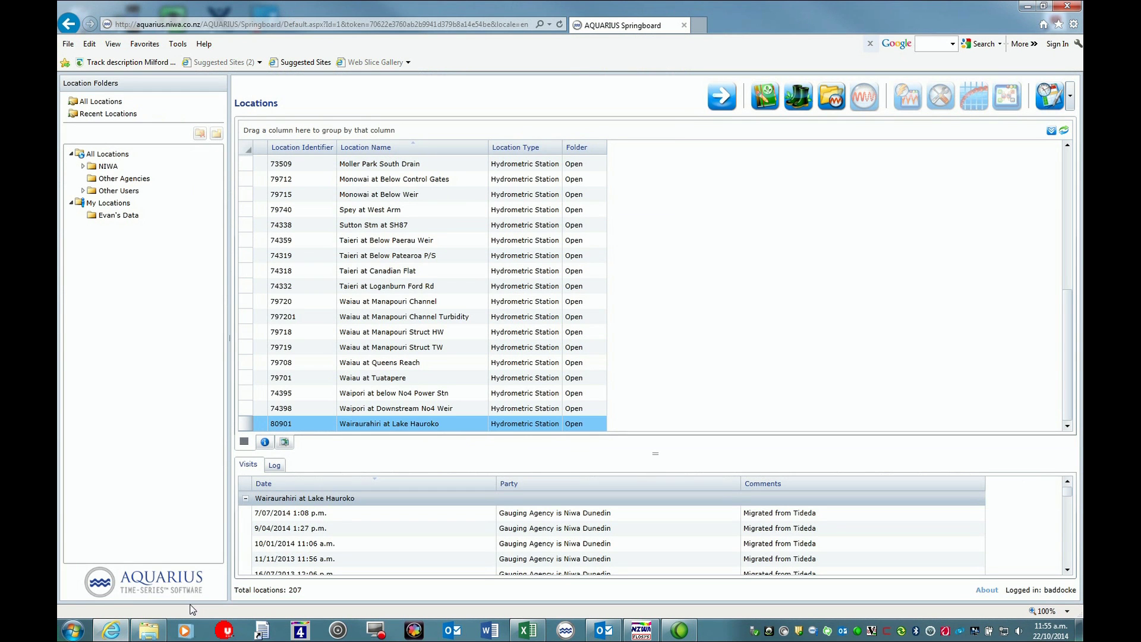
Step: Expand the NIWA location folders and open the Field Visit Tool for Wairaurahiri at Lake Hauroko
{"action": "left_click", "coordinate": [82, 166]}
{"action": "left_click", "coordinate": [94, 215]}
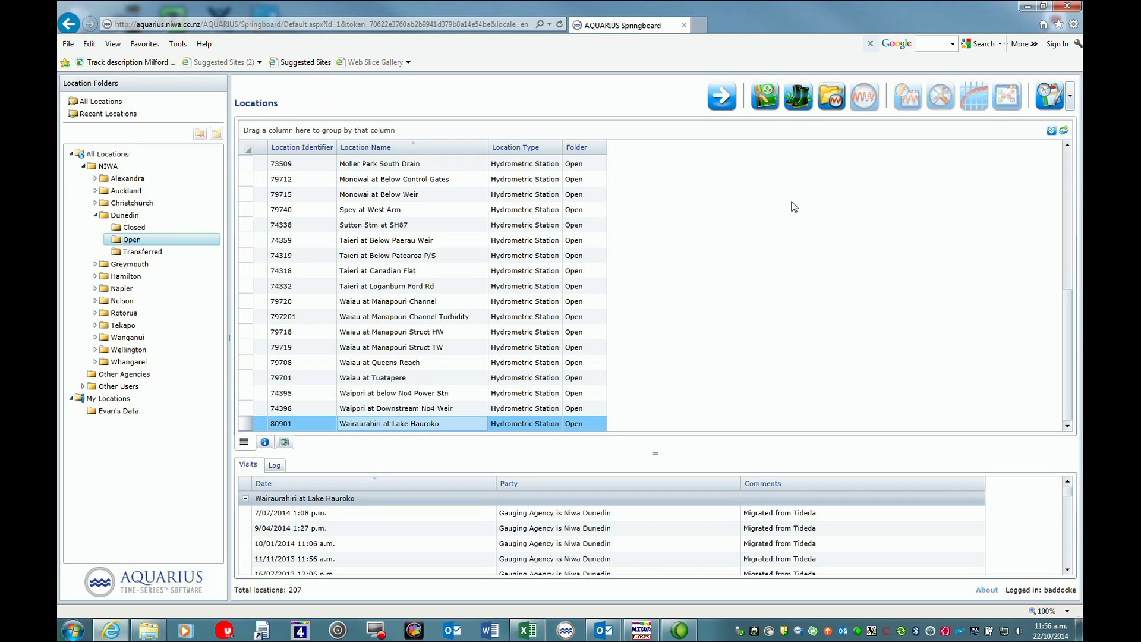
{"action": "left_click", "coordinate": [797, 97]}
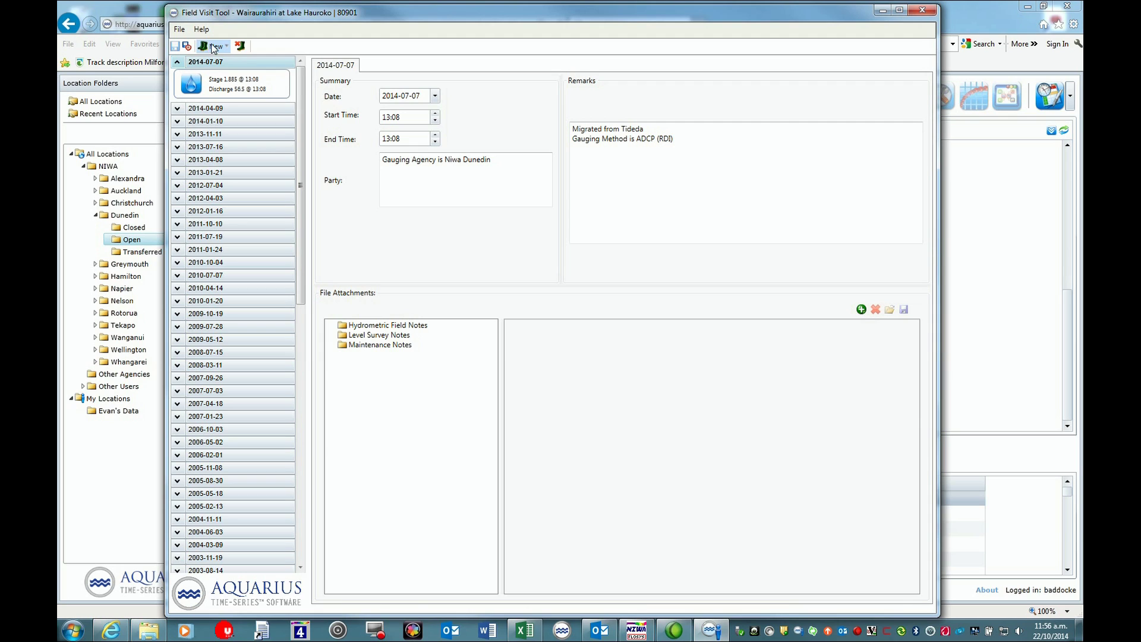
Step: Create a new field visit dated 2014-10-15 with a start time of 12:50
{"action": "left_click", "coordinate": [214, 48]}
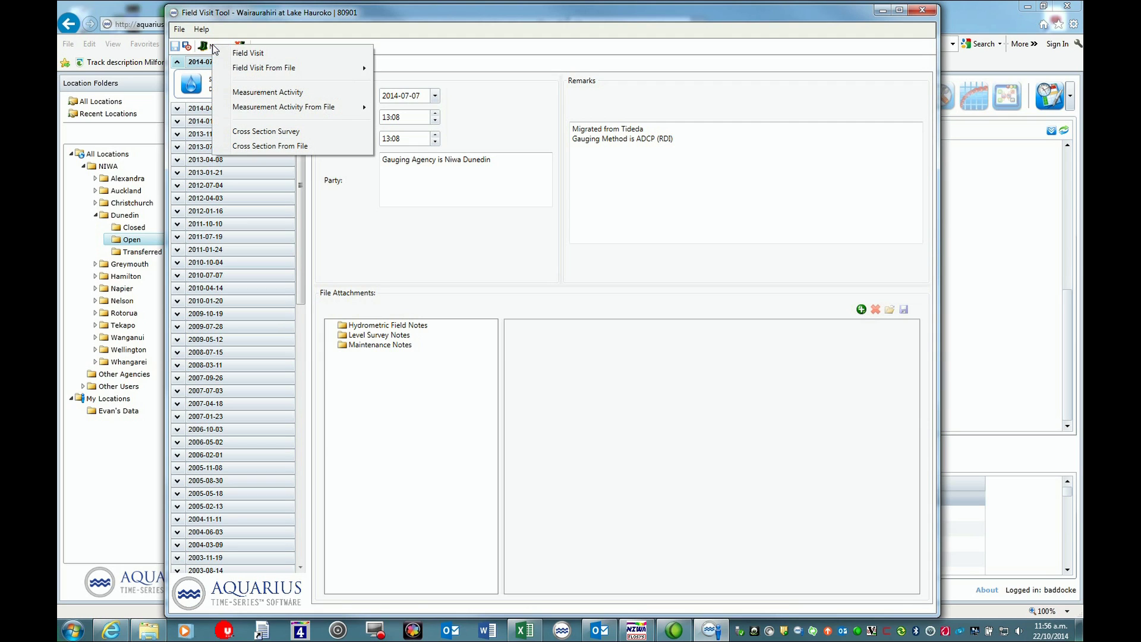
{"action": "left_click", "coordinate": [245, 54]}
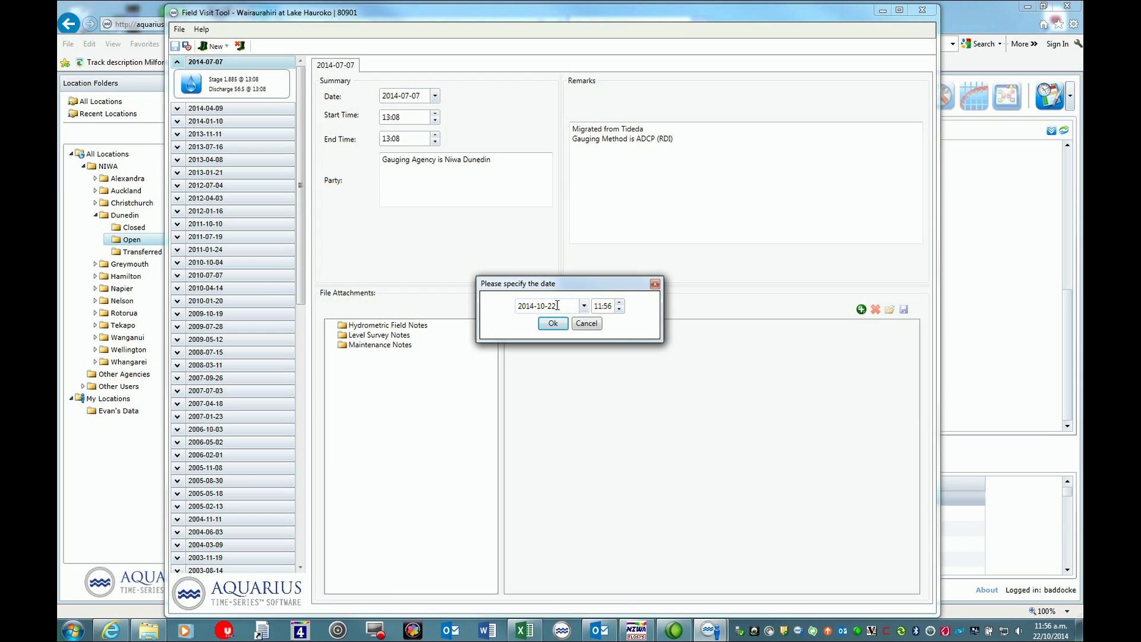
{"action": "key", "text": "BackSpace"}
{"action": "key", "text": "BackSpace"}
{"action": "type", "text": "15"}
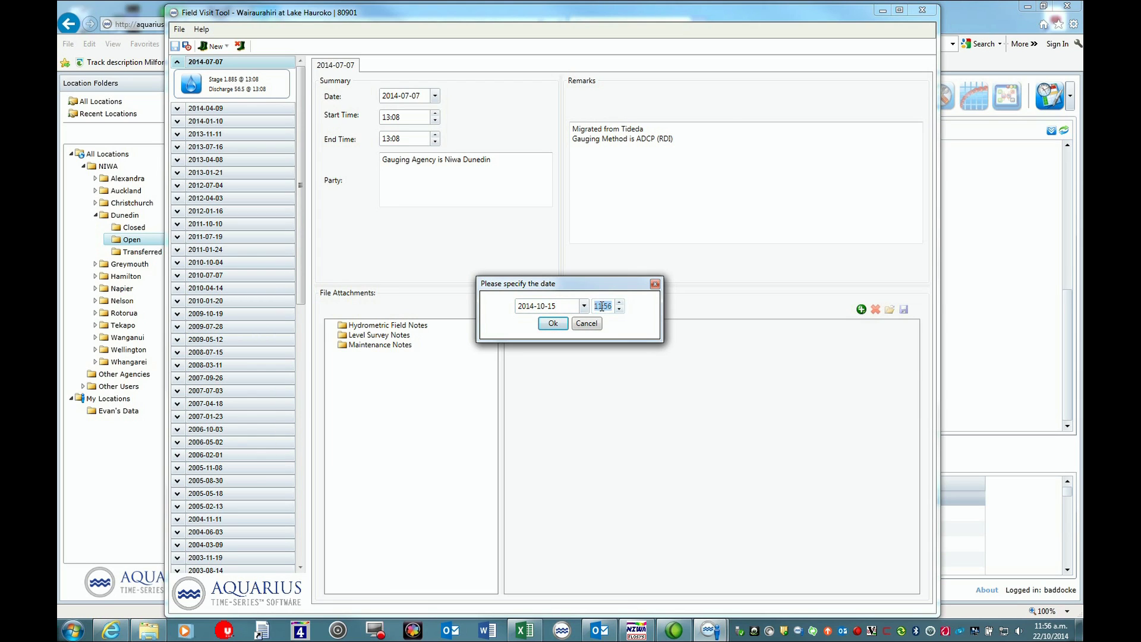
{"action": "left_click", "coordinate": [602, 306]}
{"action": "type", "text": "12:50"}
{"action": "left_click", "coordinate": [556, 324]}
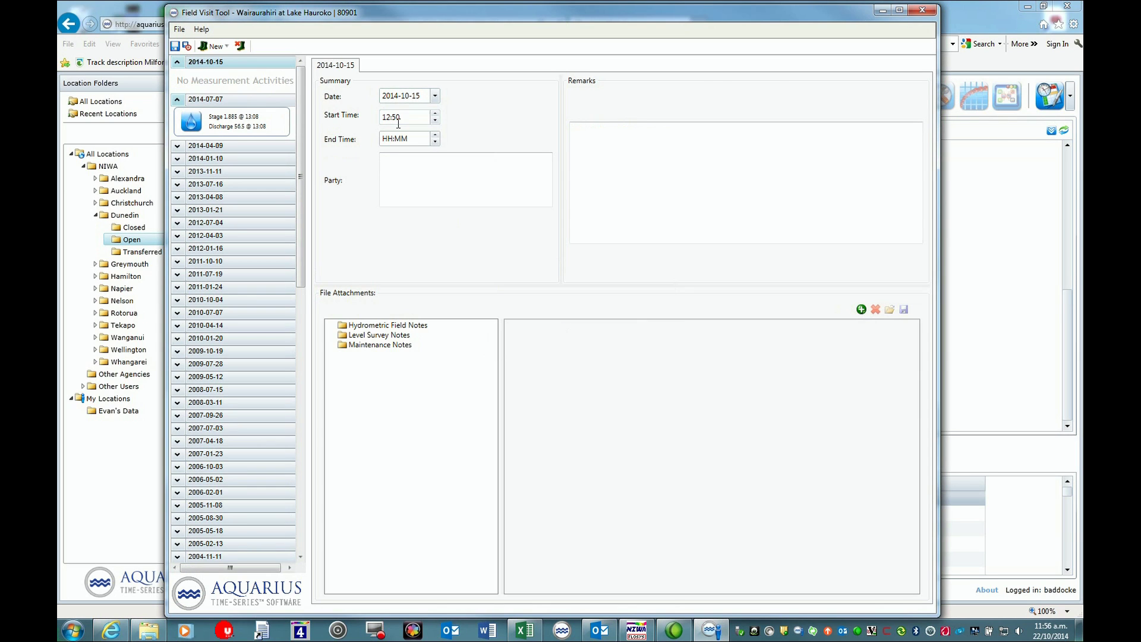
Step: Enter the names of the two field staff as the party of the 2014-10-15 visit
{"action": "left_click", "coordinate": [391, 162]}
{"action": "type", "text": "Andrew"}
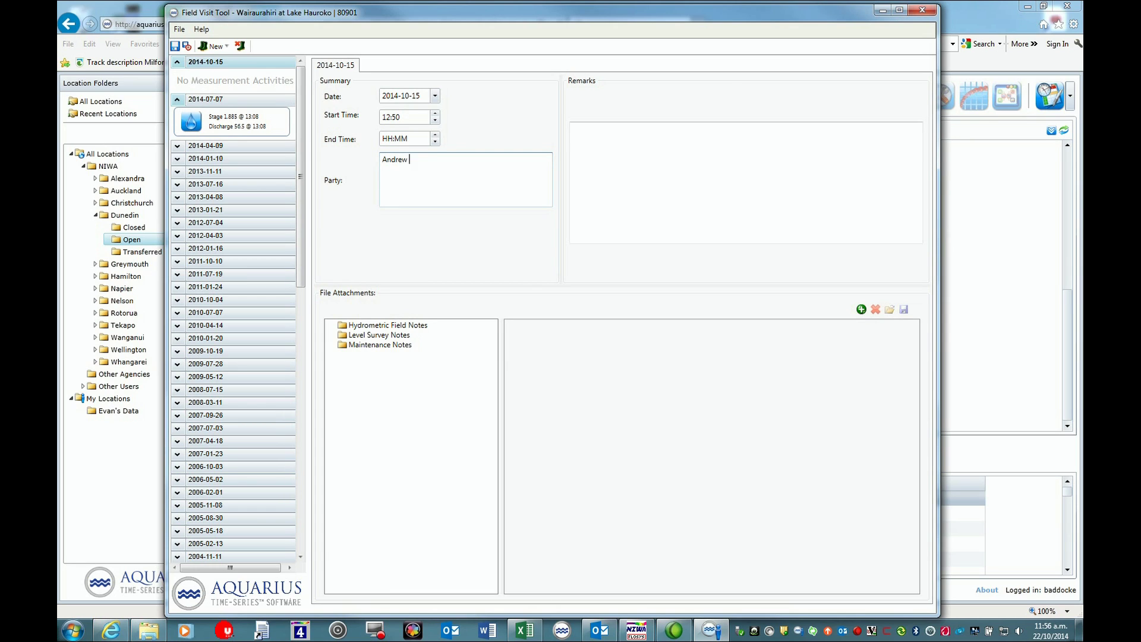
{"action": "type", "text": " and Ben"}
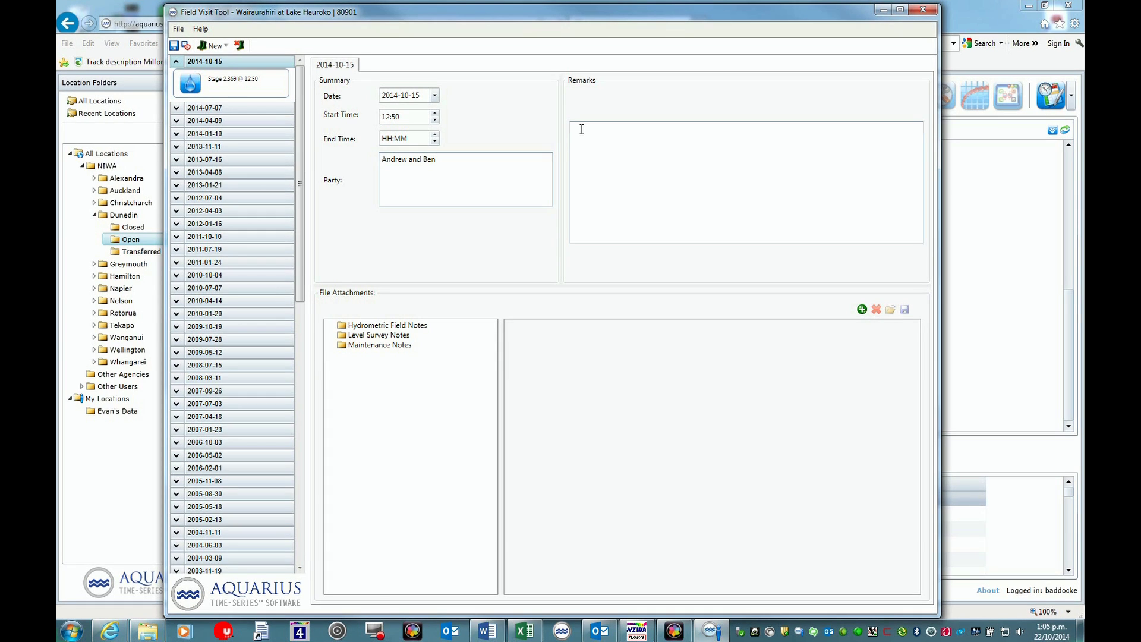
Step: Enter the visit remarks on separate lines: Lake was calm; ESG = 2.370 +/- 10mm; Logger was 12min slow - adjusted; Backup logger was downloaded
{"action": "left_click", "coordinate": [582, 128]}
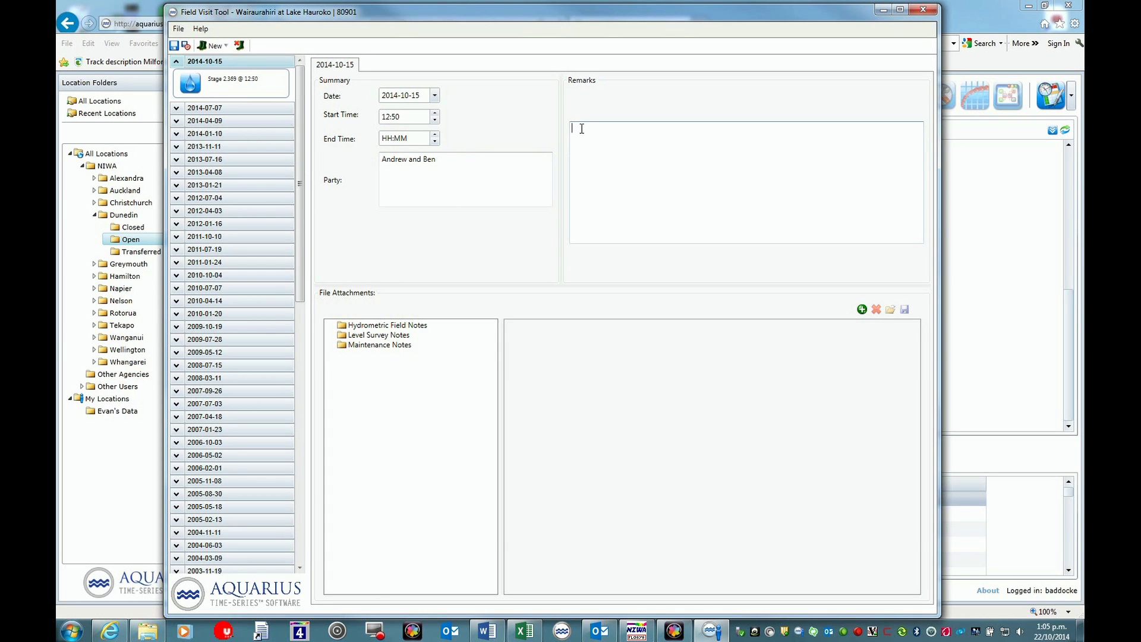
{"action": "type", "text": "Lake was ca"}
{"action": "type", "text": "lm "}
{"action": "type", "text": "ESG ="}
{"action": "type", "text": " 2.370"}
{"action": "type", "text": " +/-"}
{"action": "type", "text": " 10mm "}
{"action": "type", "text": "Logger wa"}
{"action": "type", "text": "s 12min"}
{"action": "type", "text": " slow"}
{"action": "type", "text": " - adjusted "}
{"action": "type", "text": "Backup logg"}
{"action": "type", "text": "er was dow"}
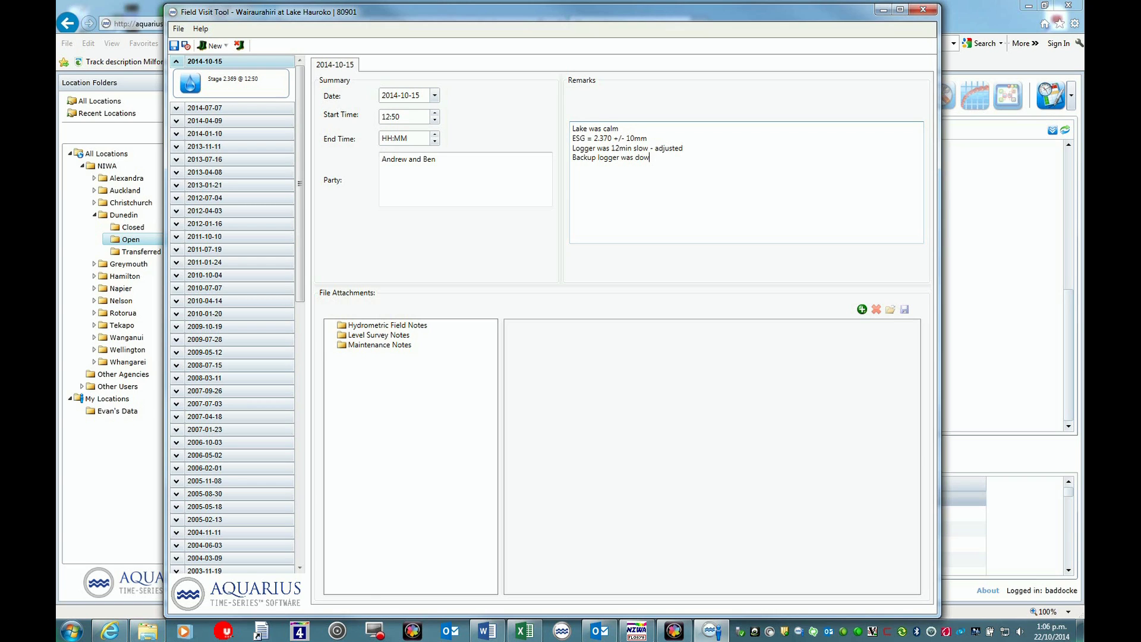
{"action": "type", "text": "nloaded."}
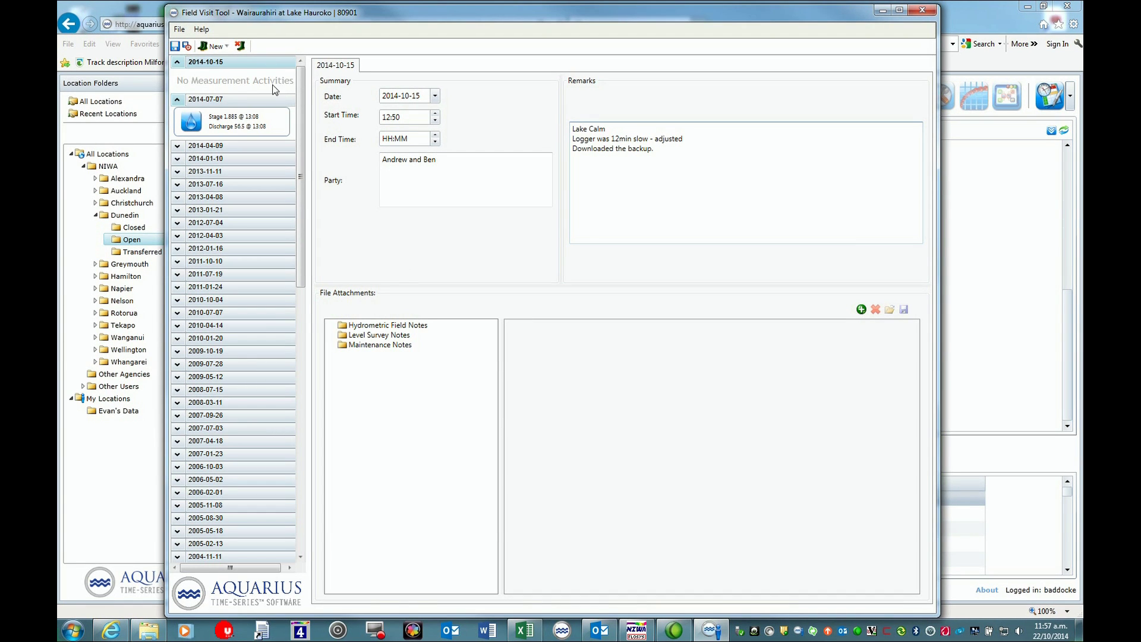
Step: Add a measurement activity named EPB to the 2014-10-15 visit and set its approval level to Working
{"action": "left_click", "coordinate": [217, 47]}
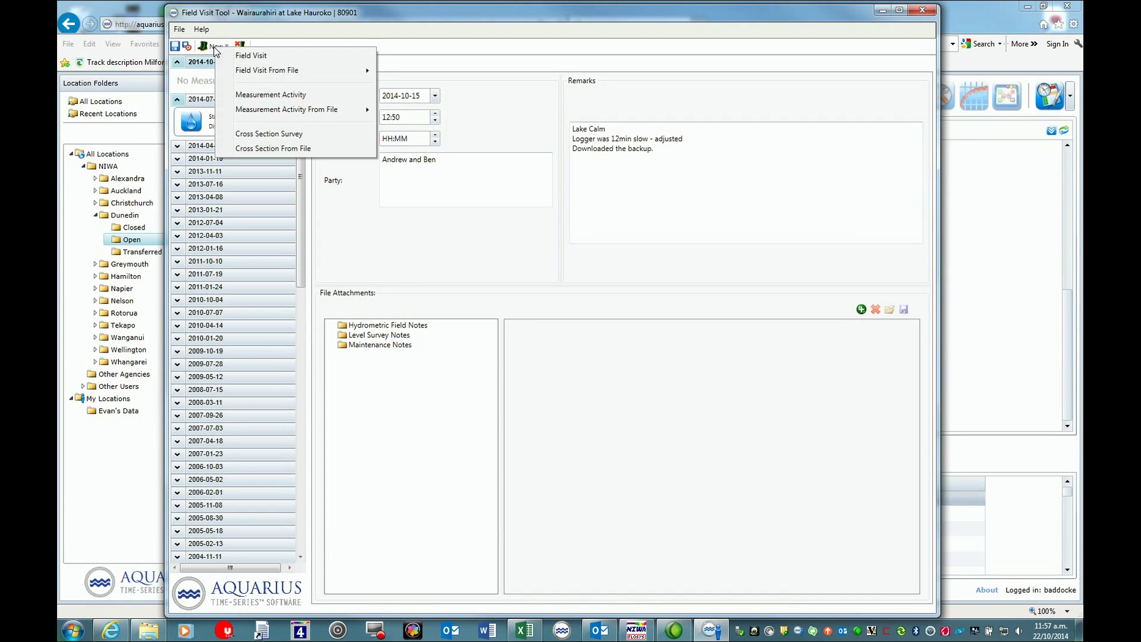
{"action": "left_click", "coordinate": [248, 94]}
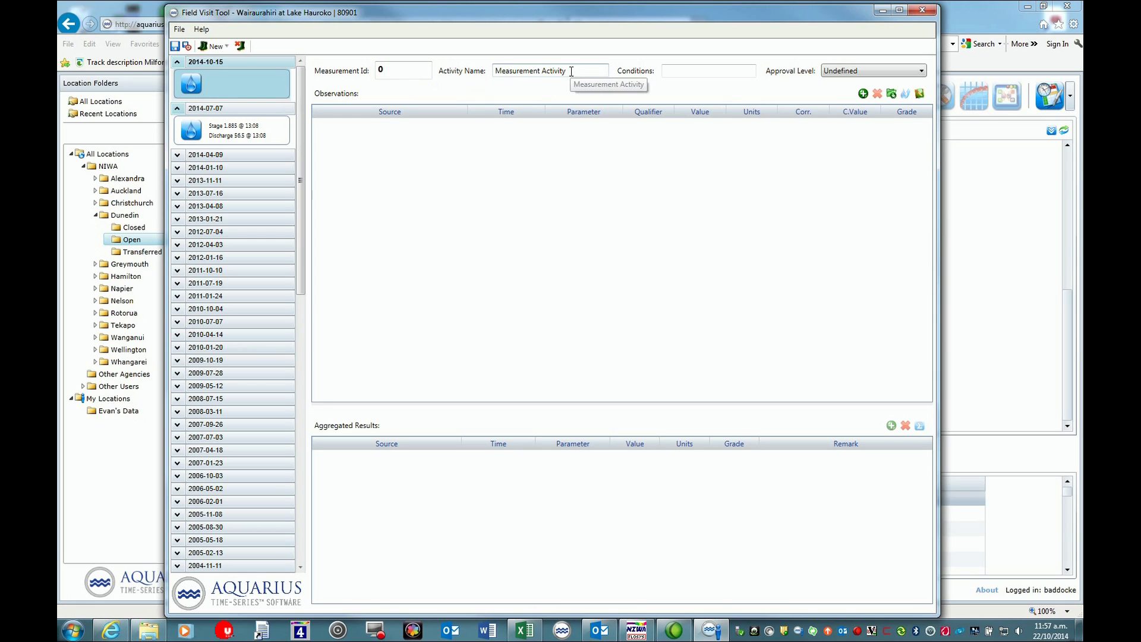
{"action": "left_click_drag", "start_coordinate": [568, 70], "coordinate": [510, 71]}
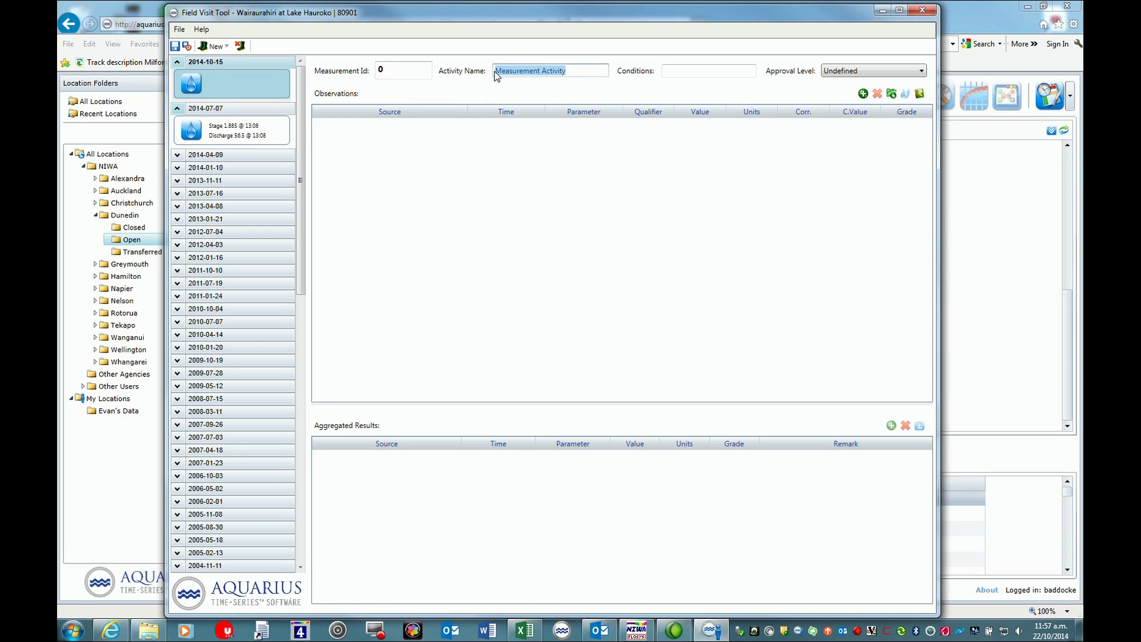
{"action": "type", "text": "EPB"}
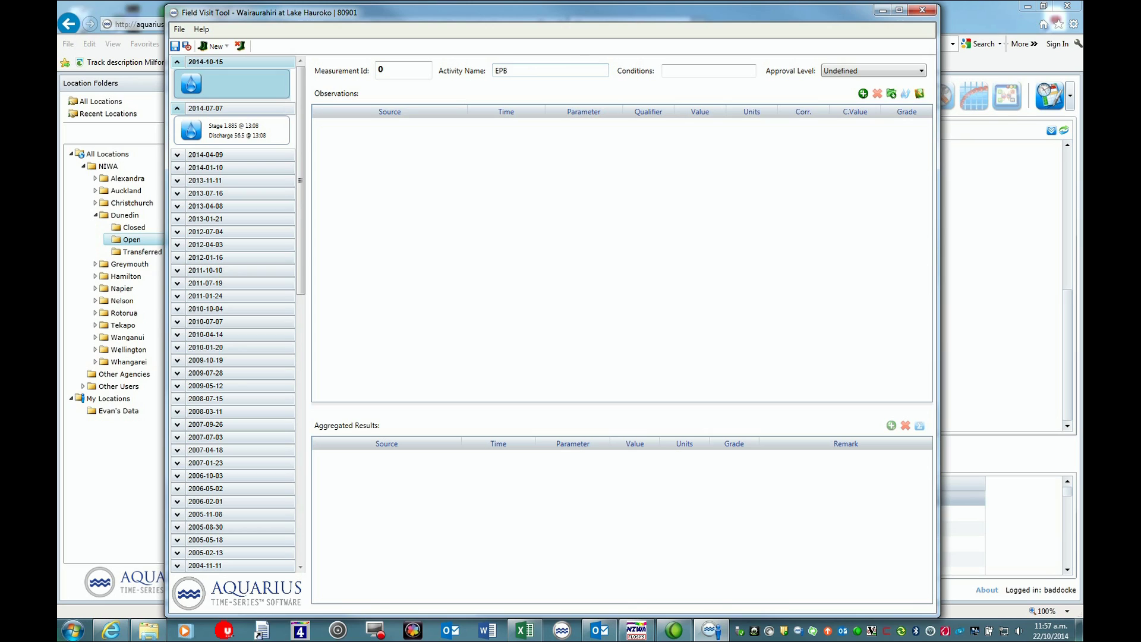
{"action": "left_click", "coordinate": [672, 71]}
{"action": "left_click", "coordinate": [922, 71]}
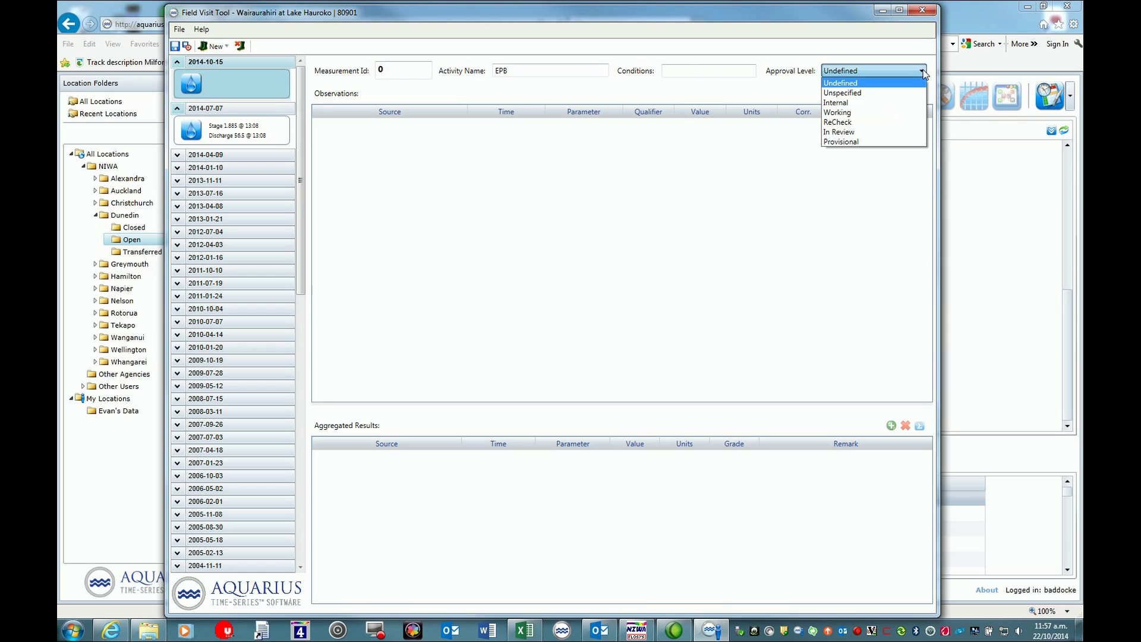
{"action": "left_click", "coordinate": [853, 115]}
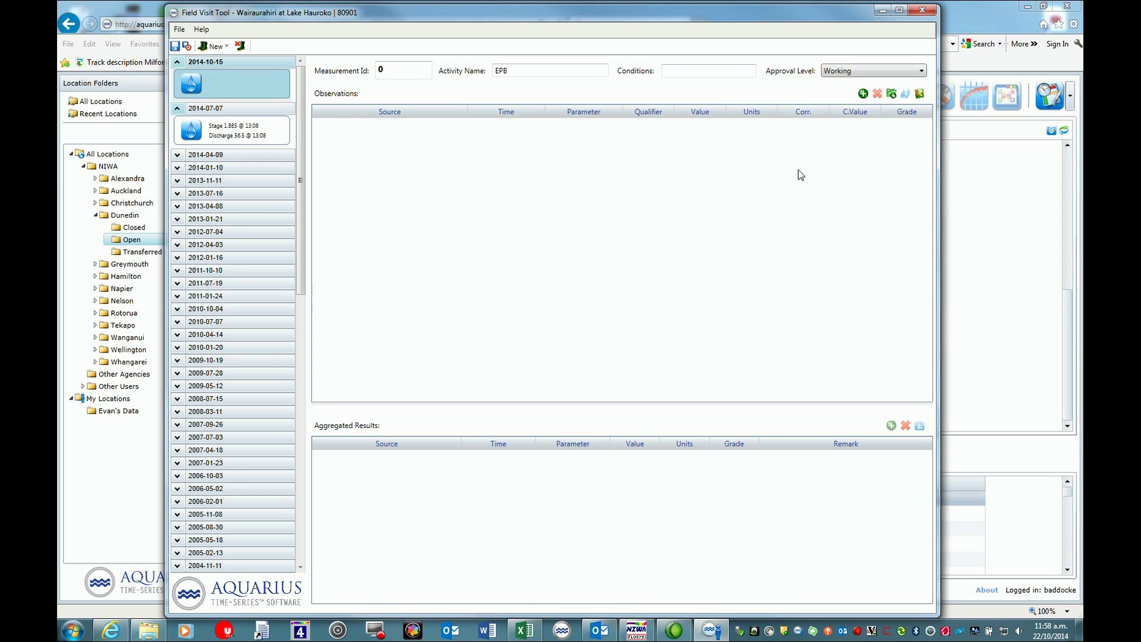
Step: Add a manually entered Stage observation at 12:50 with a value of 2.369 m
{"action": "left_click", "coordinate": [863, 94]}
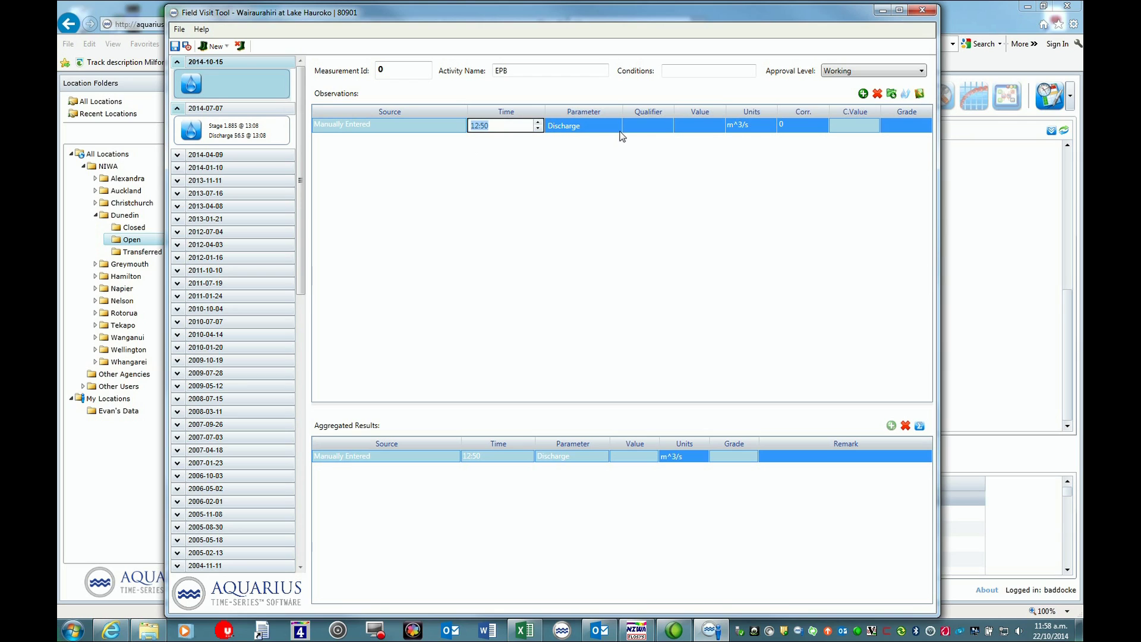
{"action": "left_click", "coordinate": [599, 128]}
{"action": "left_click", "coordinate": [601, 127]}
{"action": "left_click", "coordinate": [584, 151]}
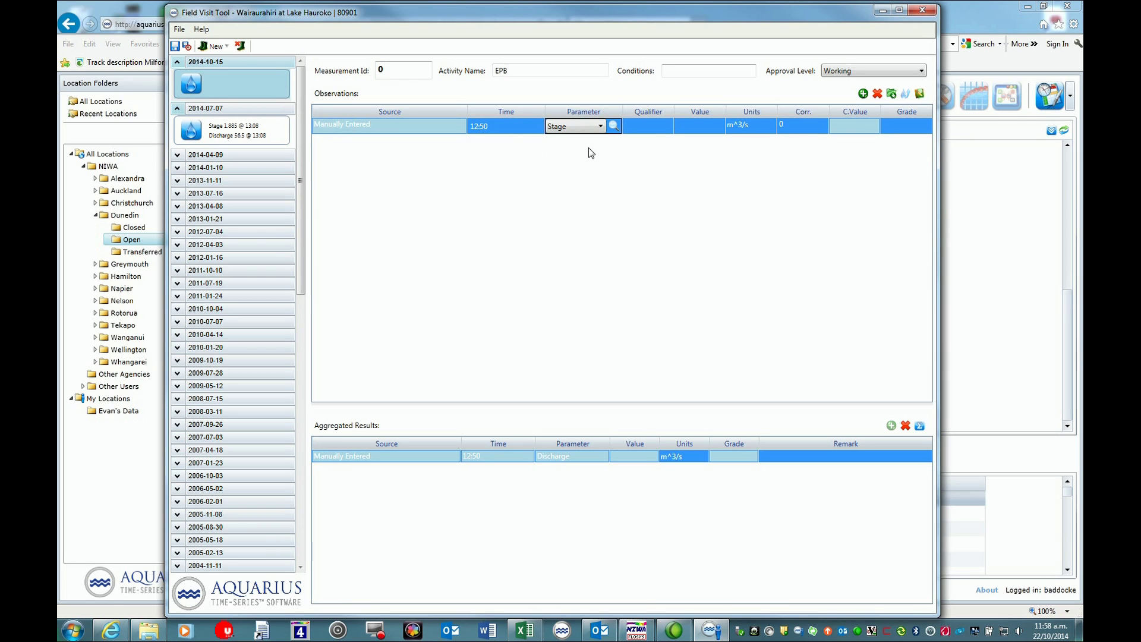
{"action": "left_click", "coordinate": [691, 126]}
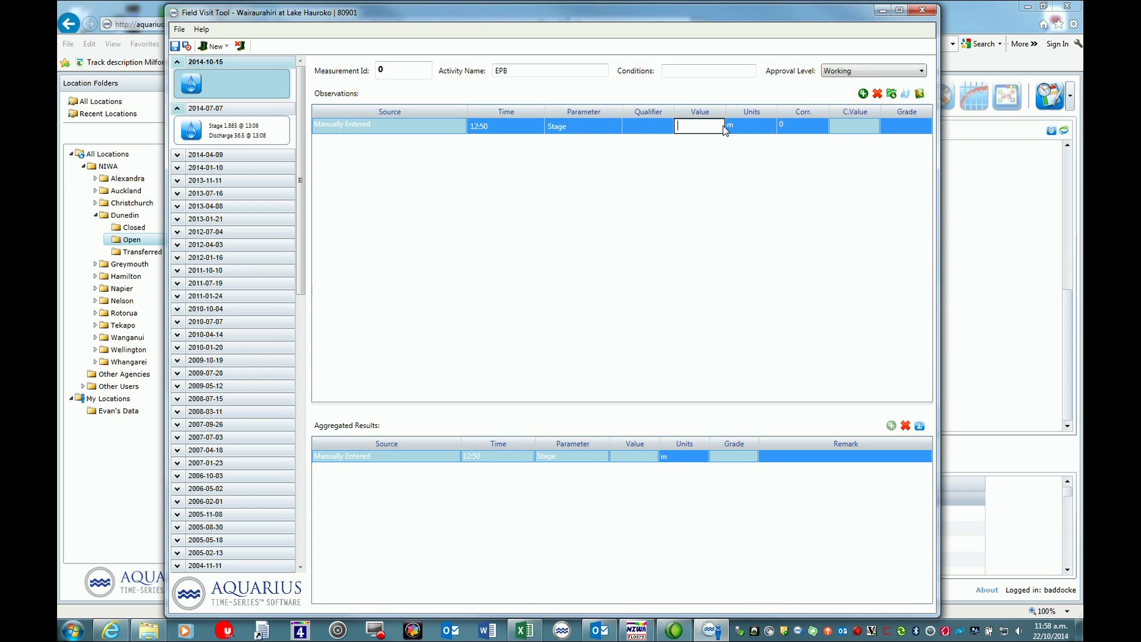
{"action": "type", "text": "2.369"}
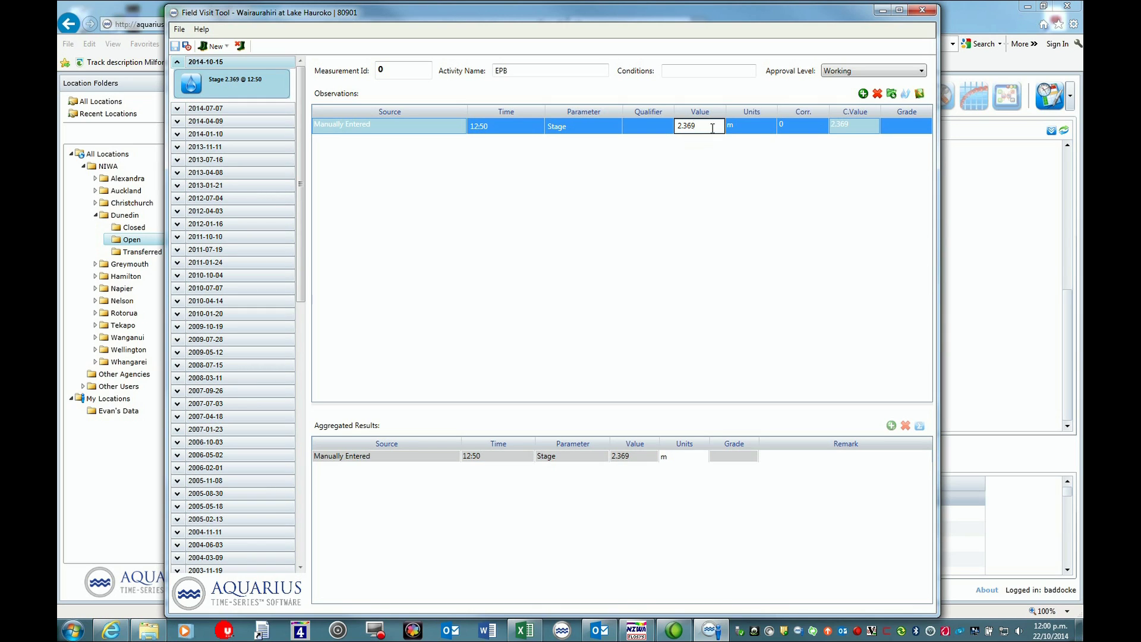
Step: Check the stage observation's units and corrected value, and set its grade to 200 - NO QUALITY
{"action": "left_click", "coordinate": [754, 128]}
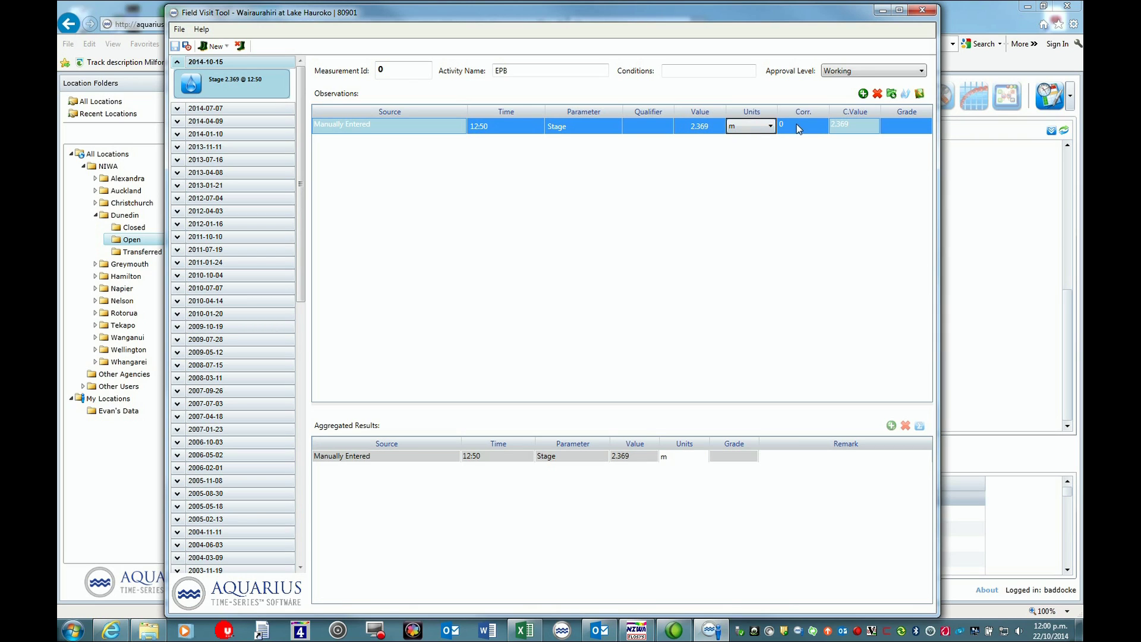
{"action": "left_click", "coordinate": [866, 126]}
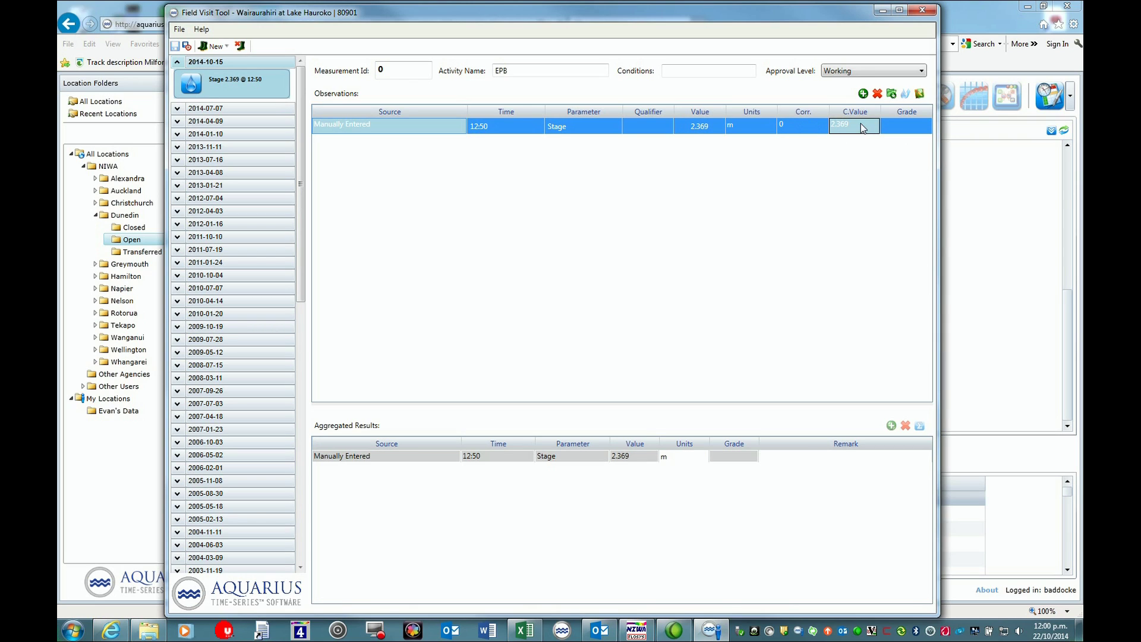
{"action": "left_click", "coordinate": [900, 122]}
{"action": "left_click", "coordinate": [927, 127]}
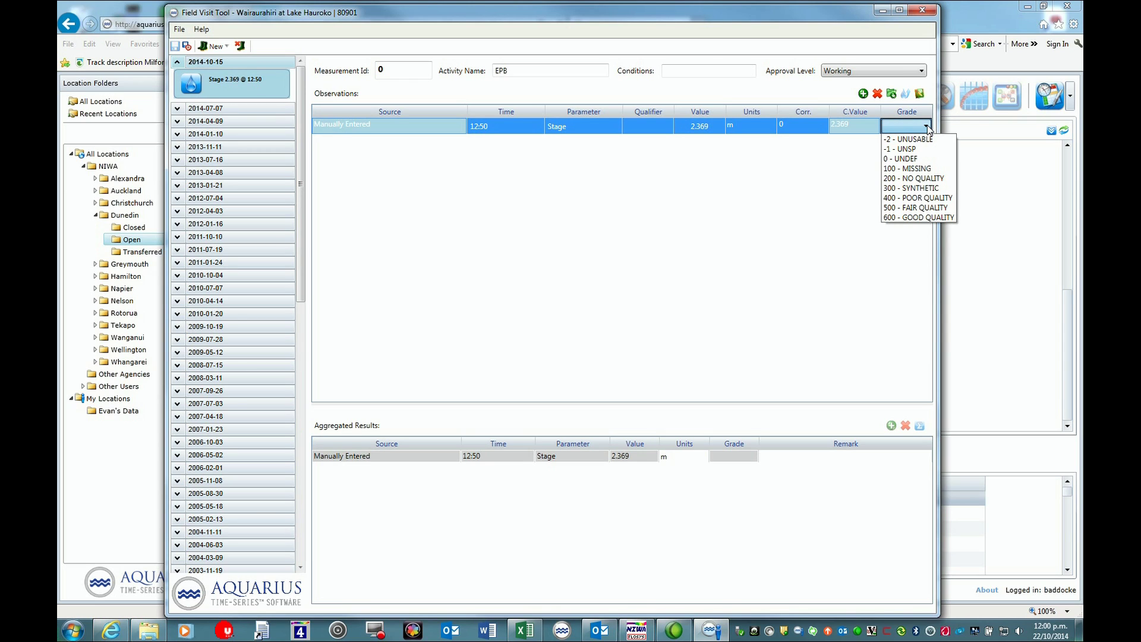
{"action": "left_click", "coordinate": [916, 179]}
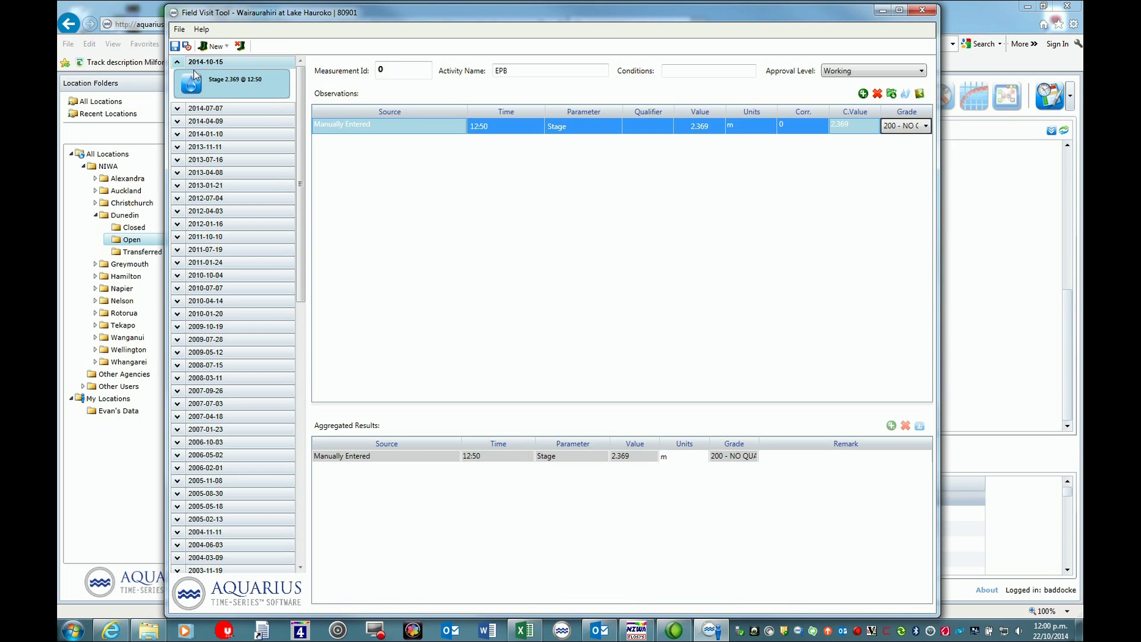
Step: Review the 2014-10-15 visit summary and its stage measurement, and save the field visit data
{"action": "left_click", "coordinate": [223, 62]}
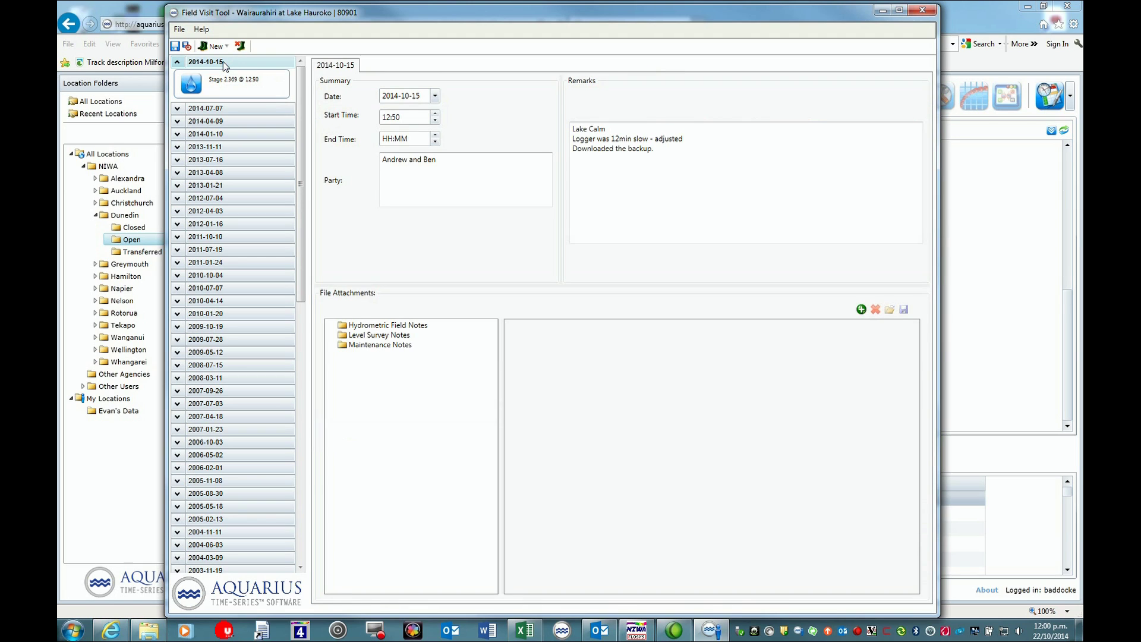
{"action": "left_click", "coordinate": [246, 88]}
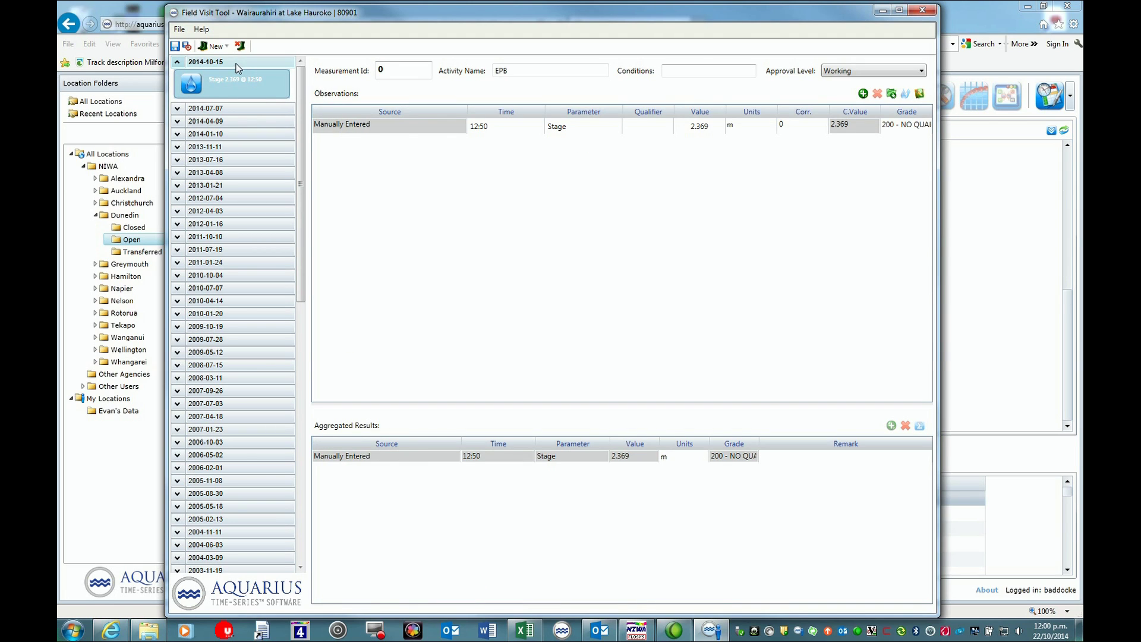
{"action": "left_click", "coordinate": [236, 63]}
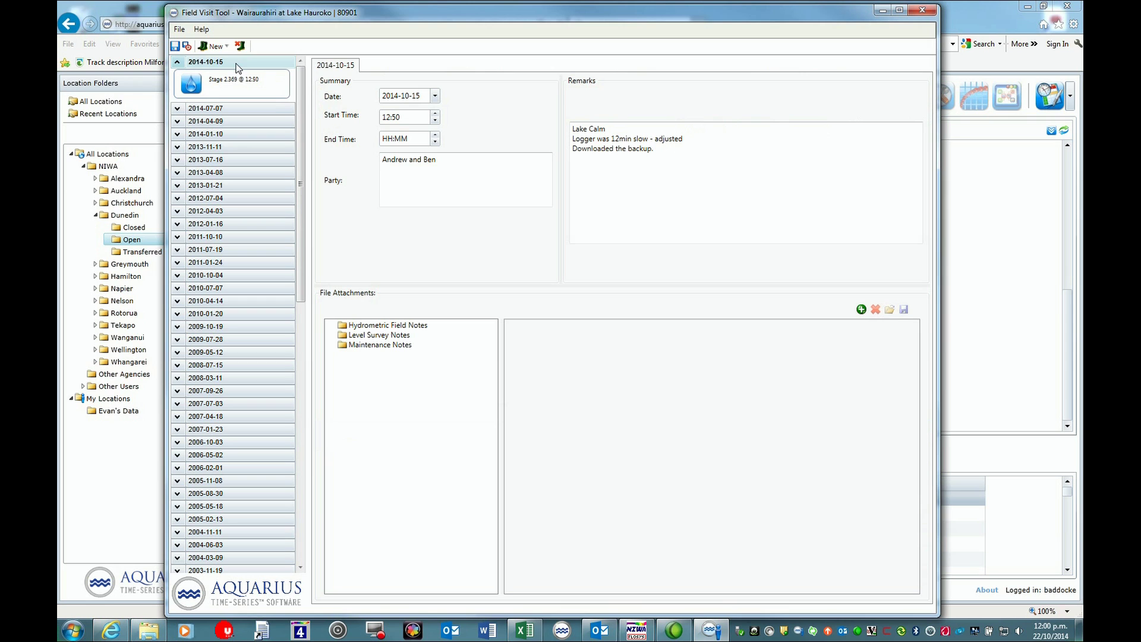
{"action": "left_click", "coordinate": [187, 47]}
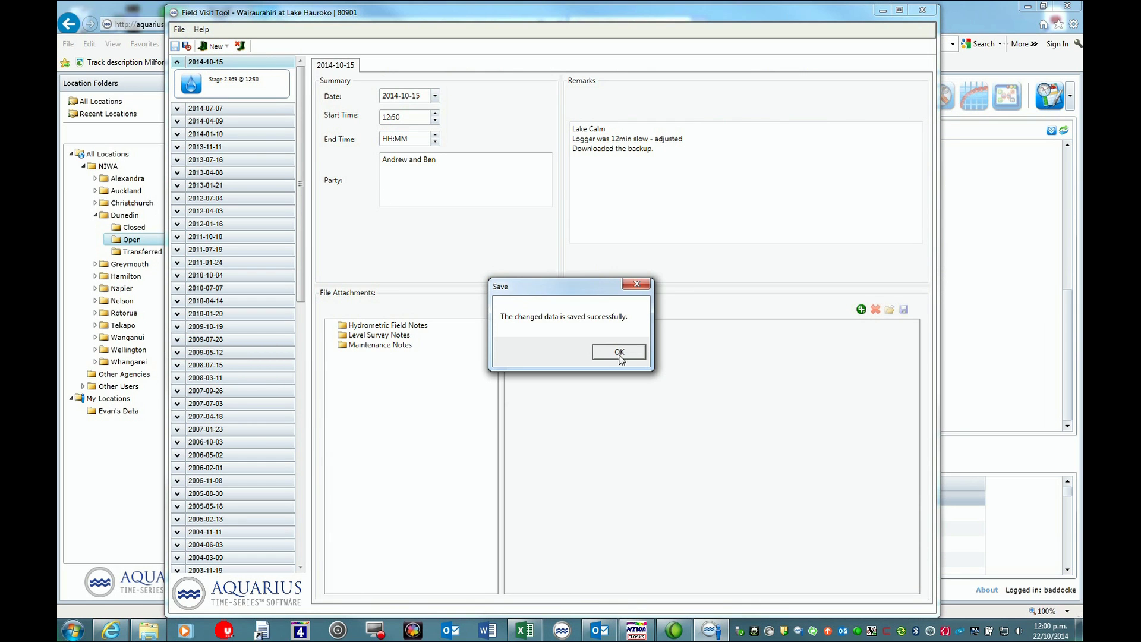
{"action": "left_click", "coordinate": [618, 352]}
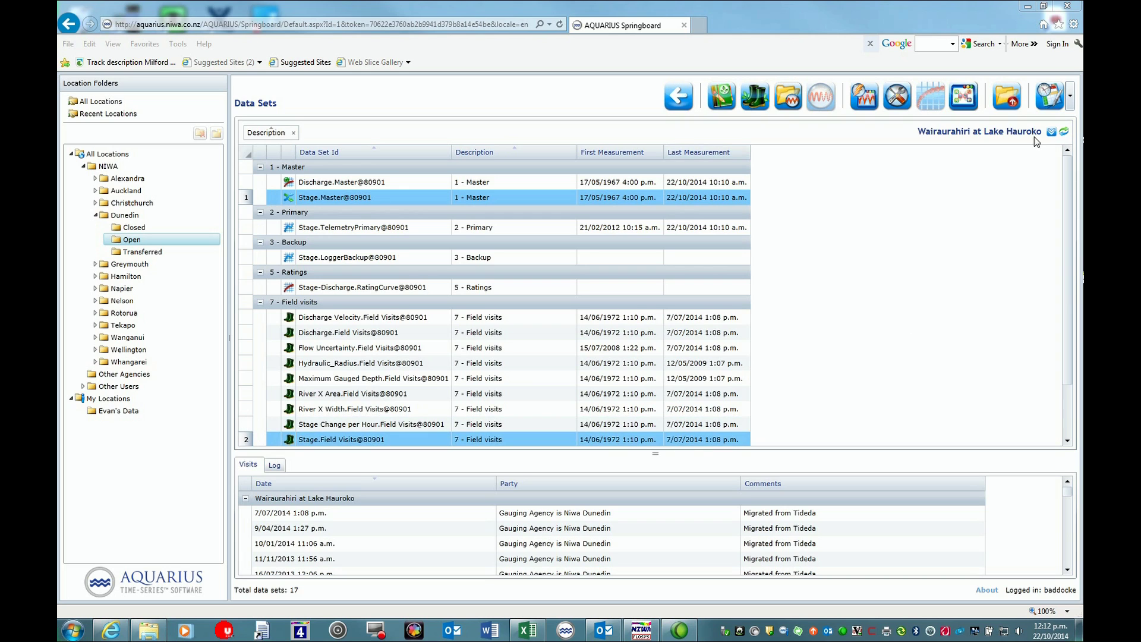
Step: Refresh the list and show the data sets of Wairaurahiri at Lake Hauroko
{"action": "left_click", "coordinate": [1064, 131]}
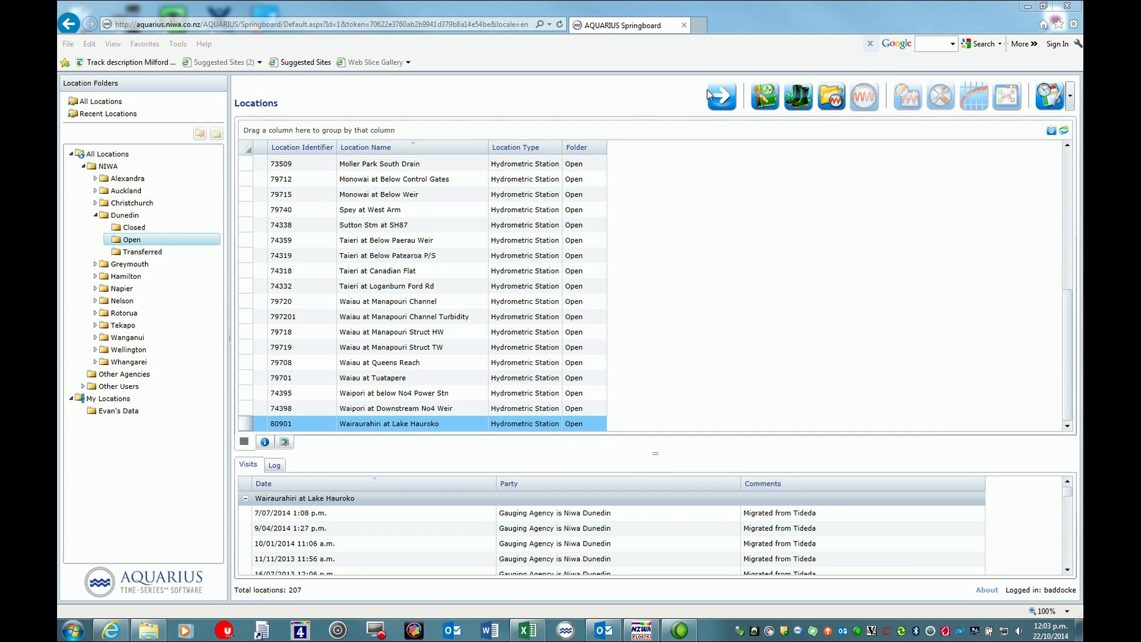
{"action": "left_click", "coordinate": [721, 98]}
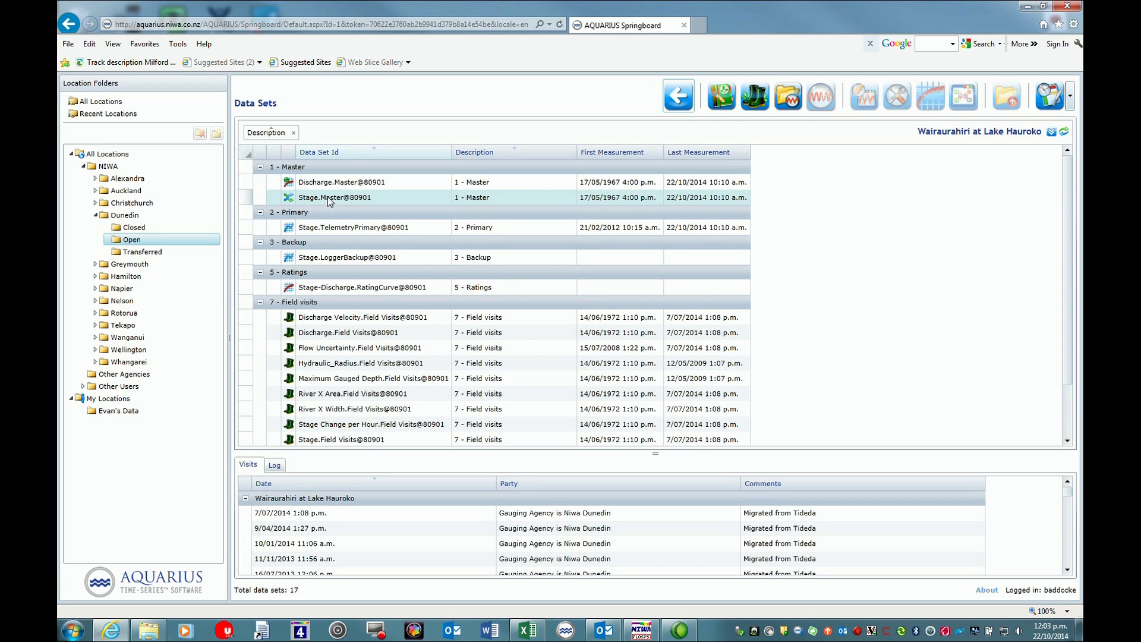
Step: Open Stage.Master@80901 as the target with Stage.Field Visits@80901 as the surrogate in the Data Correction tool
{"action": "left_click", "coordinate": [328, 199]}
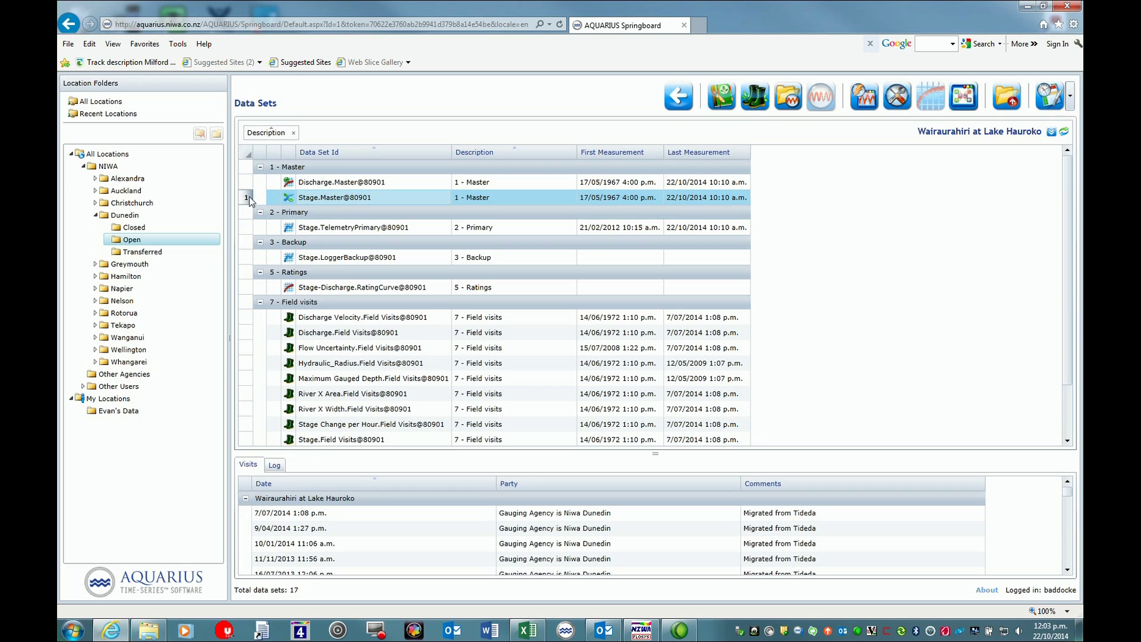
{"action": "left_click", "coordinate": [320, 441], "text": "ctrl"}
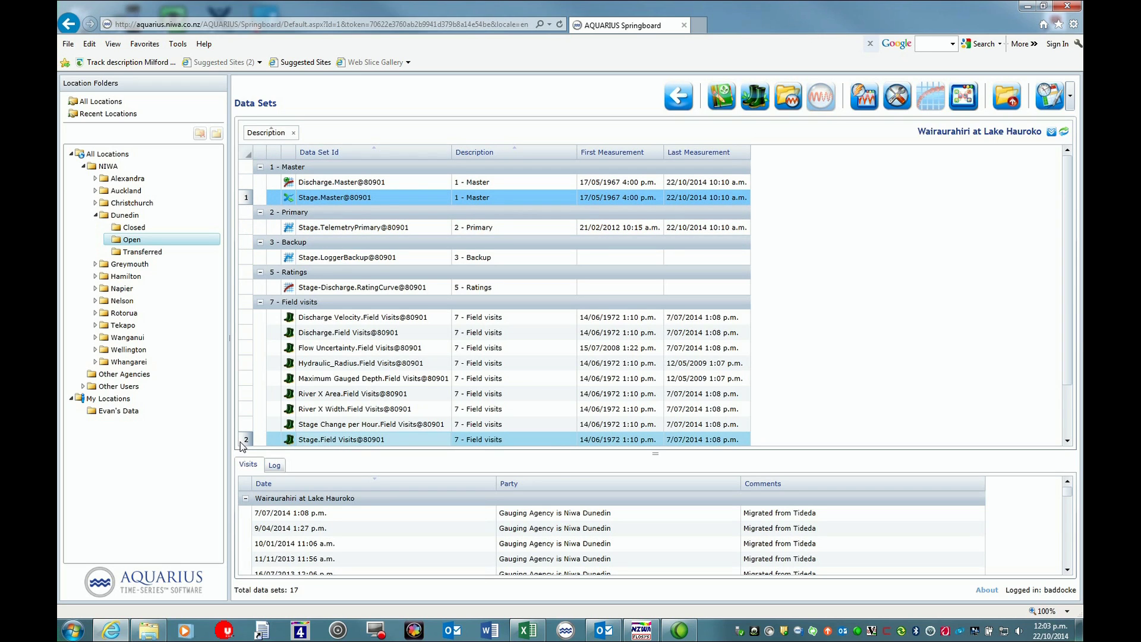
{"action": "left_click", "coordinate": [895, 97]}
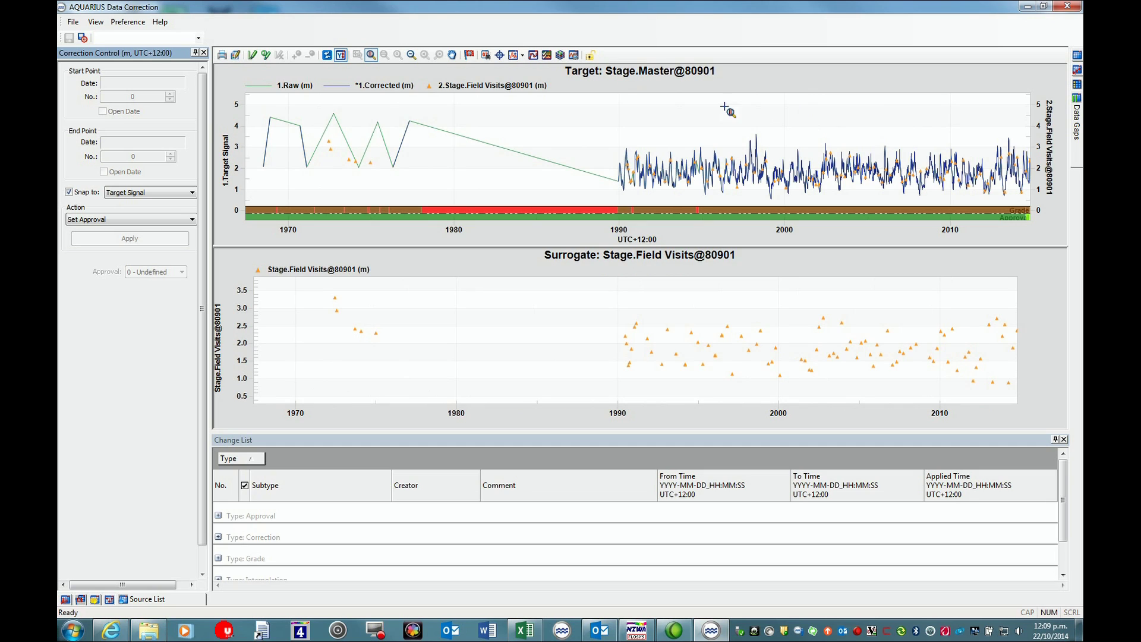
Step: Hide the surrogate signal plot and narrow the Stage.Master@80901 target plot to about June through October 2014
{"action": "left_click", "coordinate": [546, 56]}
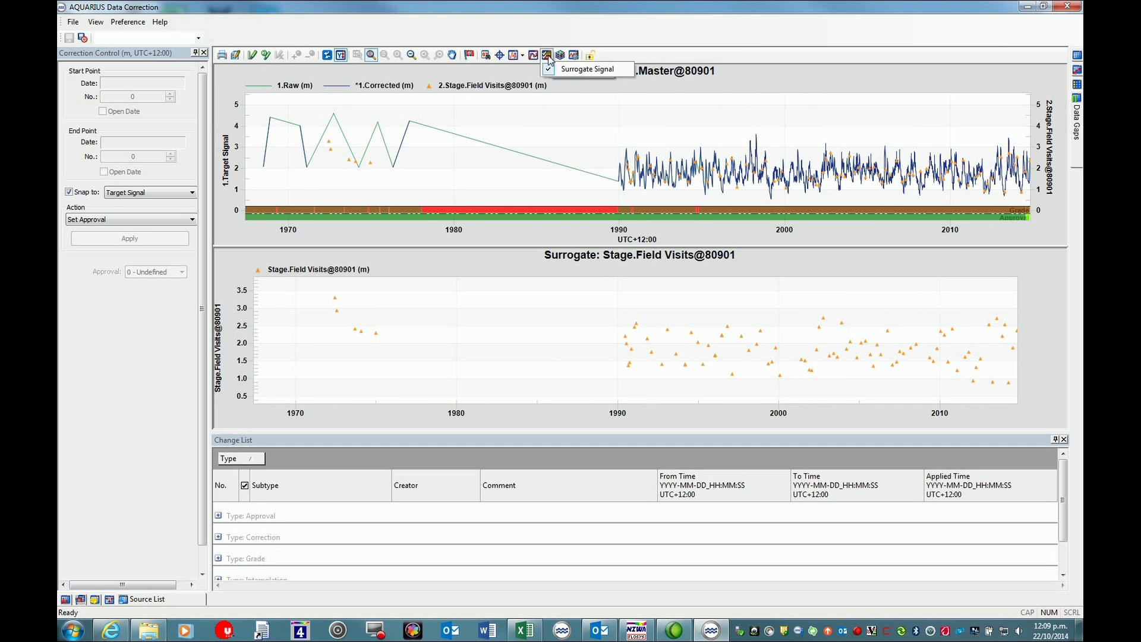
{"action": "left_click", "coordinate": [549, 71]}
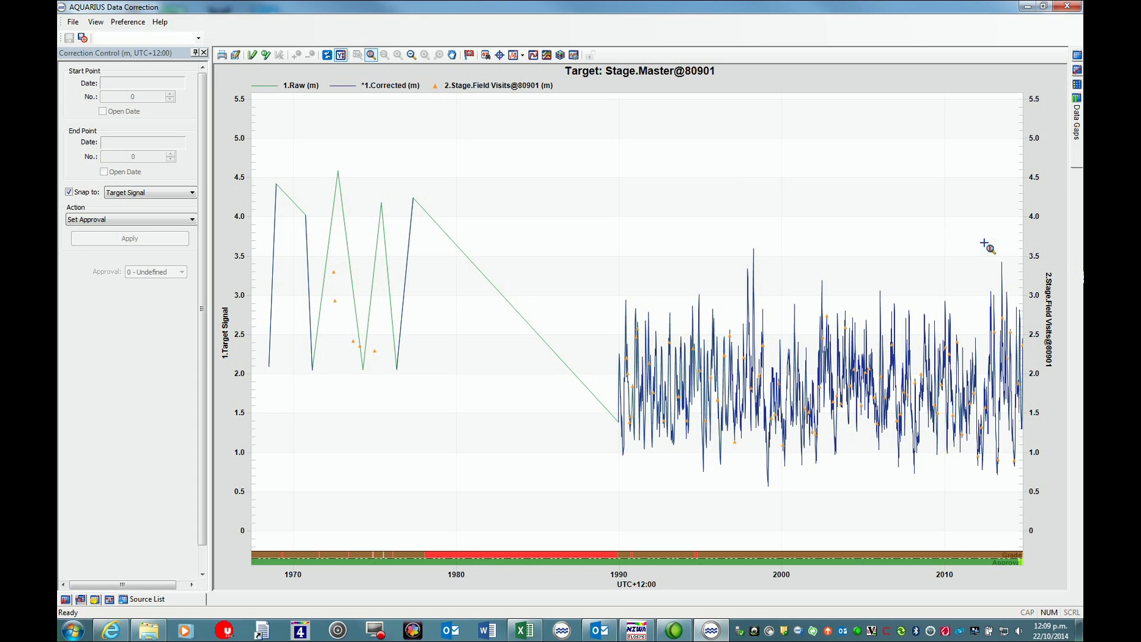
{"action": "left_click_drag", "start_coordinate": [986, 248], "coordinate": [1028, 271]}
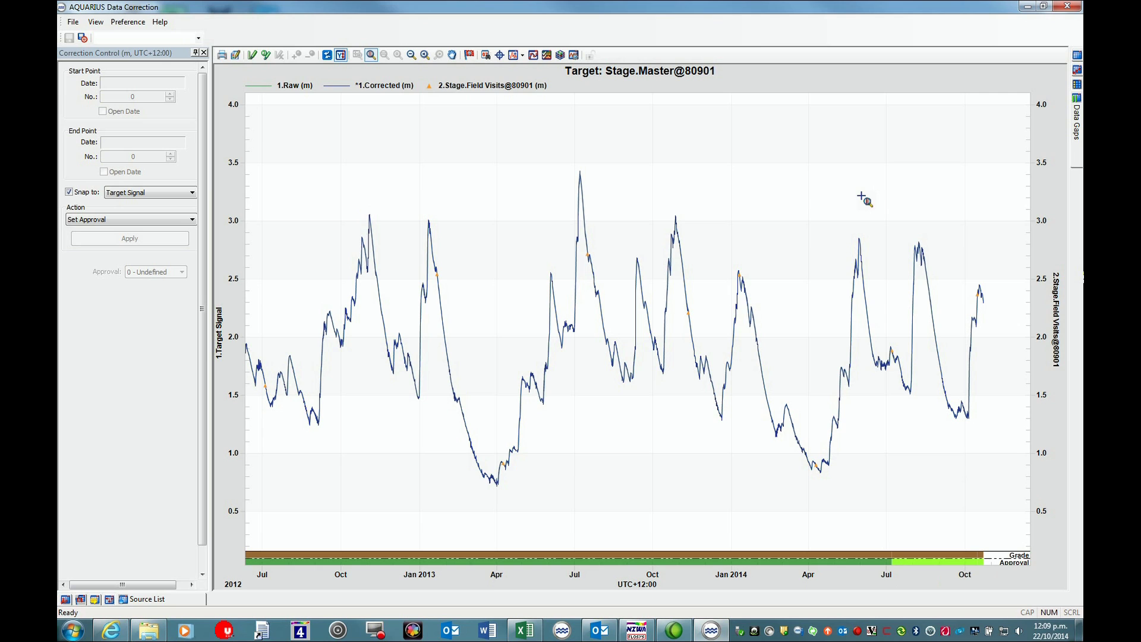
{"action": "left_click_drag", "start_coordinate": [862, 196], "coordinate": [996, 210]}
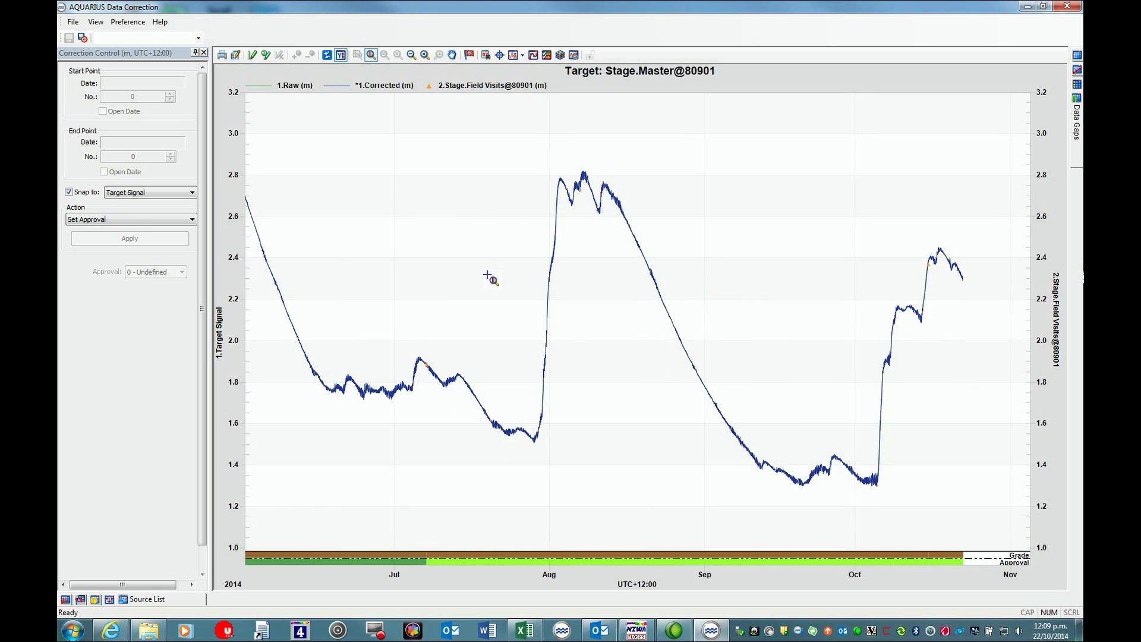
Step: Mark the region from about 3 July to 18 October 2014 and check row 40's on and off times in the Excel register
{"action": "left_click", "coordinate": [253, 55]}
{"action": "left_click_drag", "start_coordinate": [408, 134], "coordinate": [945, 194]}
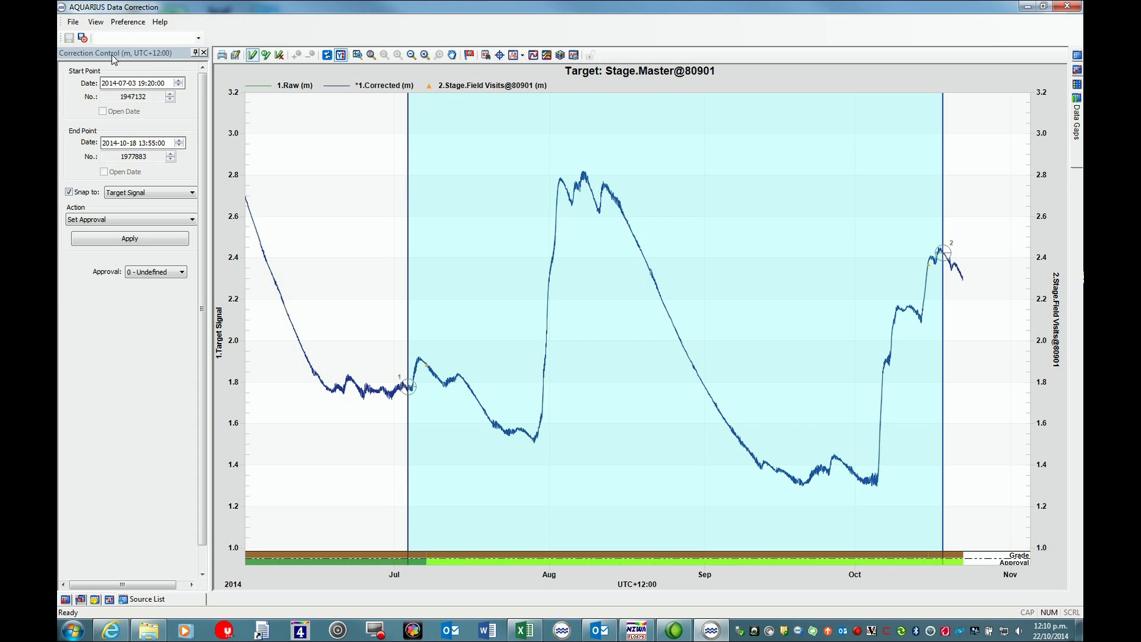
{"action": "left_click", "coordinate": [521, 634]}
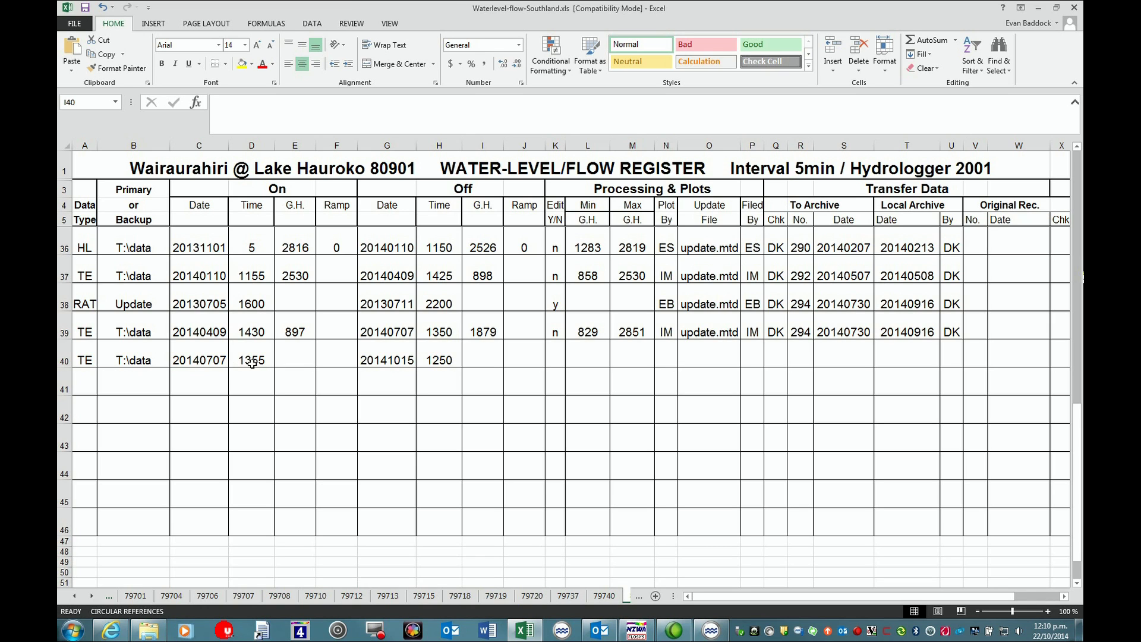
{"action": "left_click", "coordinate": [524, 630]}
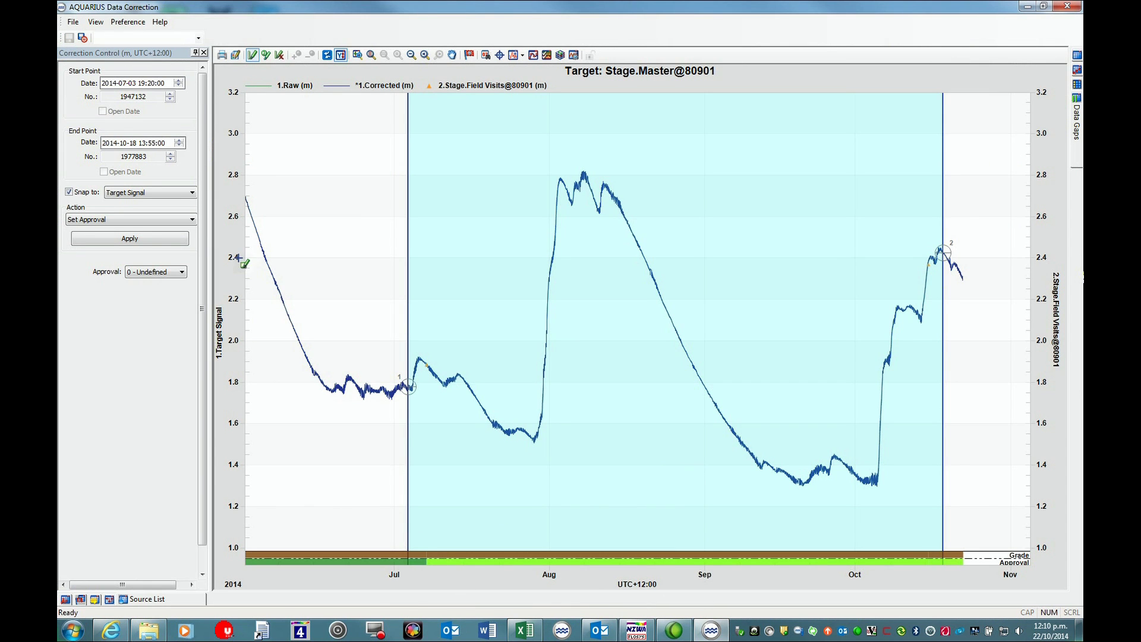
{"action": "left_click", "coordinate": [132, 84]}
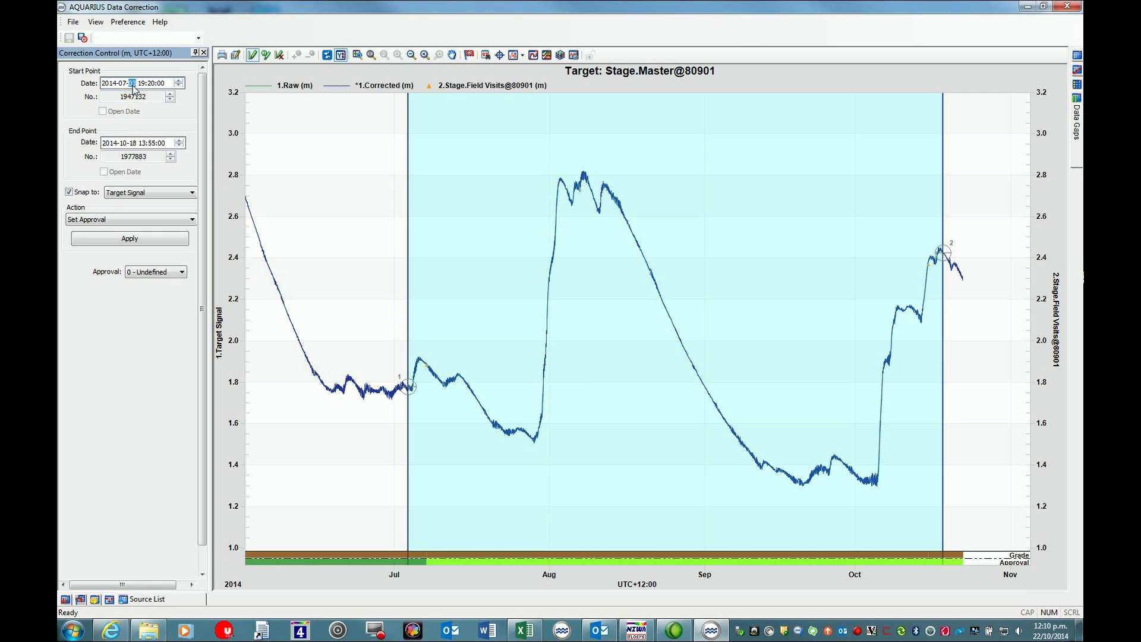
{"action": "type", "text": "7"}
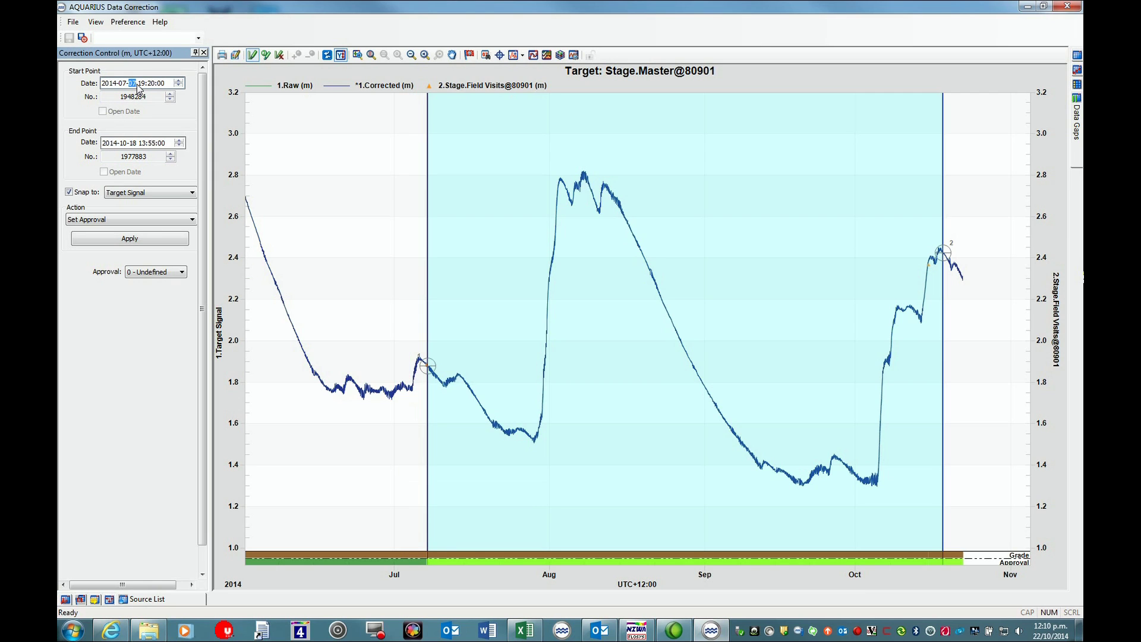
{"action": "left_click", "coordinate": [141, 84]}
{"action": "type", "text": "13"}
{"action": "left_click", "coordinate": [133, 143]}
{"action": "type", "text": "15"}
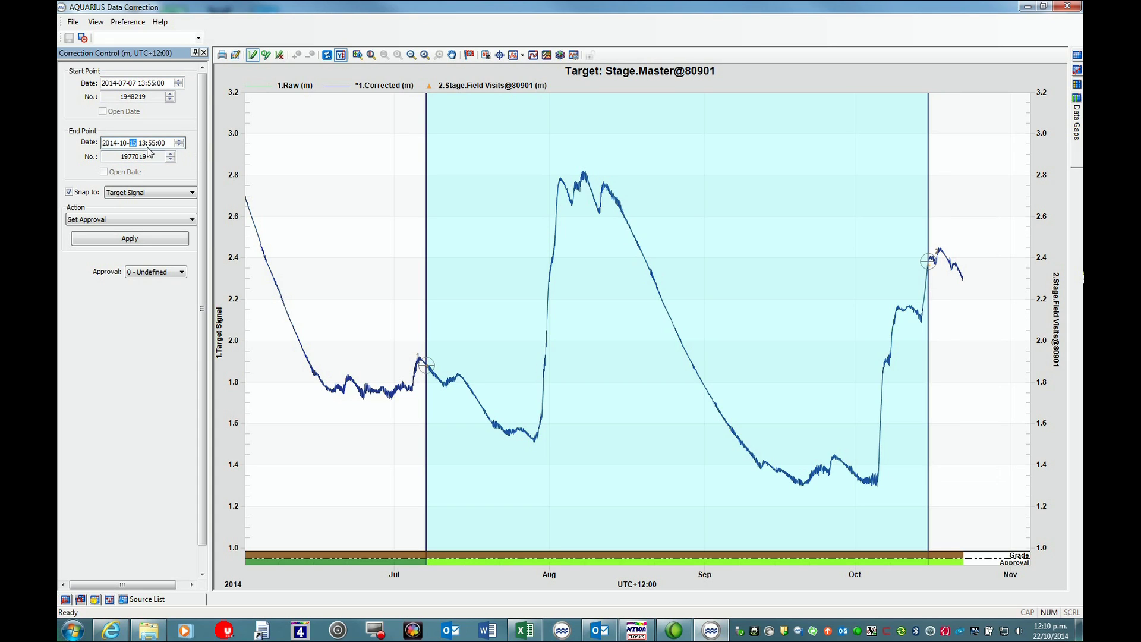
{"action": "left_click", "coordinate": [143, 143]}
{"action": "type", "text": "12"}
Step: Set the region's approval to 40 - In Review with the saved comment "Set Approval: 40 - In Review - ready to update"
{"action": "left_click", "coordinate": [192, 223]}
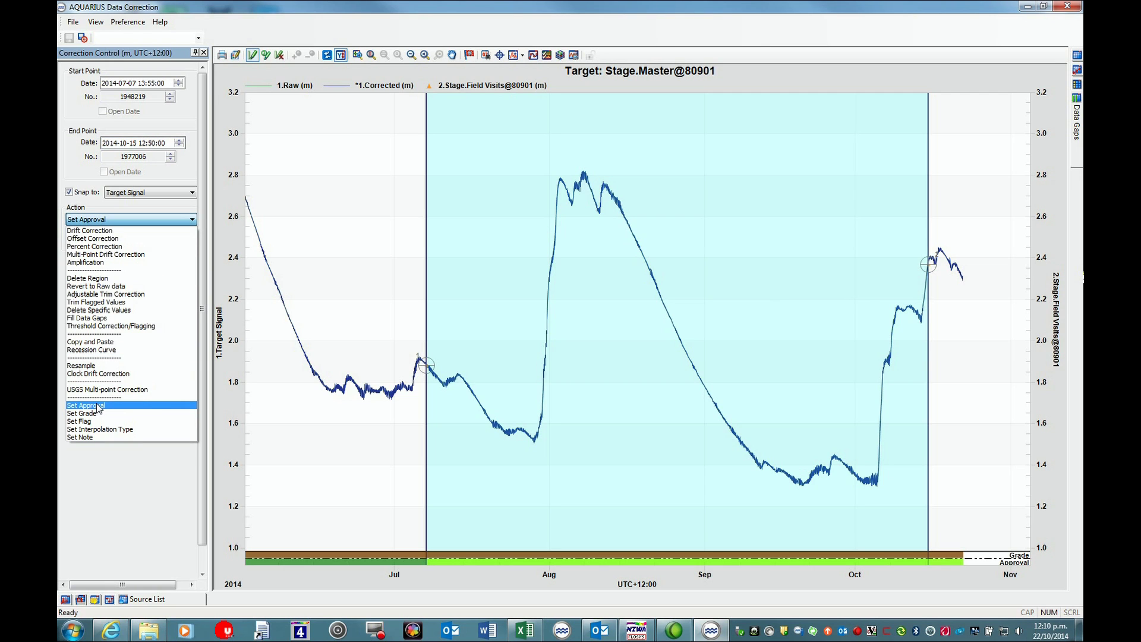
{"action": "left_click", "coordinate": [98, 408]}
{"action": "left_click", "coordinate": [183, 272]}
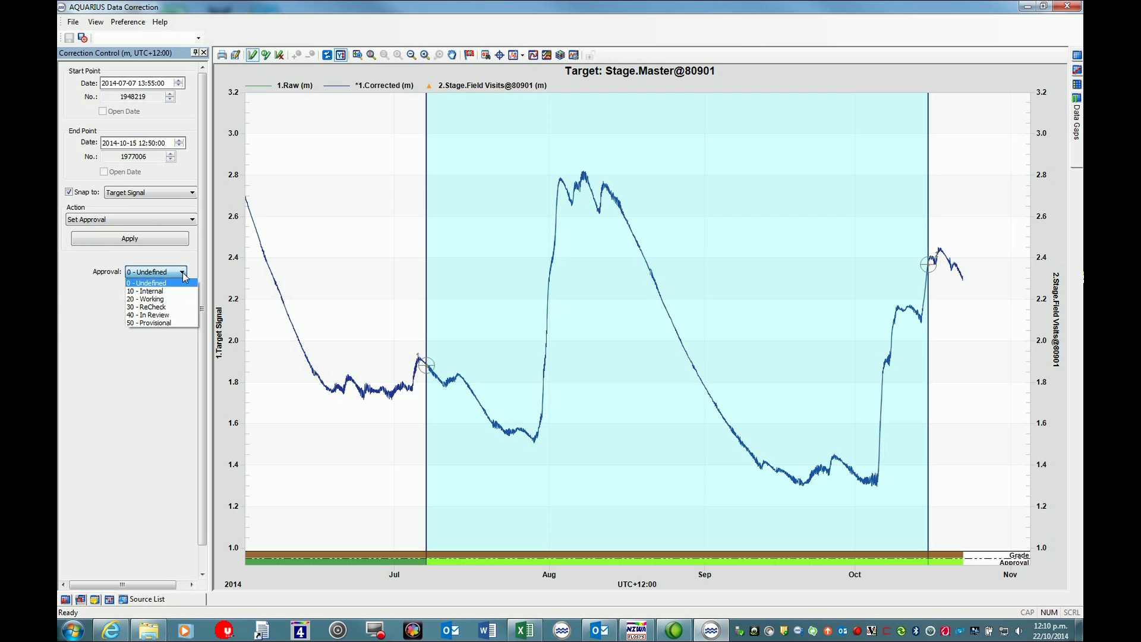
{"action": "left_click", "coordinate": [158, 317]}
{"action": "left_click", "coordinate": [140, 240]}
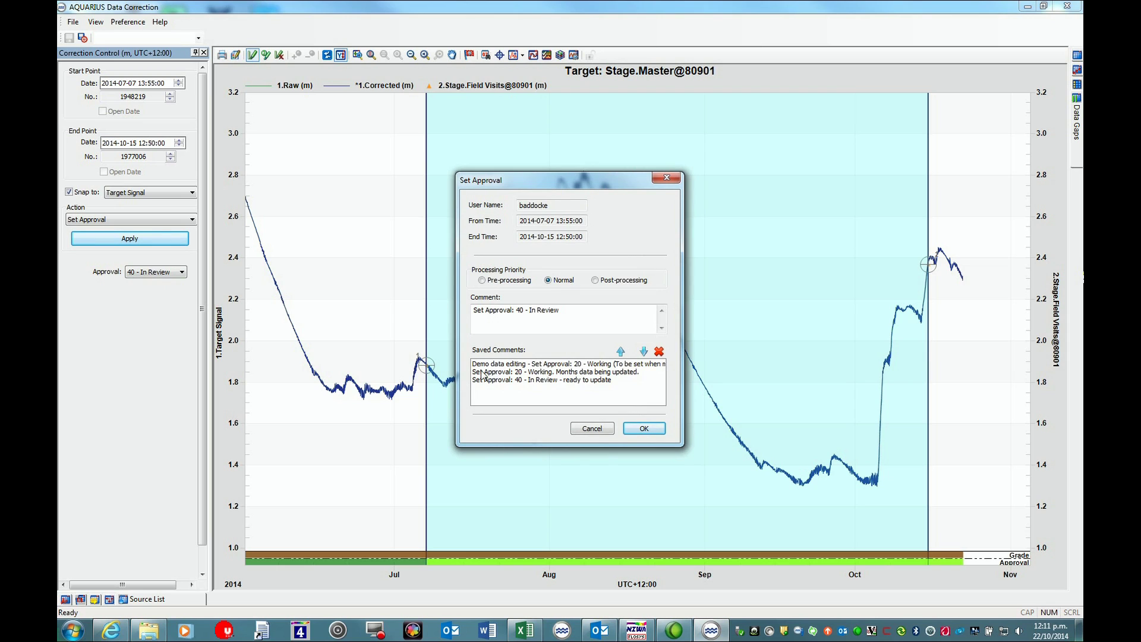
{"action": "left_click", "coordinate": [541, 381]}
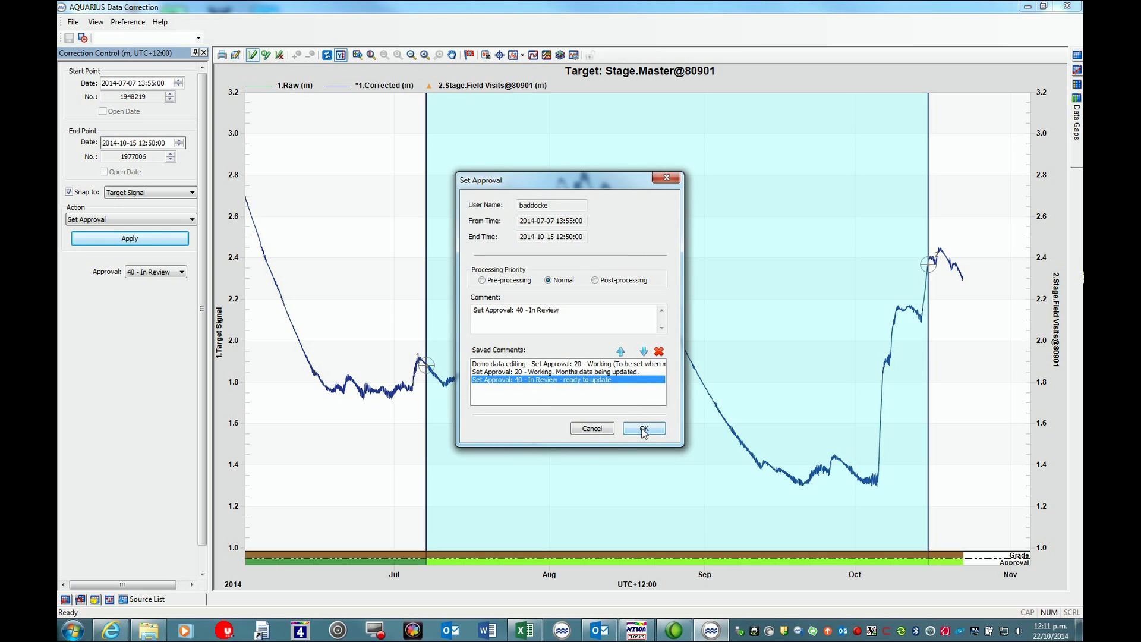
{"action": "left_click", "coordinate": [620, 351]}
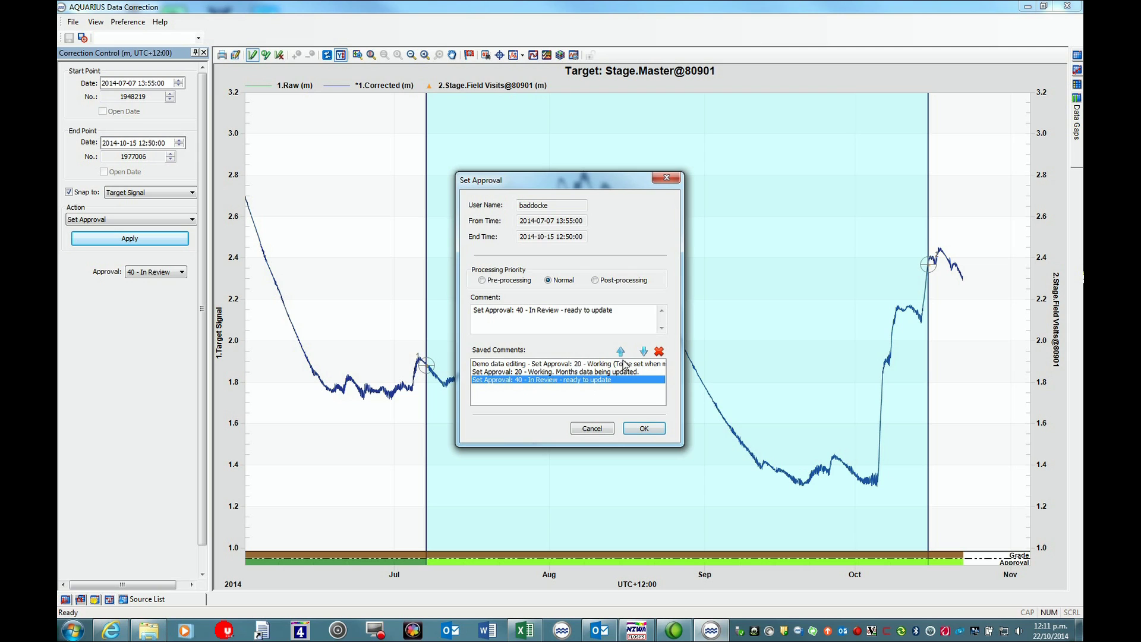
{"action": "left_click", "coordinate": [644, 429]}
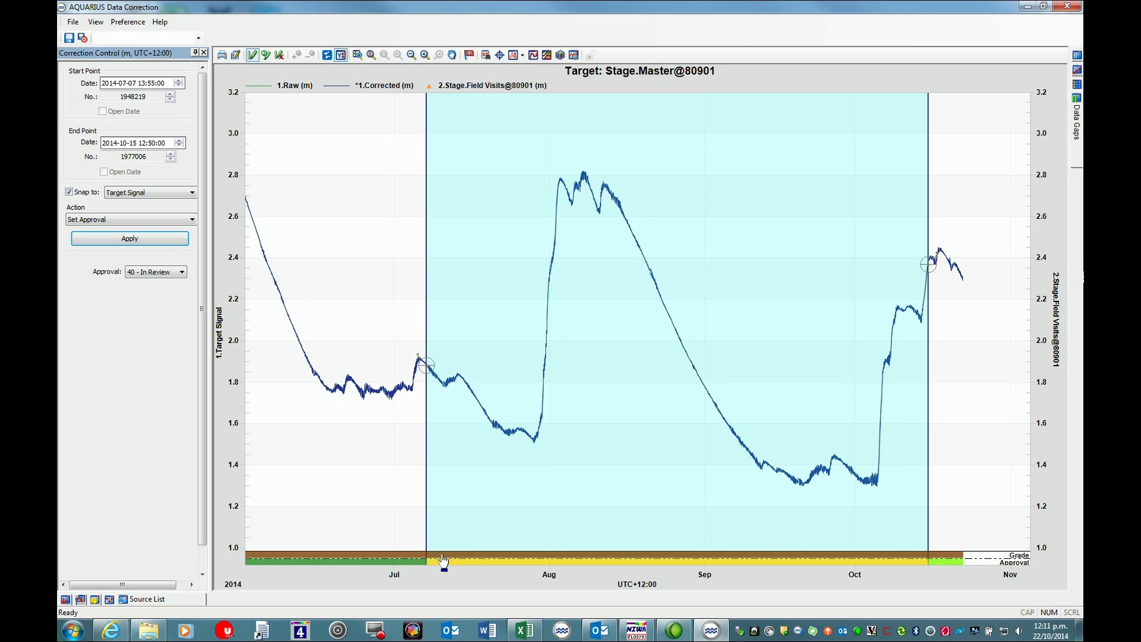
Step: Set the grade of the marked region to 200 - NO QUALITY with the default comment
{"action": "left_click", "coordinate": [193, 221]}
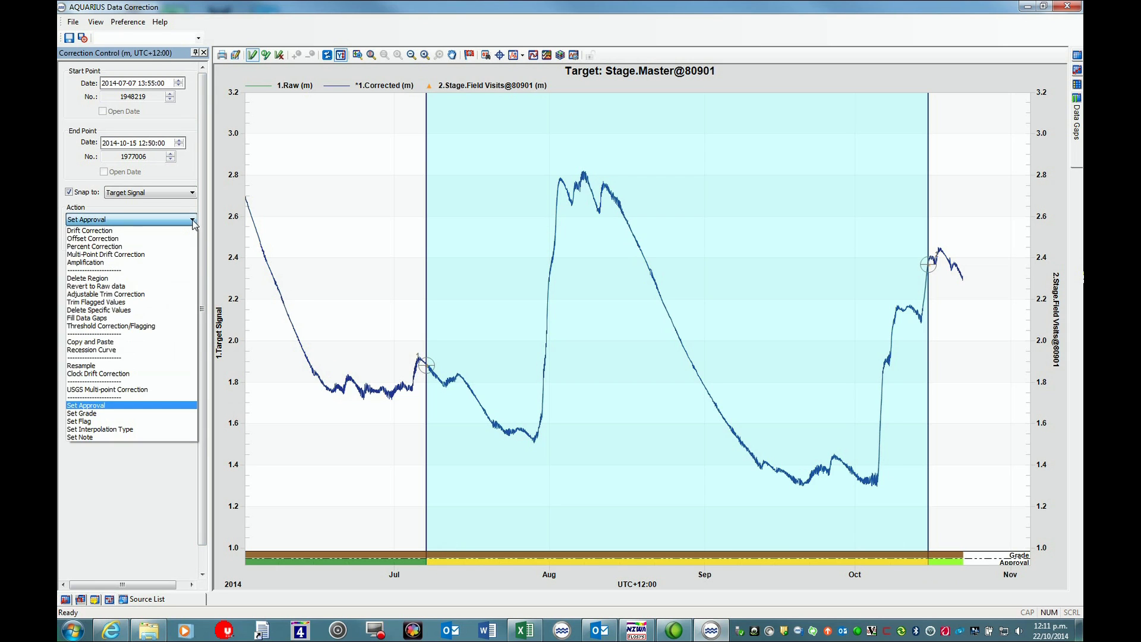
{"action": "left_click", "coordinate": [95, 413]}
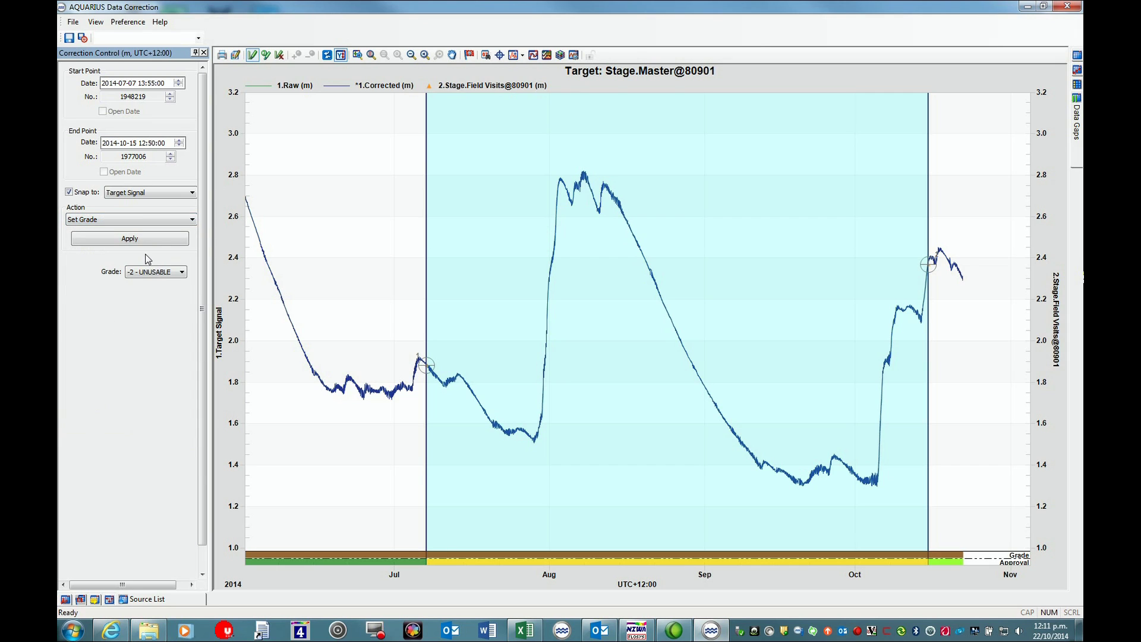
{"action": "left_click", "coordinate": [183, 273]}
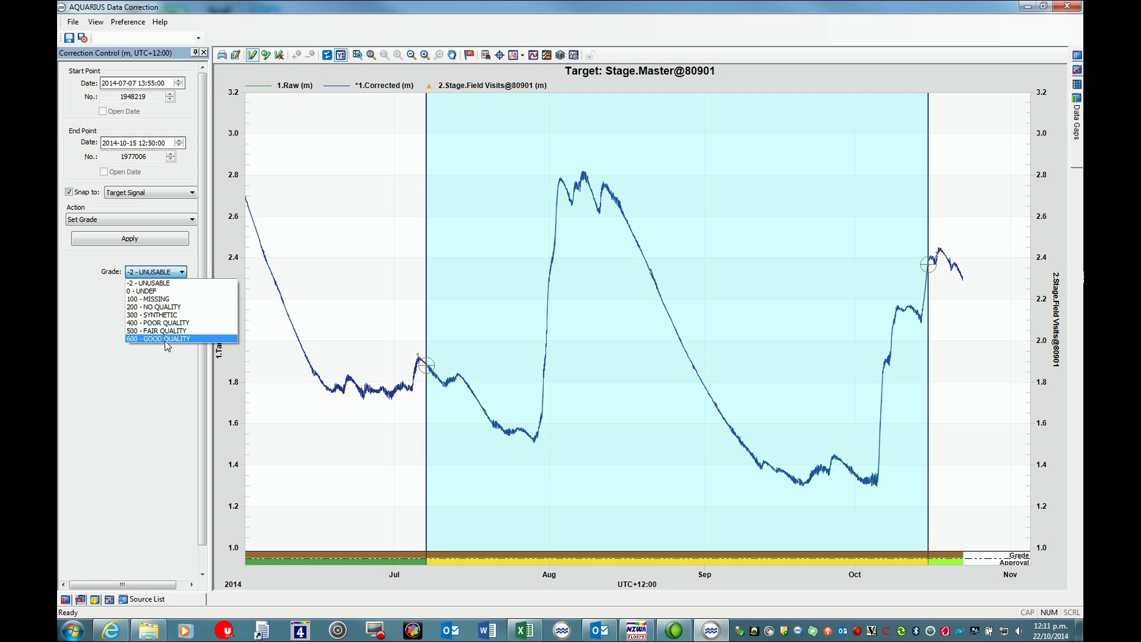
{"action": "left_click", "coordinate": [155, 308]}
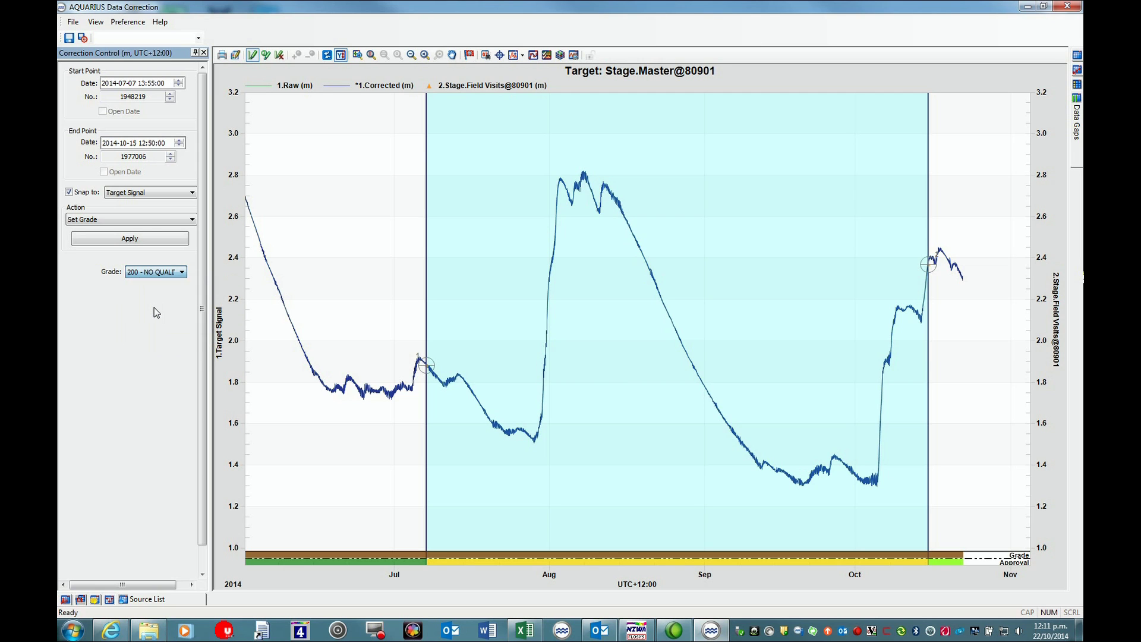
{"action": "left_click", "coordinate": [147, 238]}
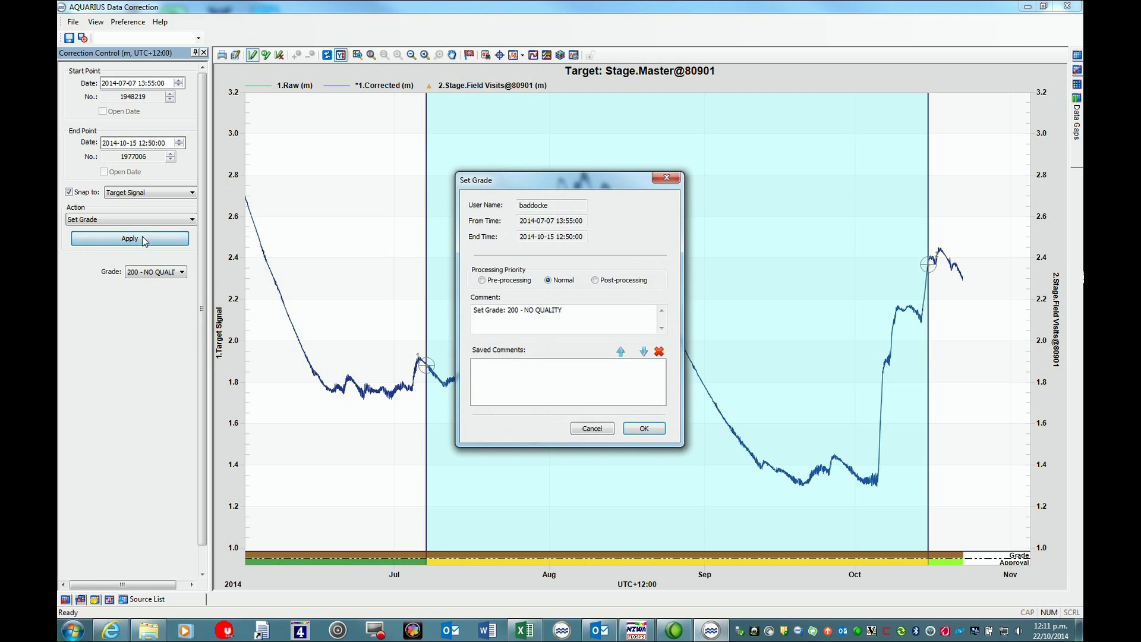
{"action": "left_click", "coordinate": [631, 430]}
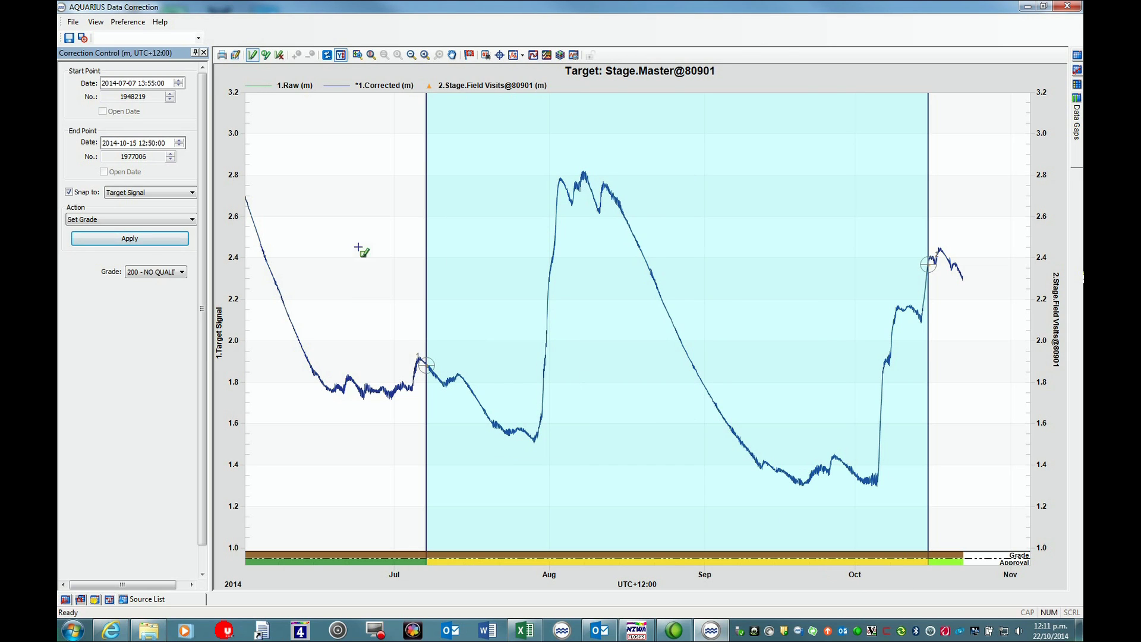
Step: Print the Stage.Master@80901 plot as a full-page colour JPG on A4 landscape, and save and close the data correction
{"action": "left_click", "coordinate": [222, 55]}
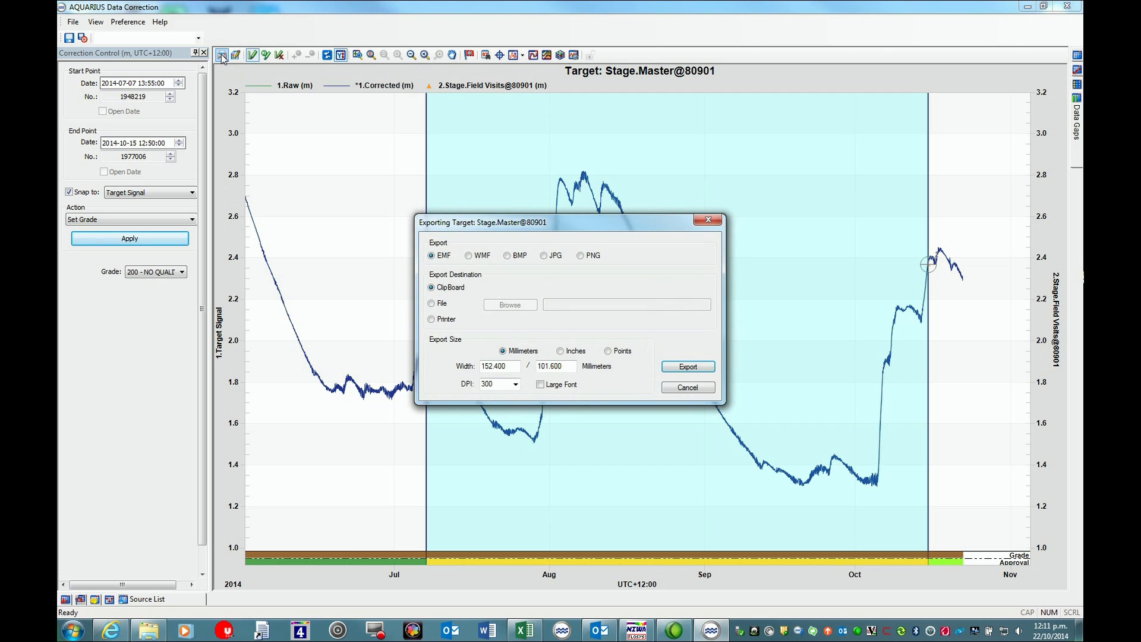
{"action": "left_click", "coordinate": [544, 256]}
{"action": "left_click", "coordinate": [432, 319]}
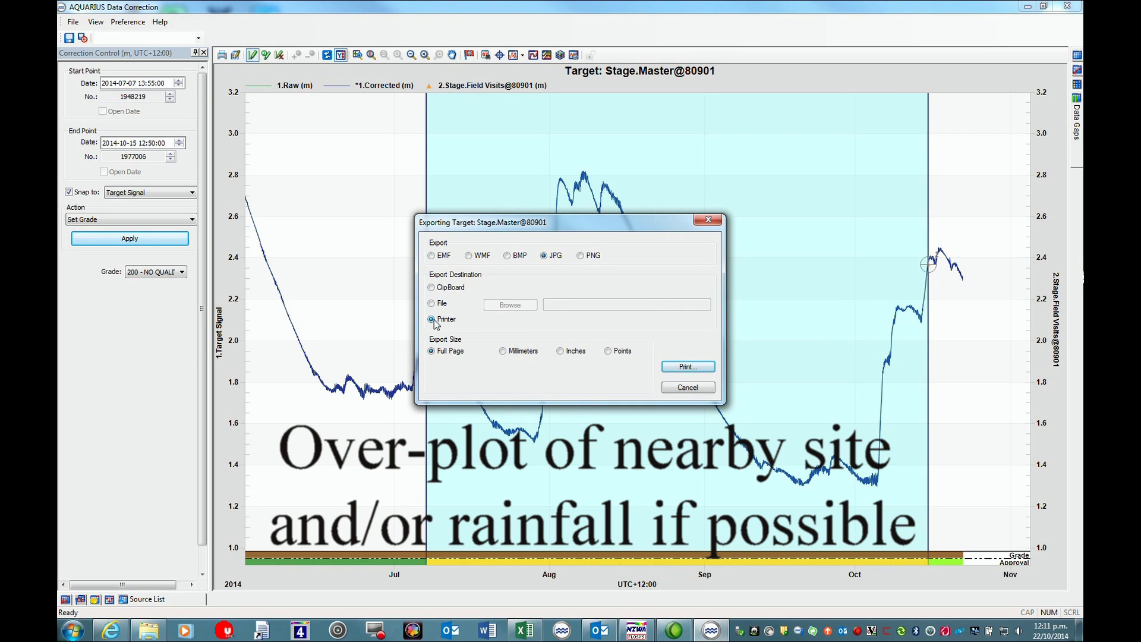
{"action": "left_click", "coordinate": [689, 368]}
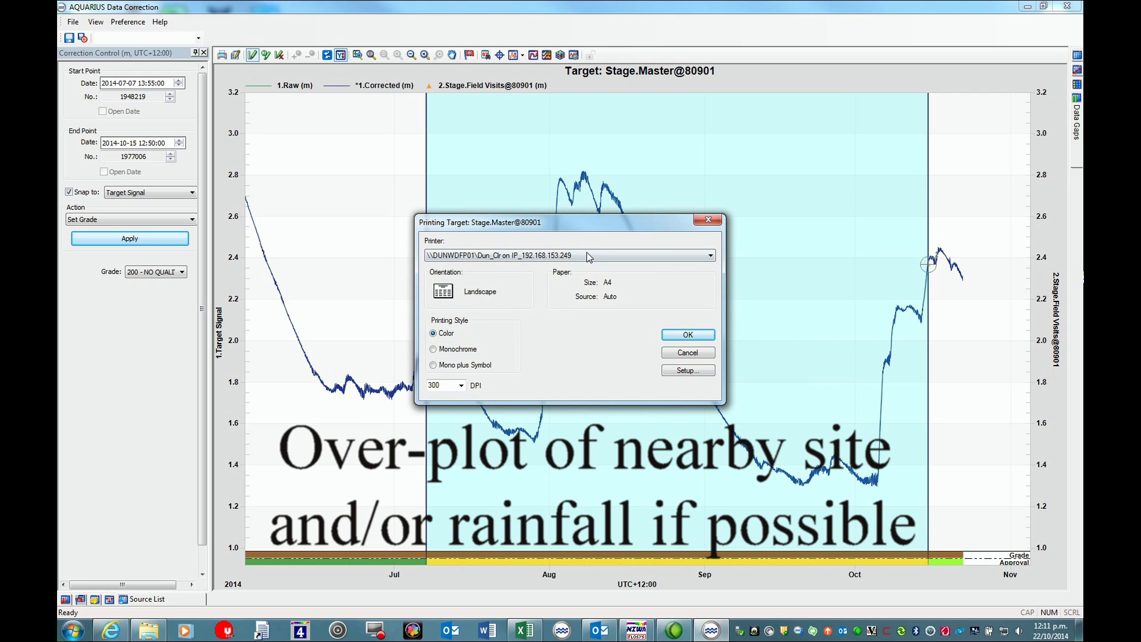
{"action": "left_click", "coordinate": [689, 335]}
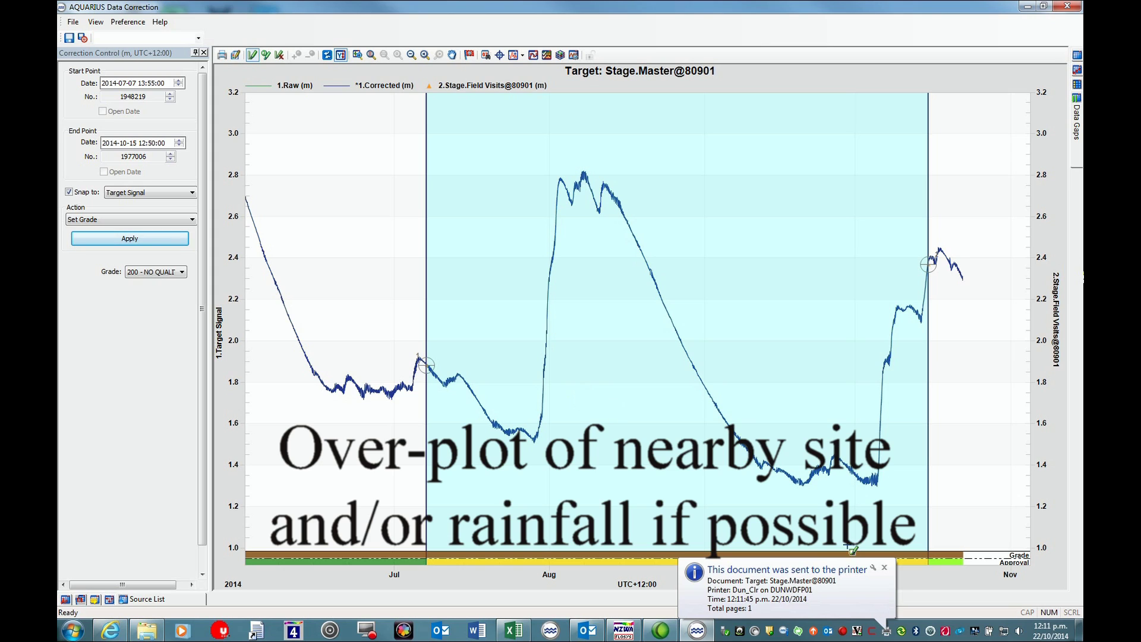
{"action": "left_click", "coordinate": [885, 572]}
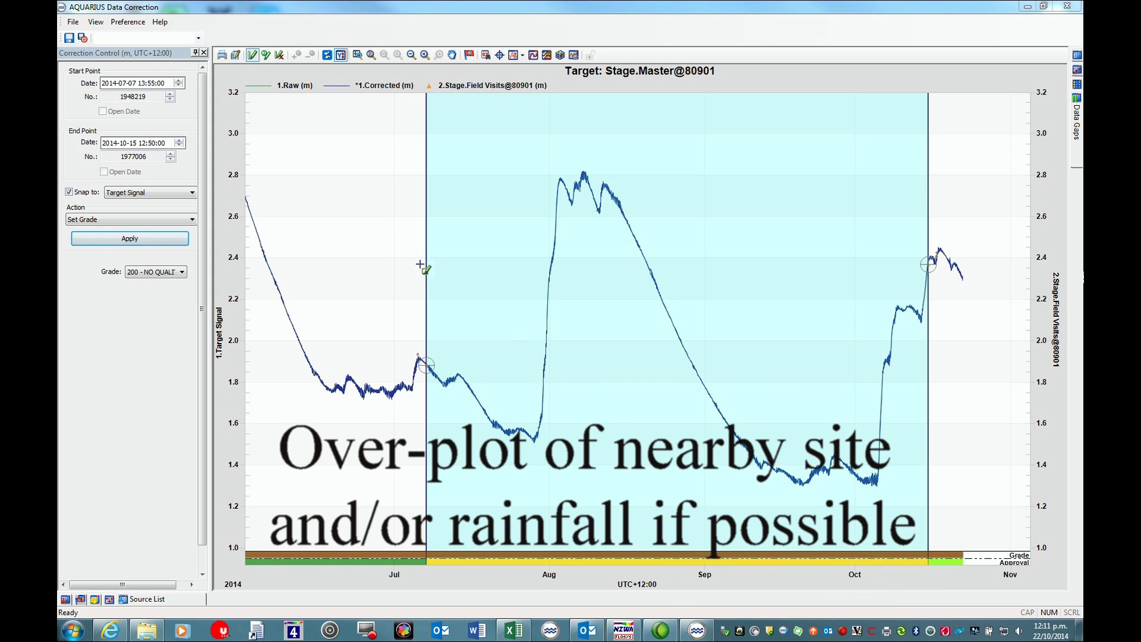
{"action": "left_click", "coordinate": [82, 39]}
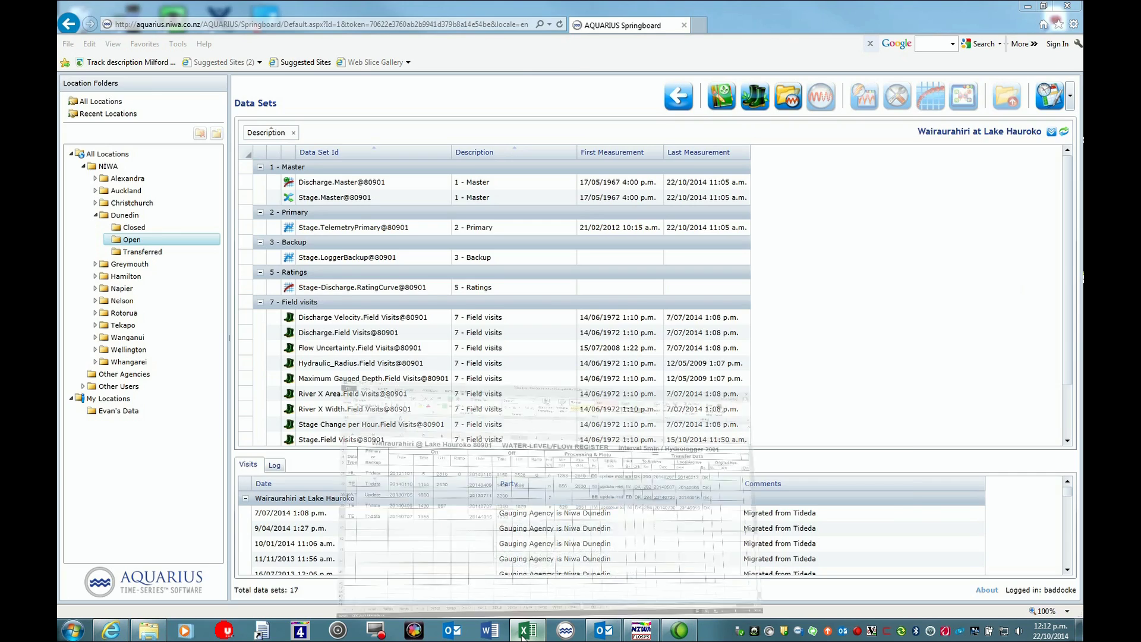
Step: In row 40 of the Excel register, set Edit to n, Plot By to EB, Update File to Aquarius and Filed By to EB
{"action": "left_click", "coordinate": [551, 604]}
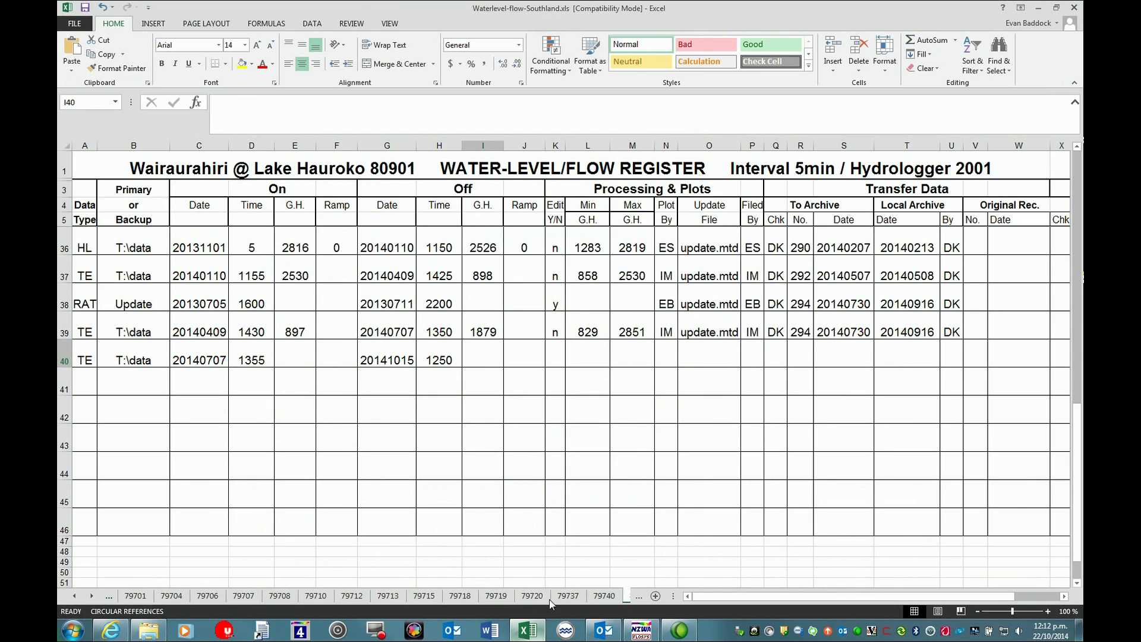
{"action": "left_click", "coordinate": [288, 357]}
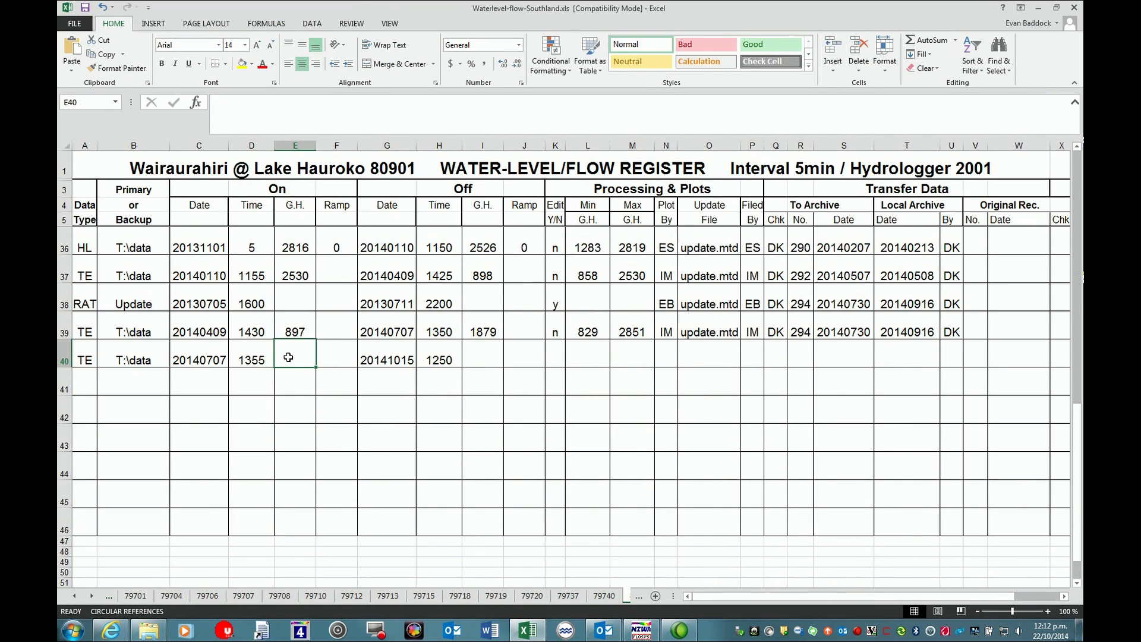
{"action": "left_click", "coordinate": [479, 353]}
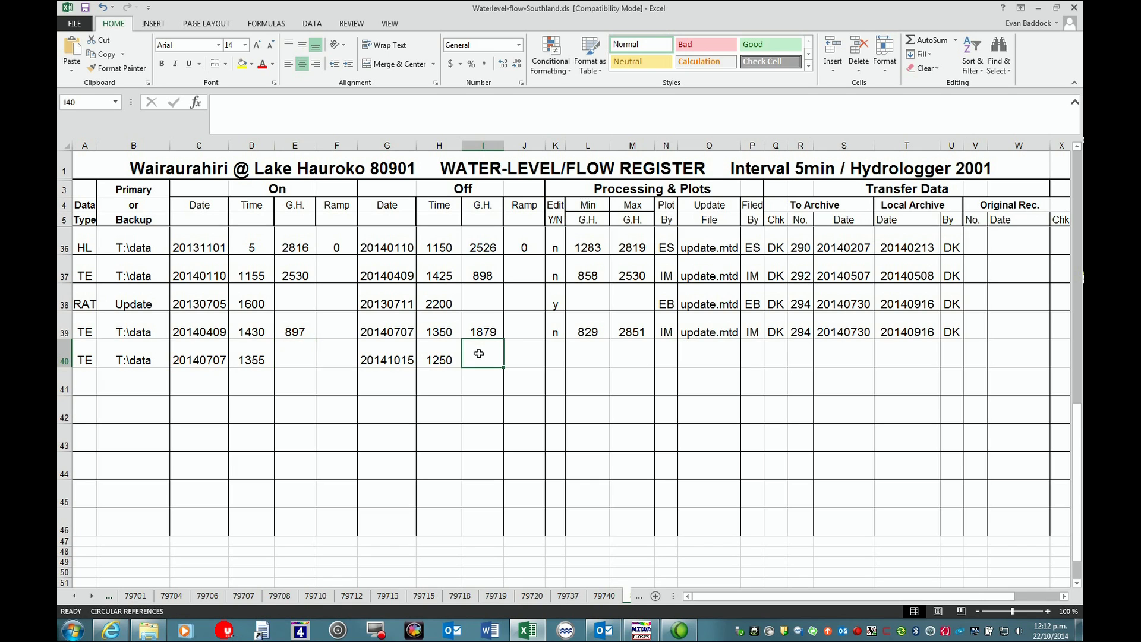
{"action": "left_click", "coordinate": [556, 353]}
{"action": "type", "text": "n"}
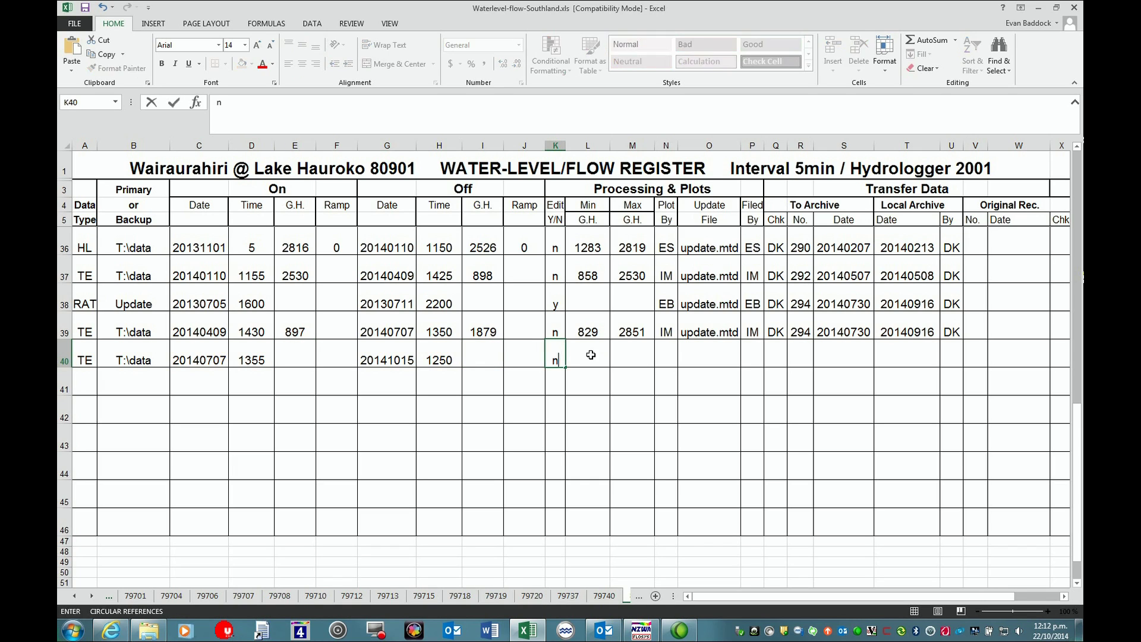
{"action": "left_click", "coordinate": [667, 358]}
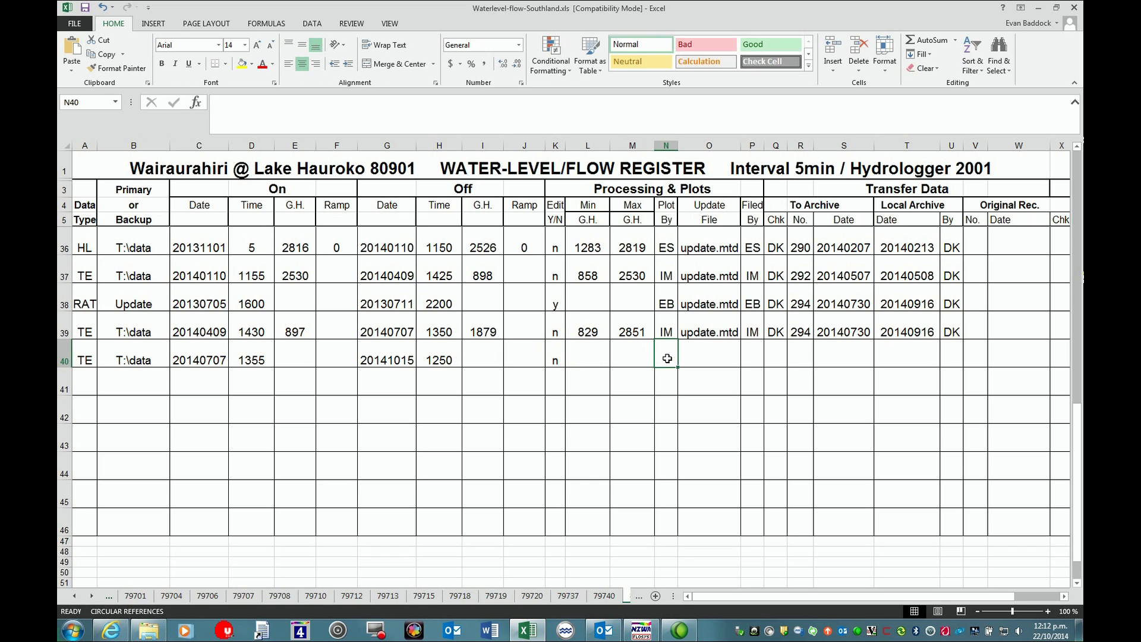
{"action": "type", "text": "EB"}
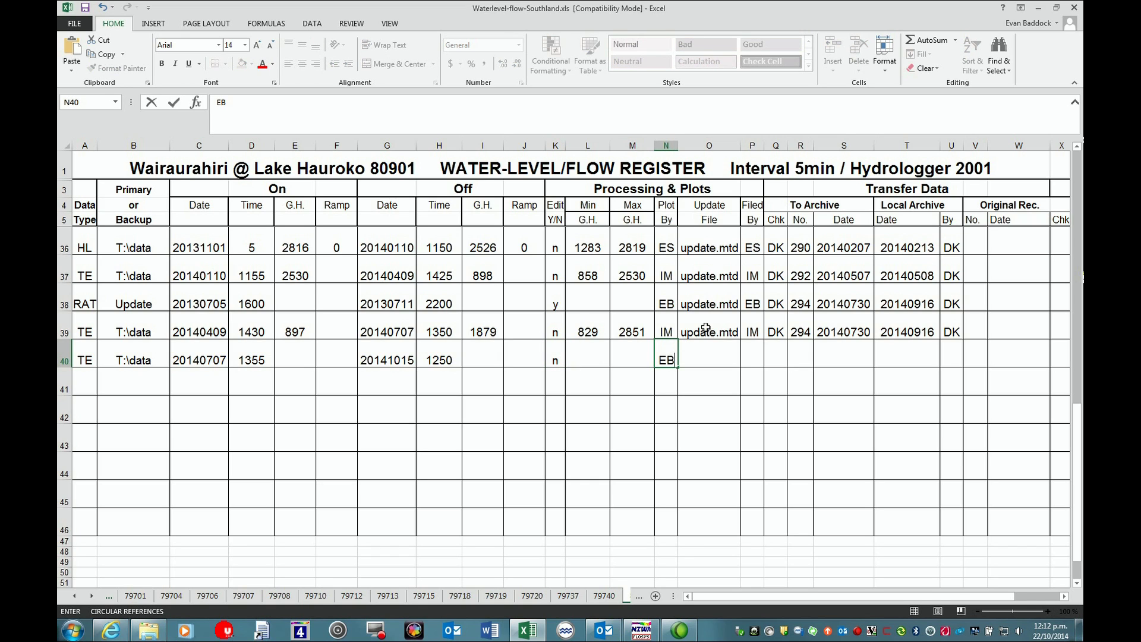
{"action": "left_click", "coordinate": [701, 357]}
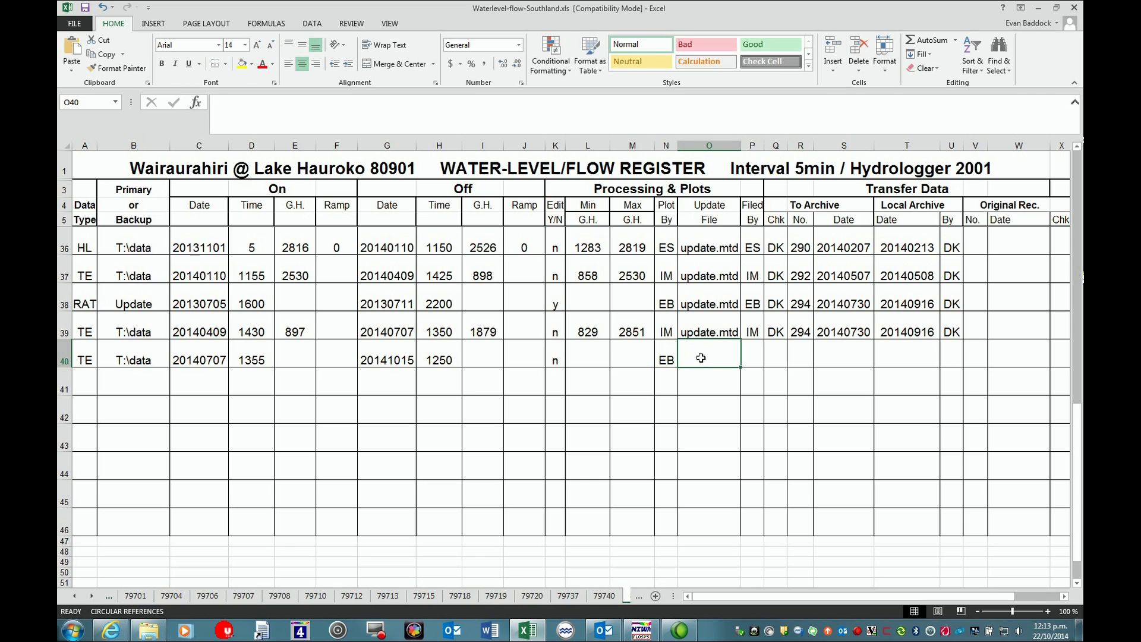
{"action": "type", "text": "Aquarius"}
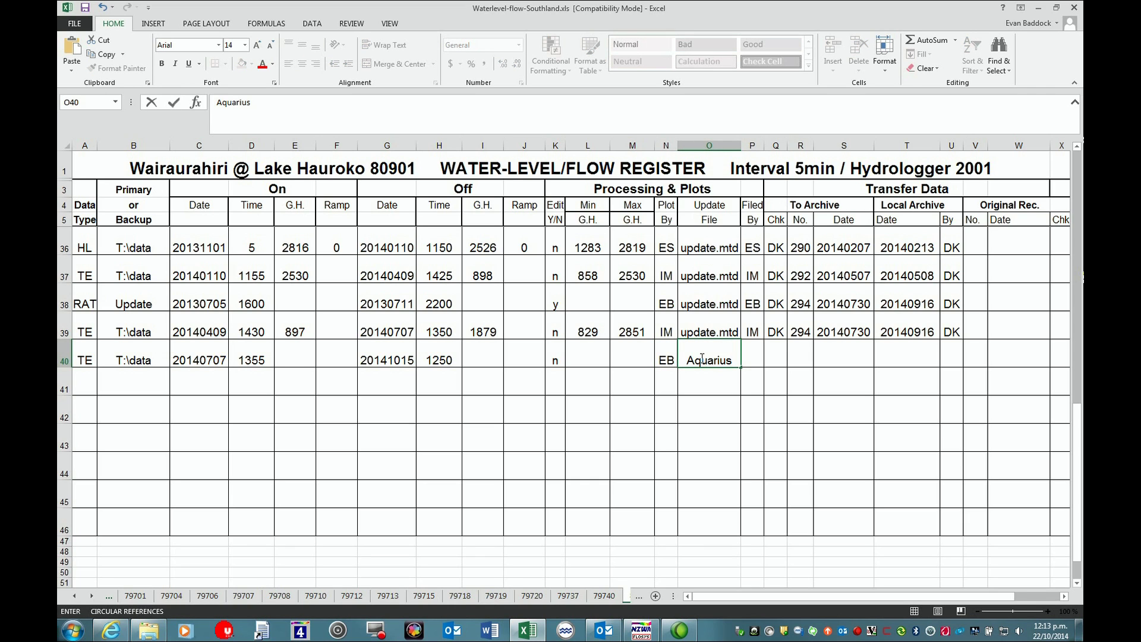
{"action": "left_click", "coordinate": [751, 356]}
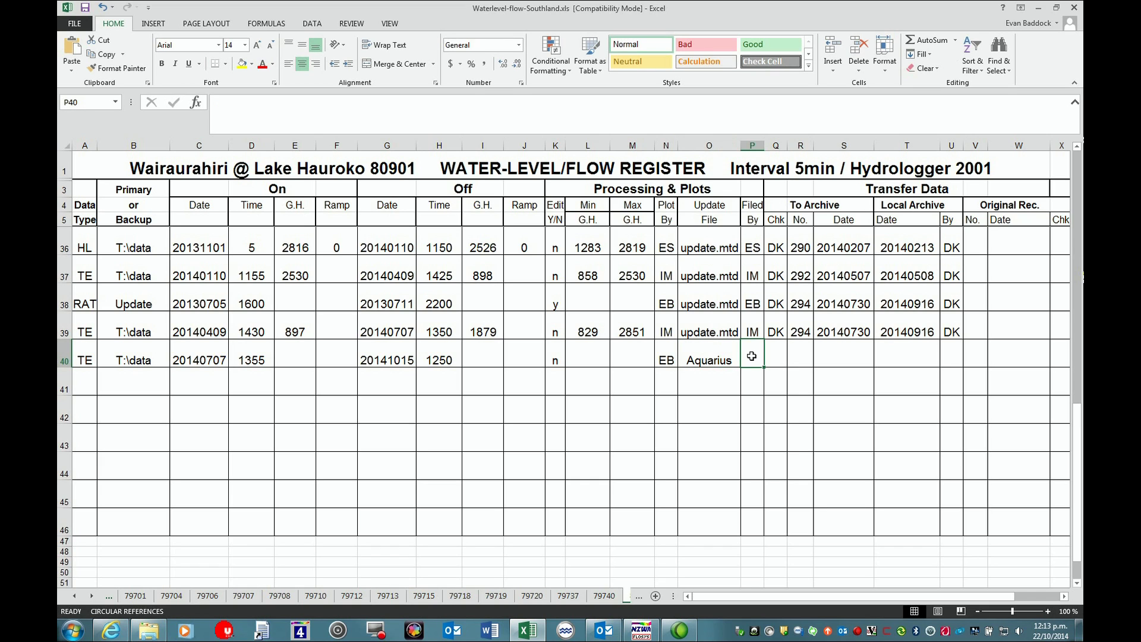
{"action": "type", "text": "EB"}
Step: Fill in row 40's To Archive section with check initials KW and date 20141022, and check the row's comment
{"action": "left_click", "coordinate": [778, 356]}
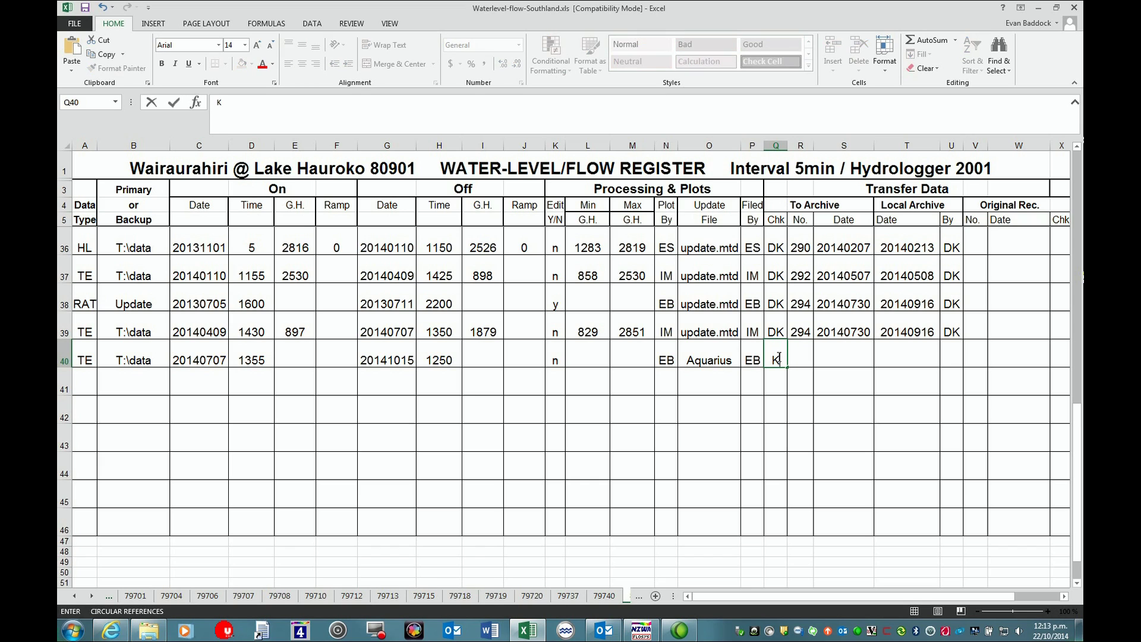
{"action": "type", "text": "W"}
{"action": "left_click", "coordinate": [836, 355]}
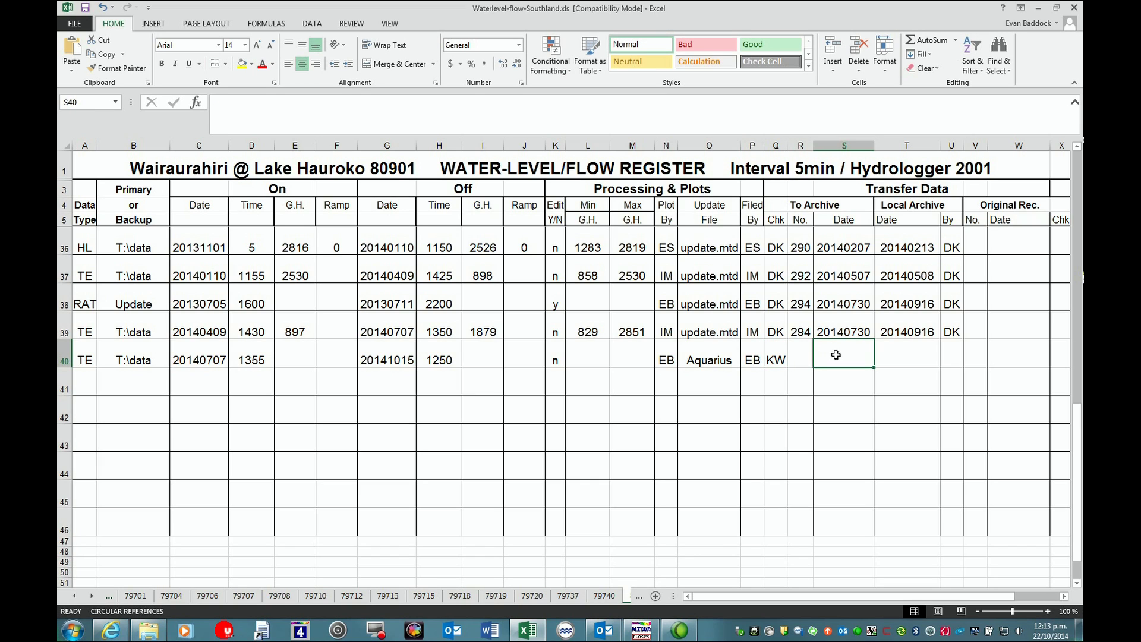
{"action": "type", "text": "201410"}
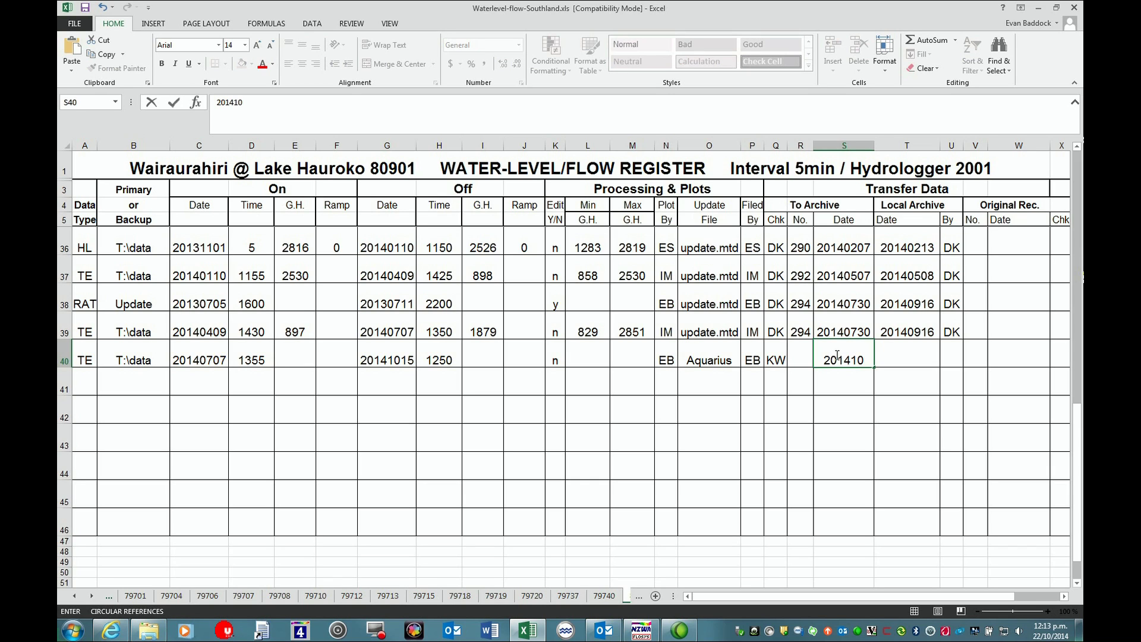
{"action": "type", "text": "22"}
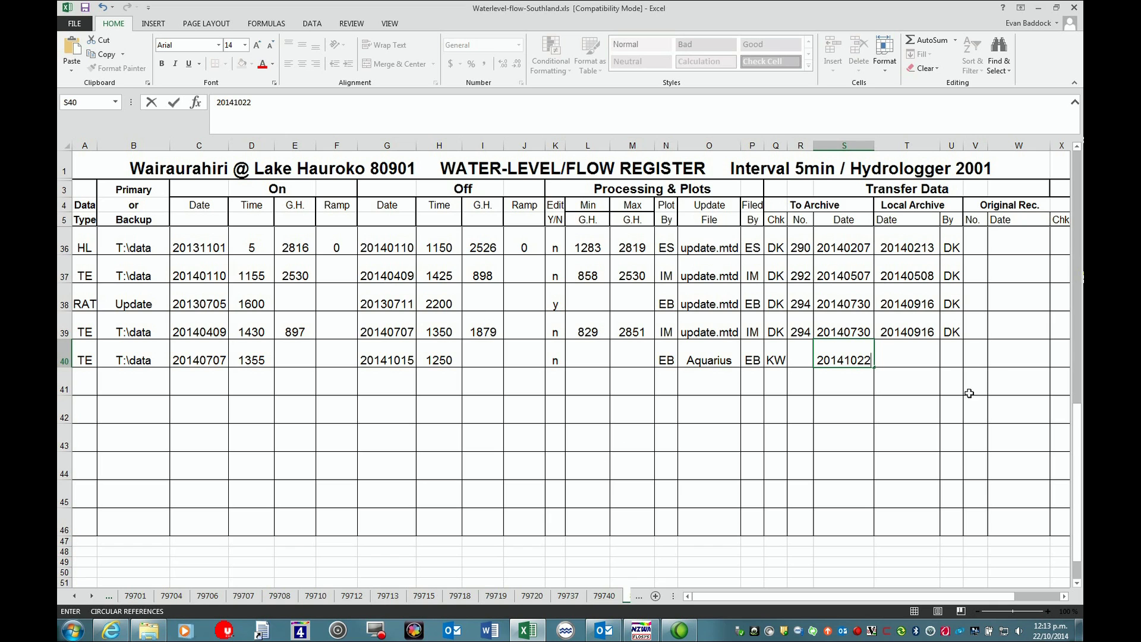
{"action": "left_click_drag", "start_coordinate": [859, 596], "coordinate": [912, 596]}
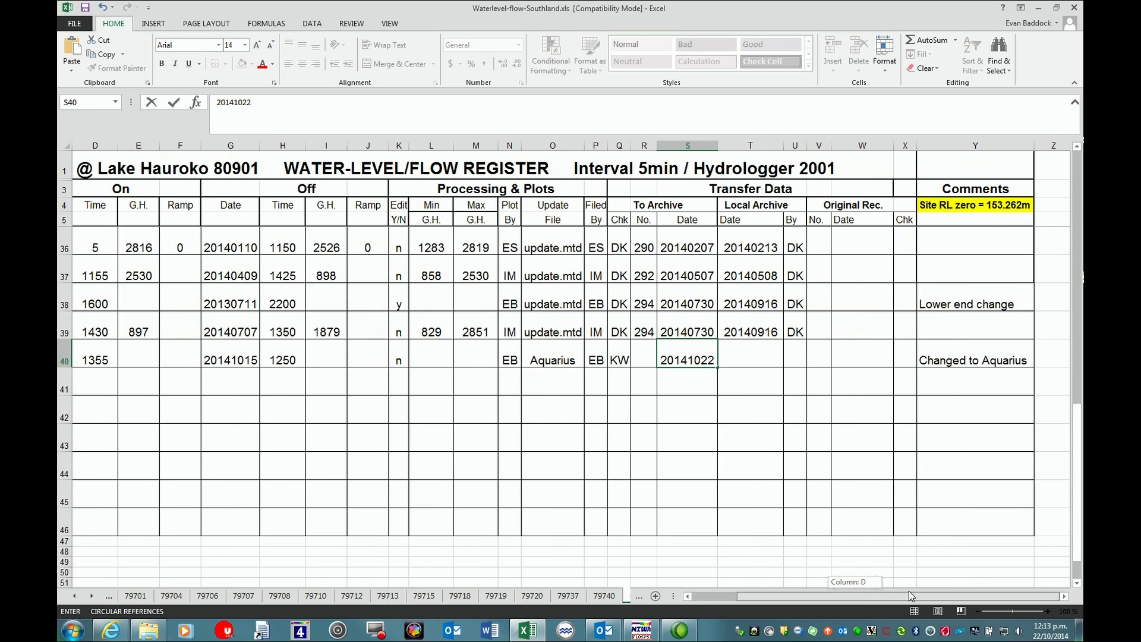
{"action": "left_click", "coordinate": [987, 357]}
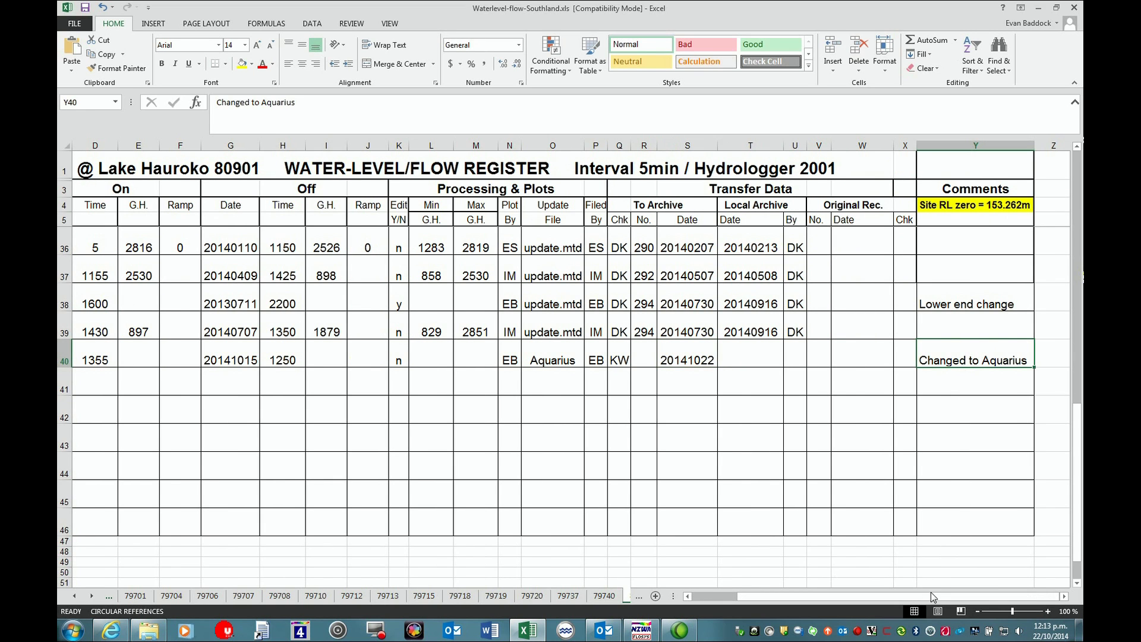
{"action": "left_click_drag", "start_coordinate": [929, 596], "coordinate": [871, 600]}
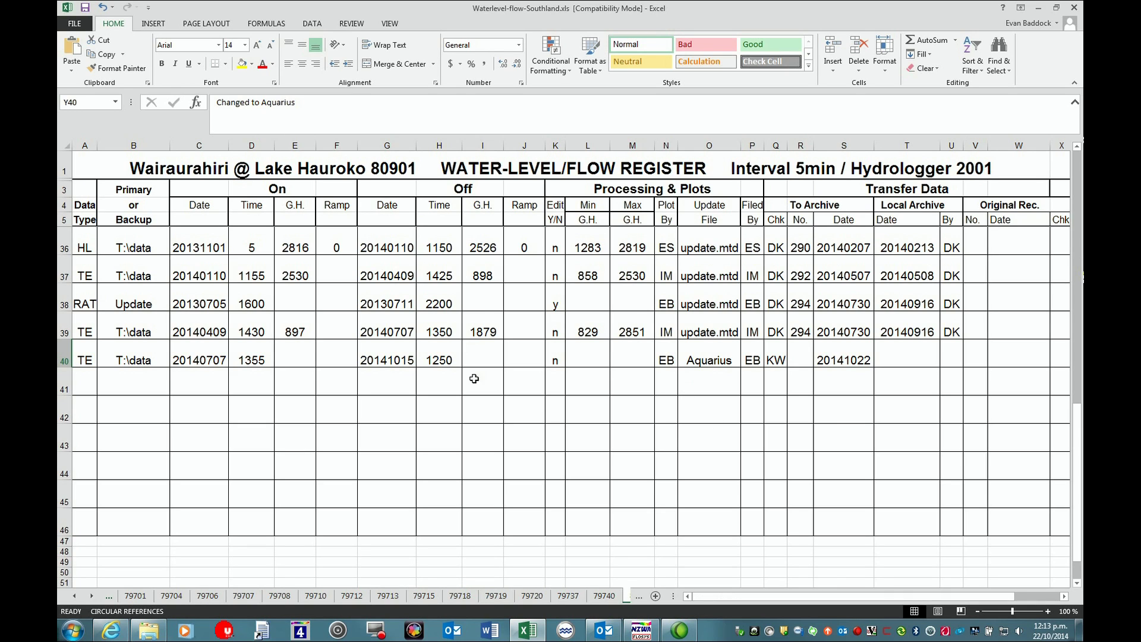
{"action": "left_click", "coordinate": [298, 354]}
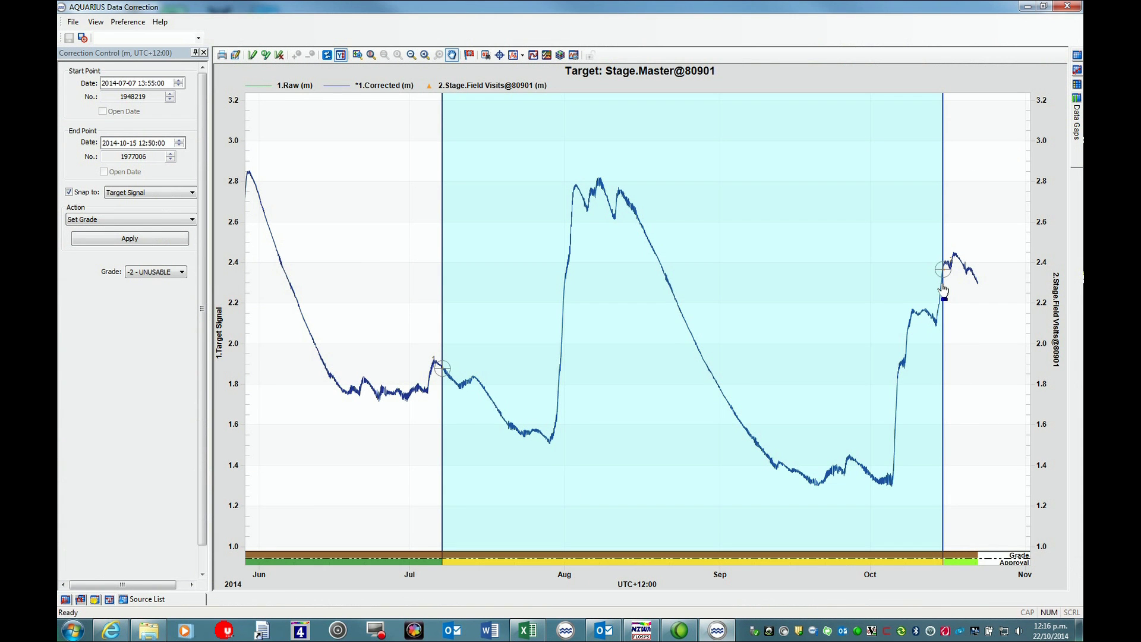
{"action": "left_click", "coordinate": [1077, 57]}
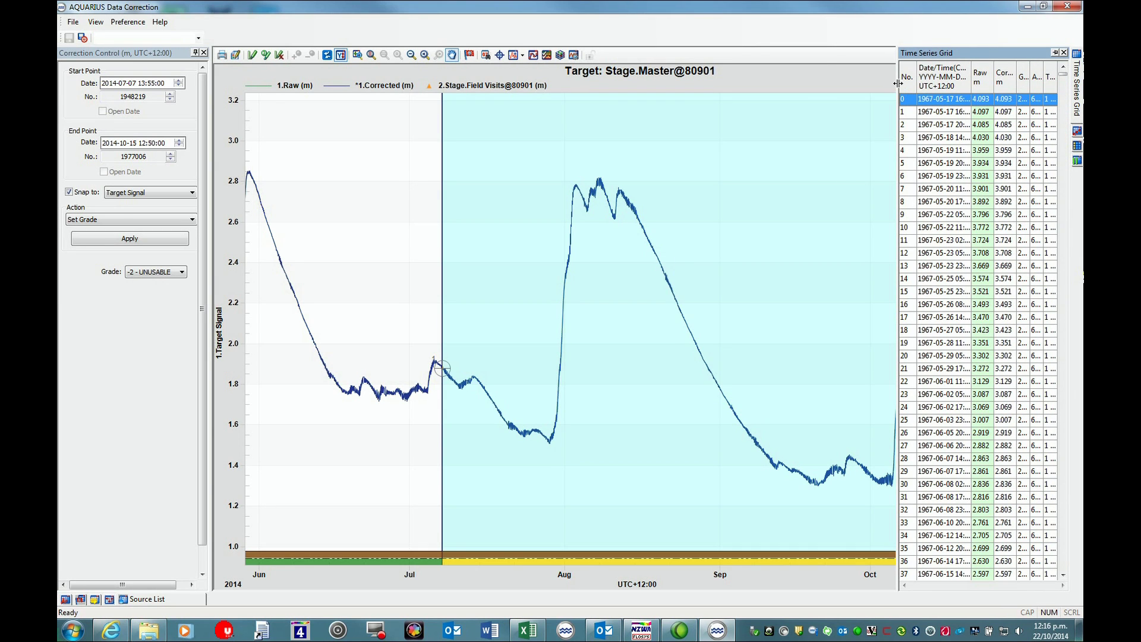
{"action": "left_click_drag", "start_coordinate": [897, 83], "coordinate": [788, 83]}
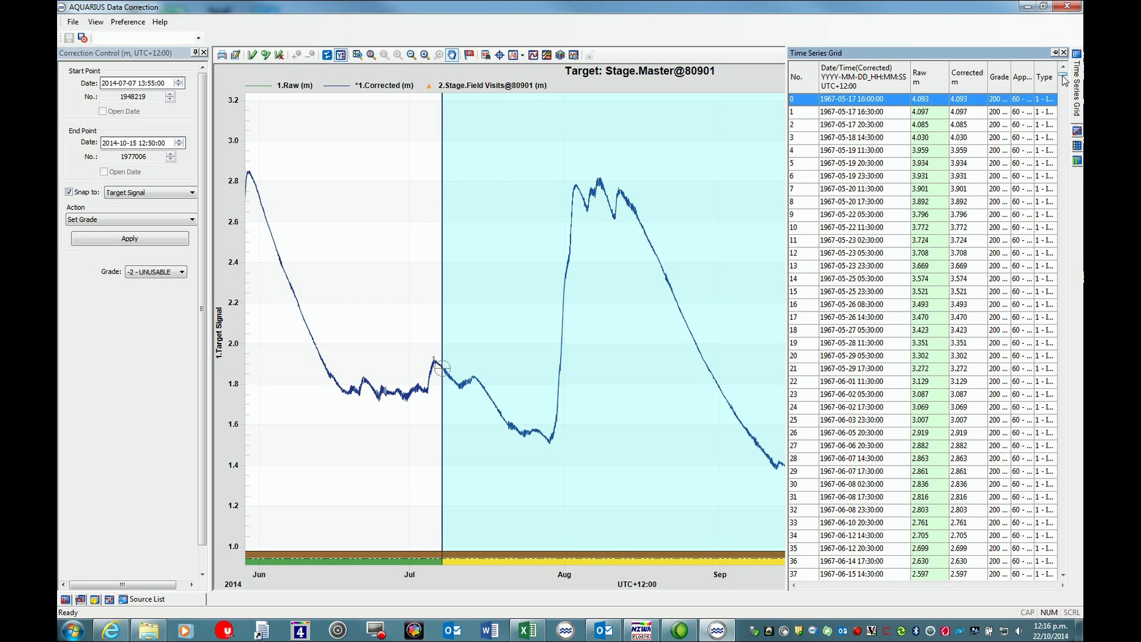
{"action": "left_click_drag", "start_coordinate": [1063, 81], "coordinate": [1065, 567]}
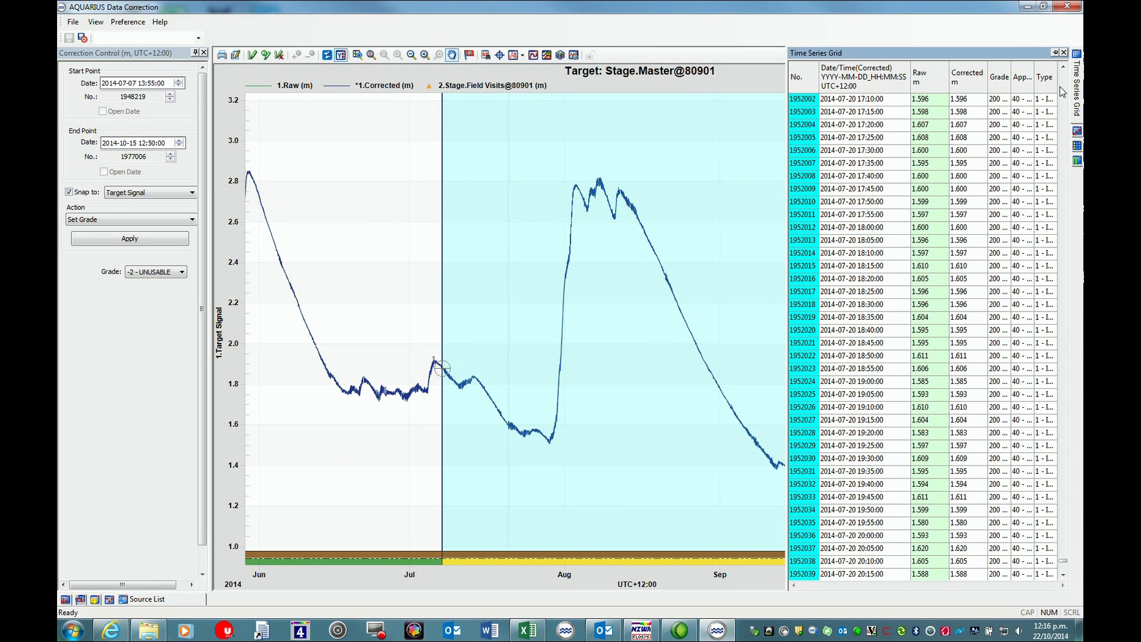
{"action": "left_click", "coordinate": [1064, 575]}
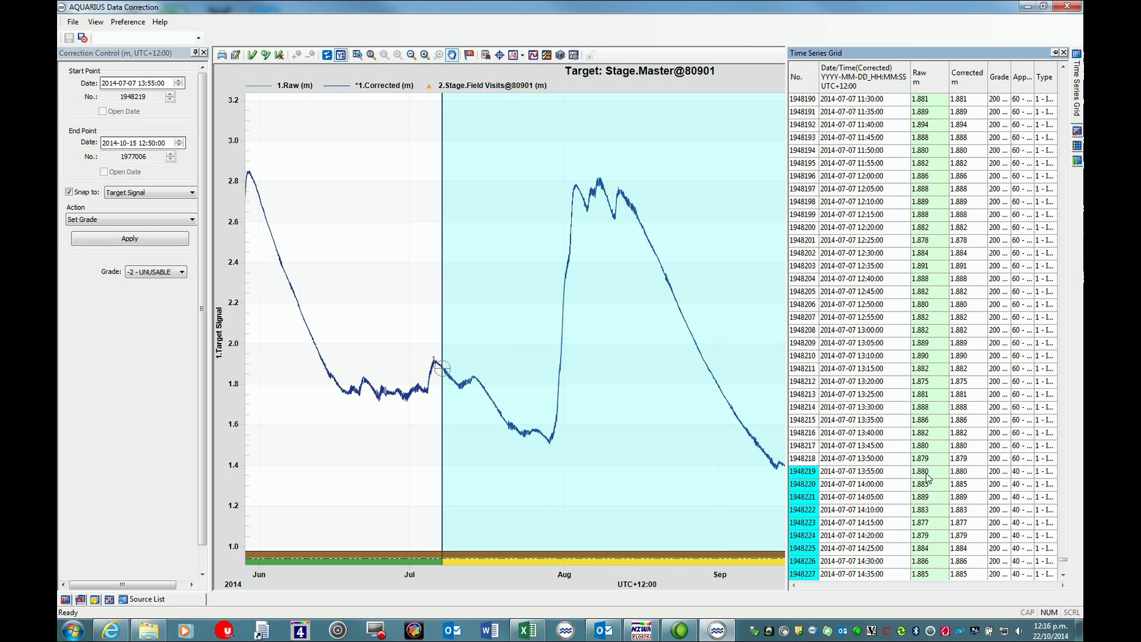
Step: Switch to the Excel register and enter 1880 as the On gauge height in row 40
{"action": "left_click", "coordinate": [538, 635]}
{"action": "left_click", "coordinate": [299, 355]}
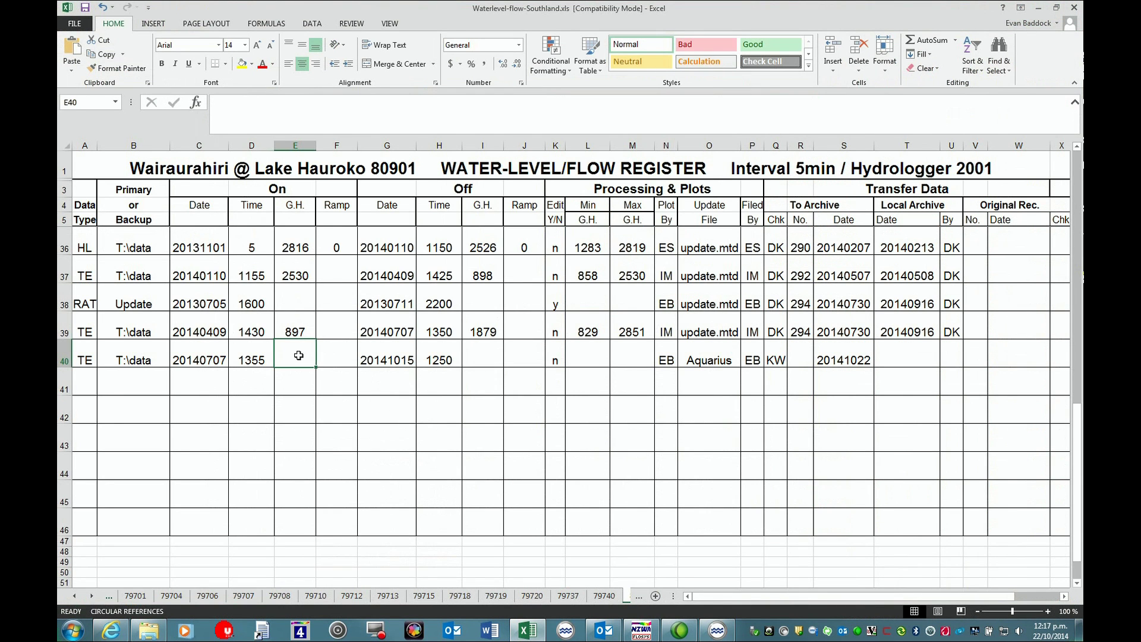
{"action": "type", "text": "1880"}
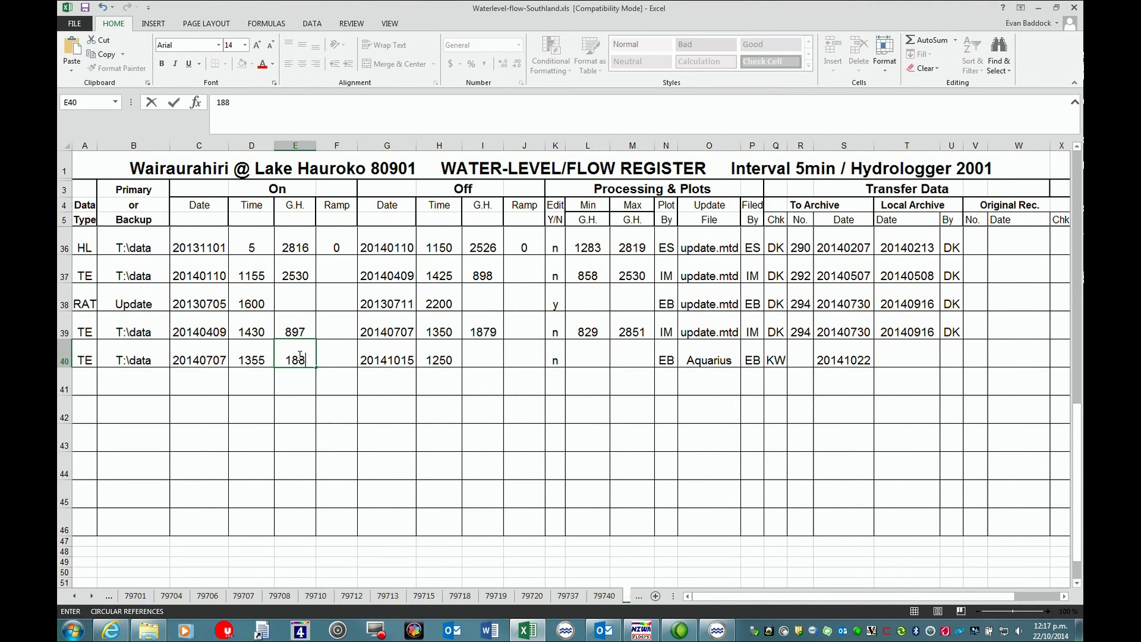
{"action": "left_click", "coordinate": [477, 361]}
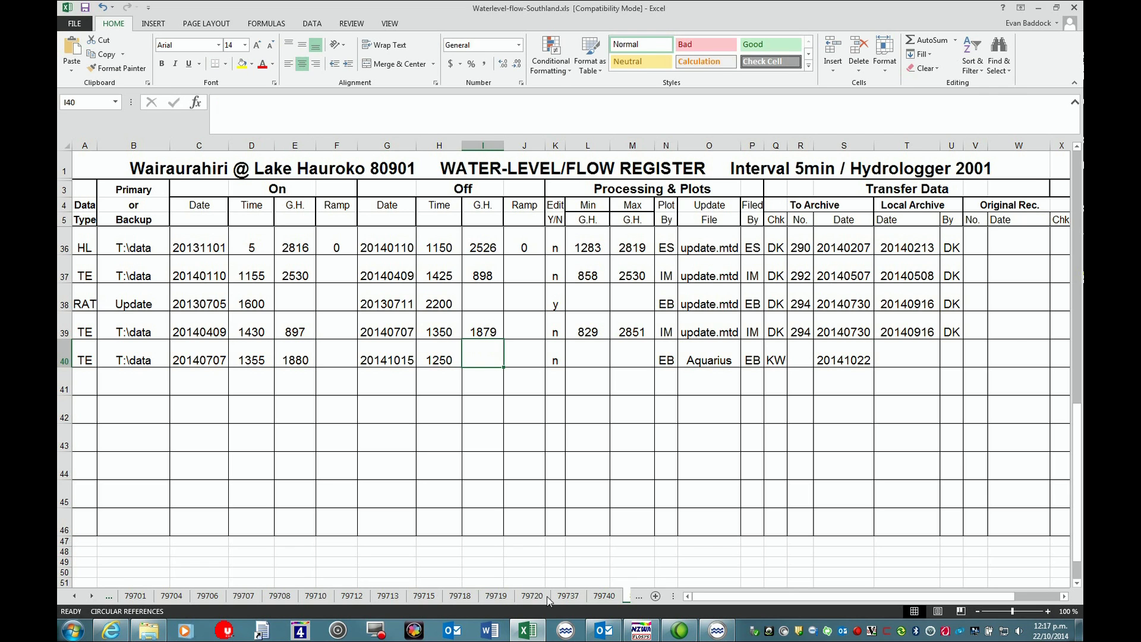
{"action": "left_click", "coordinate": [527, 631]}
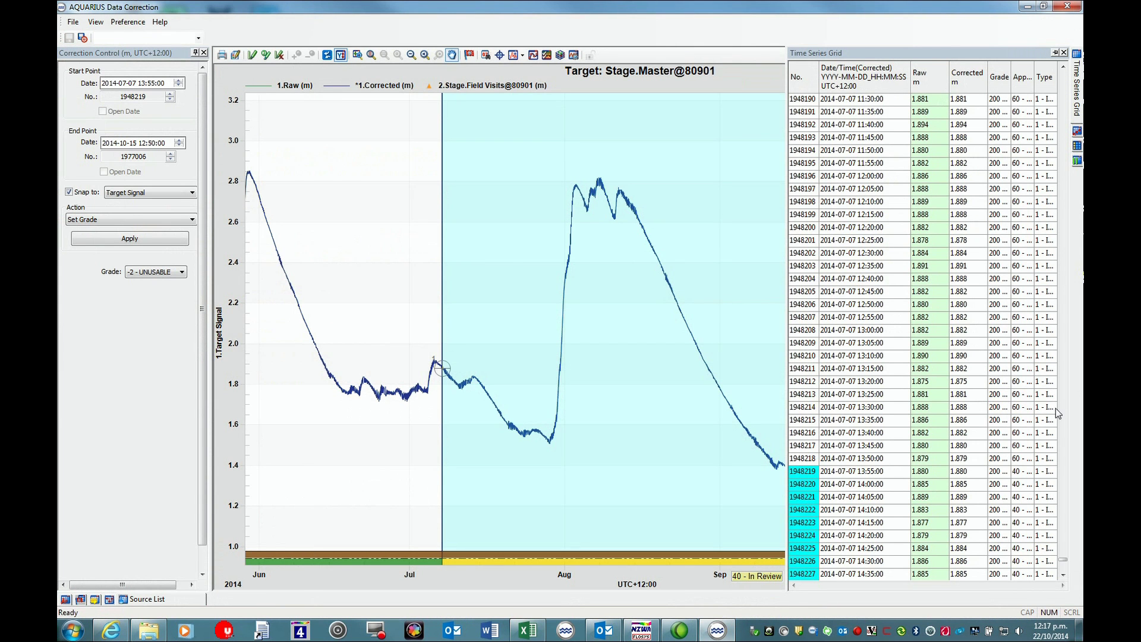
{"action": "left_click_drag", "start_coordinate": [1063, 561], "coordinate": [1064, 579]}
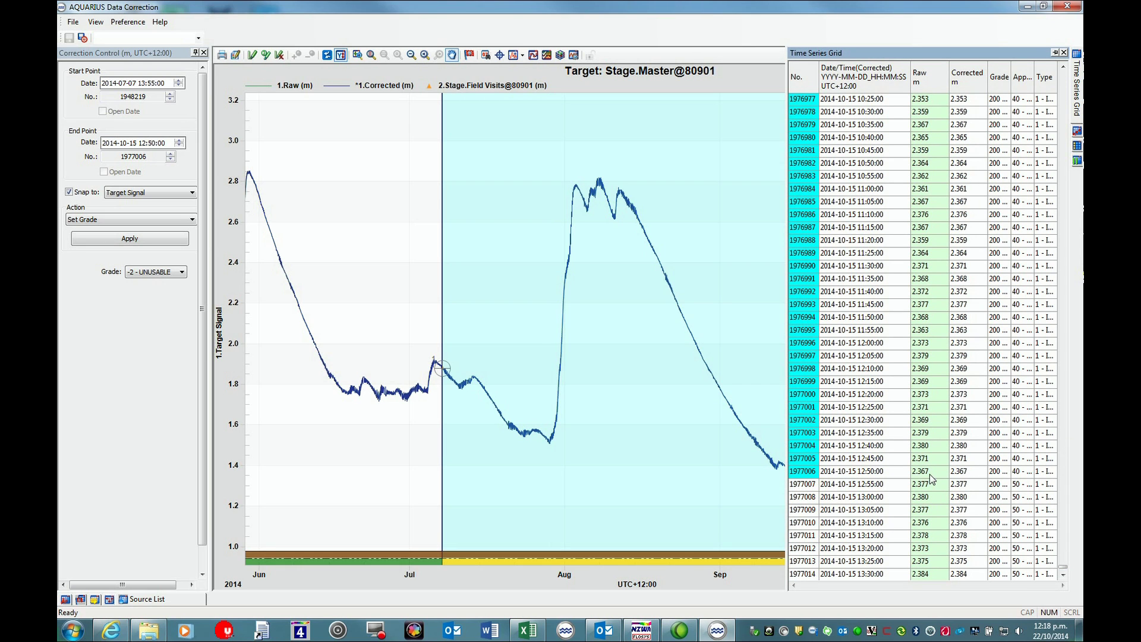
{"action": "left_click", "coordinate": [531, 633]}
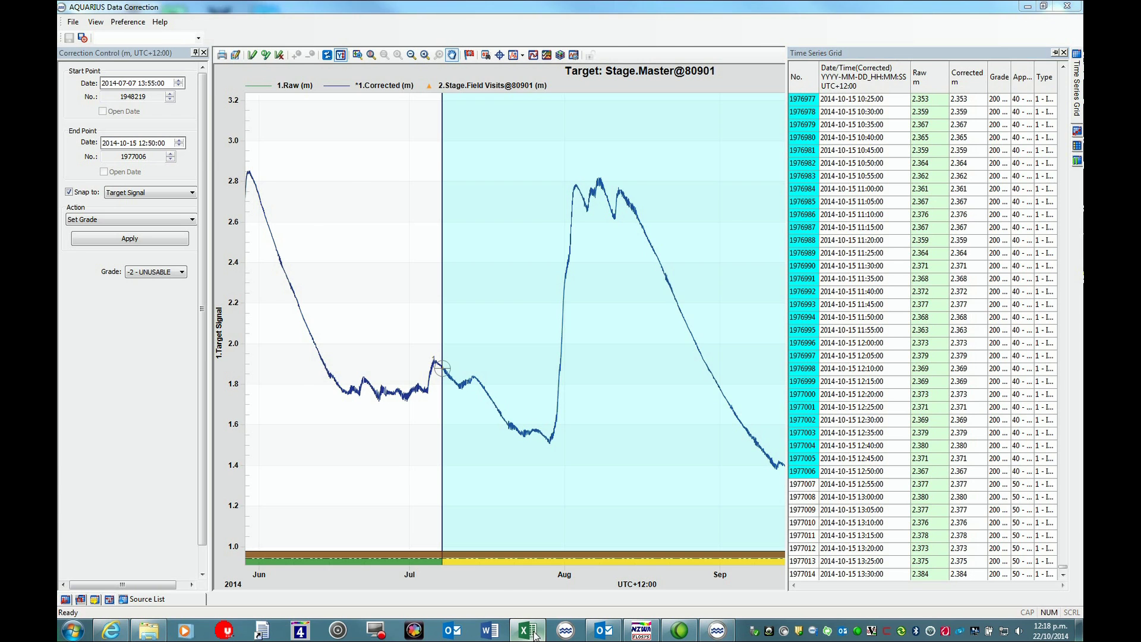
{"action": "left_click", "coordinate": [475, 358]}
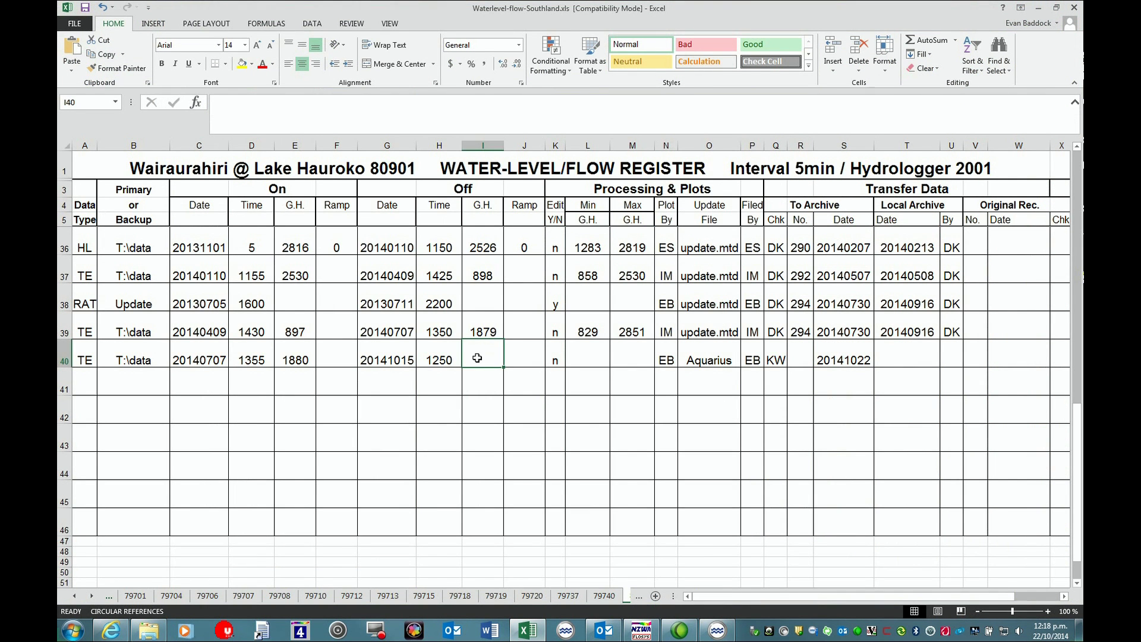
{"action": "type", "text": "2367"}
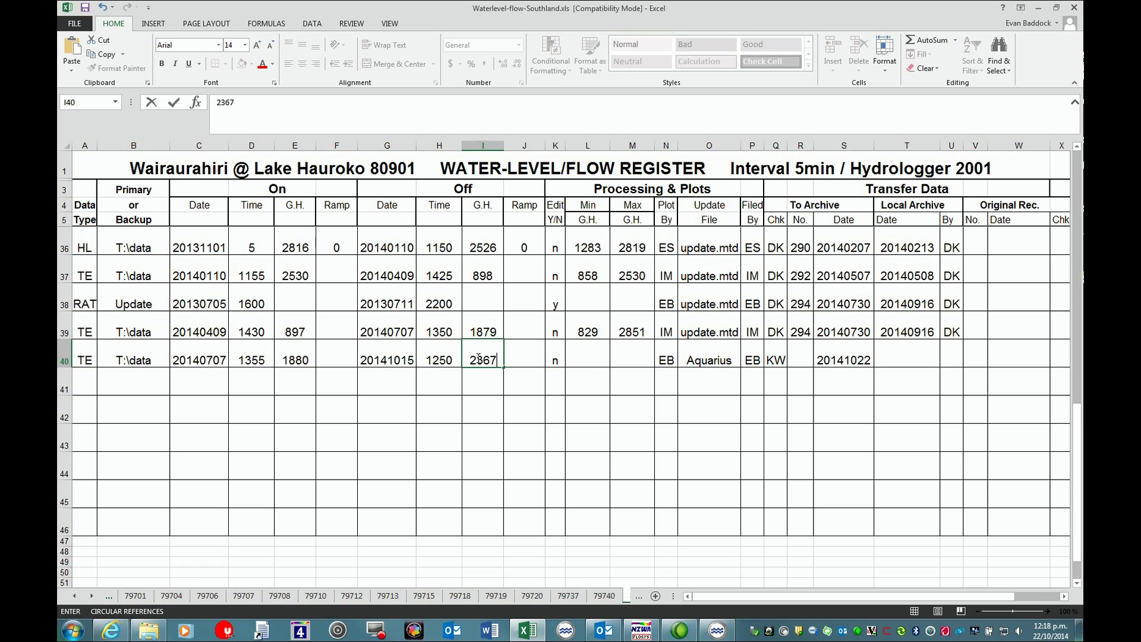
{"action": "left_click", "coordinate": [597, 359]}
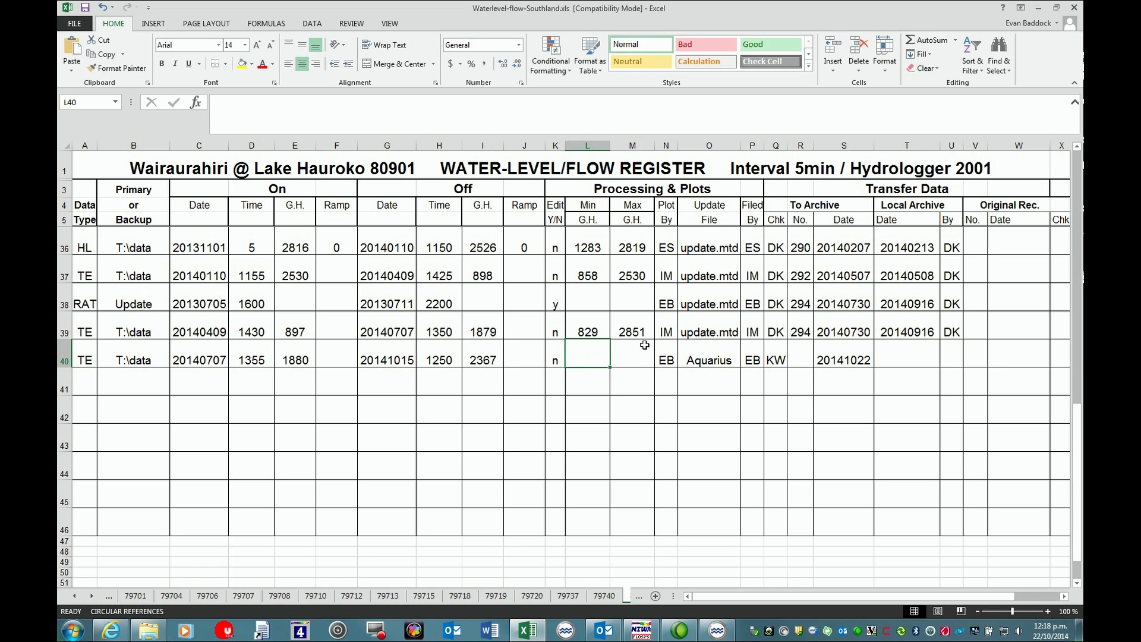
Step: Close the time series grid in AQUARIUS and open the Reporting Toolbox for Stage.Master@80901 with the NIWA max and min report
{"action": "left_click", "coordinate": [531, 632]}
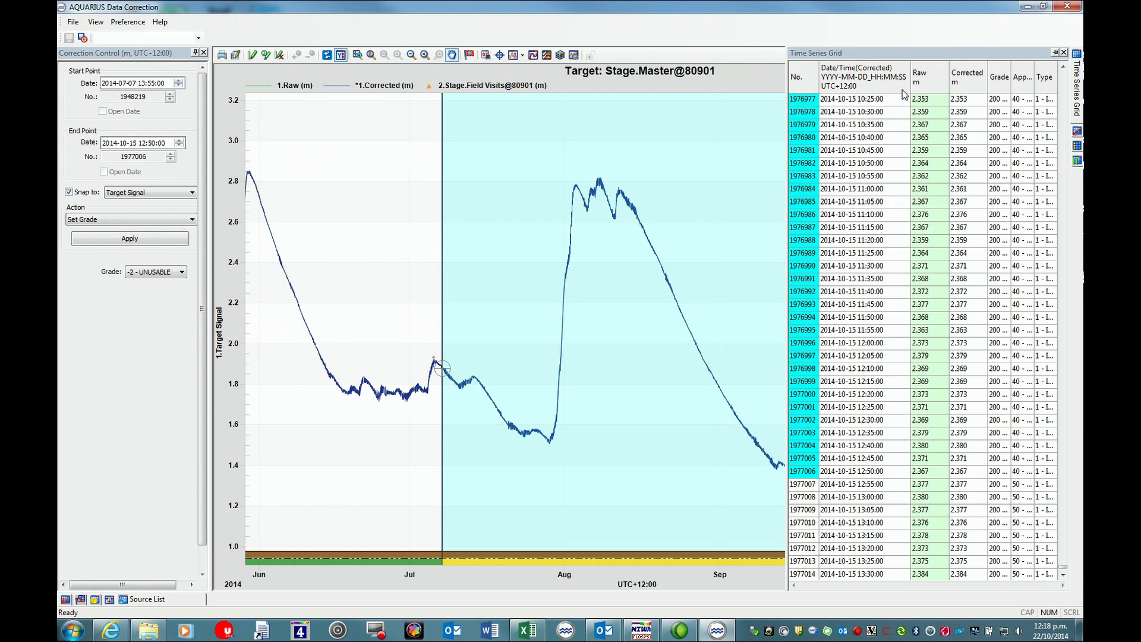
{"action": "left_click", "coordinate": [1064, 53]}
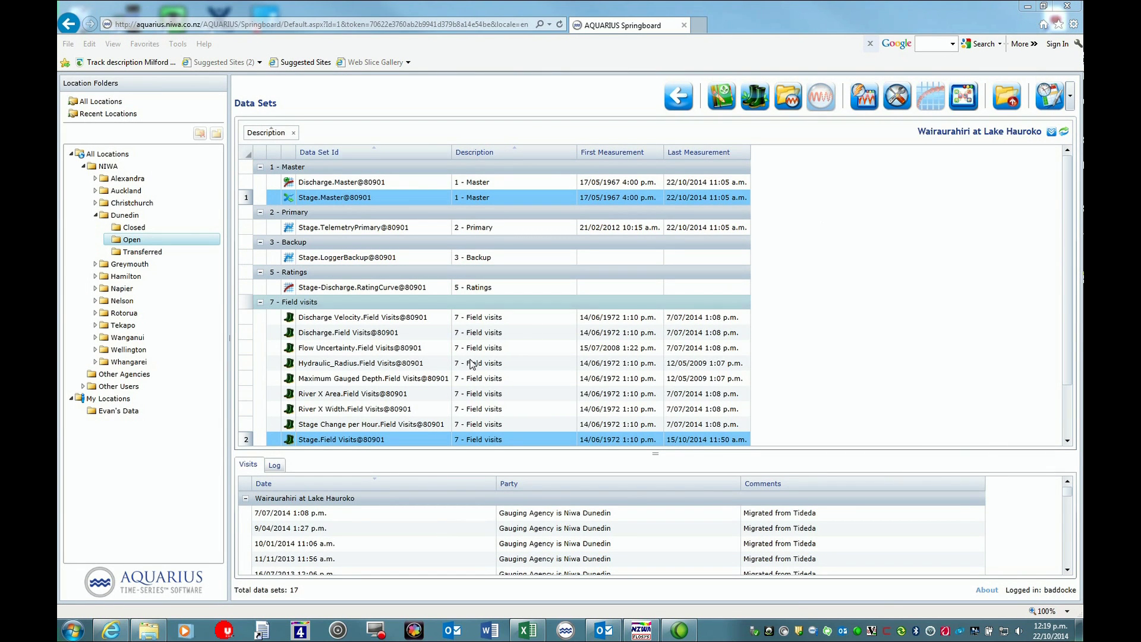
{"action": "left_click", "coordinate": [329, 198]}
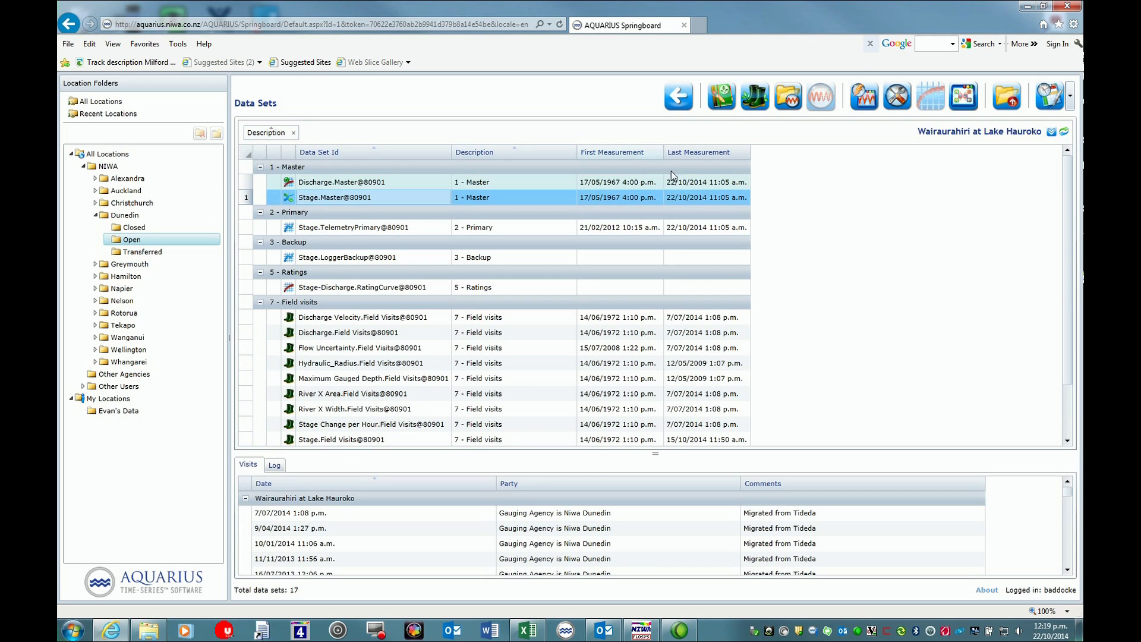
{"action": "left_click", "coordinate": [1050, 94]}
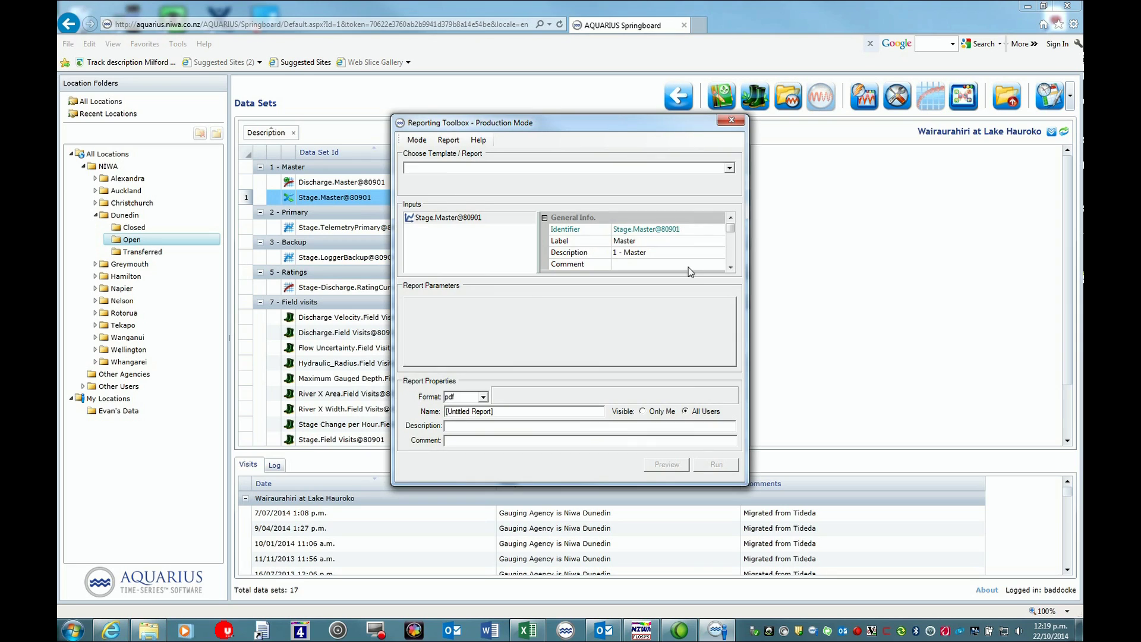
{"action": "left_click", "coordinate": [730, 169]}
{"action": "left_click", "coordinate": [449, 195]}
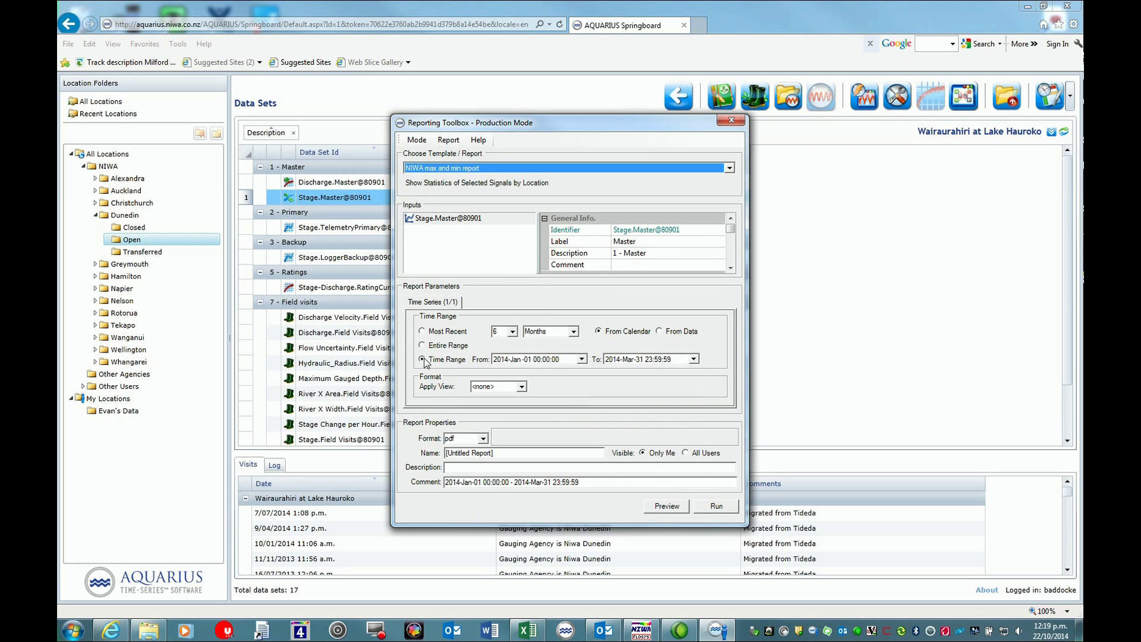
Step: Set the NIWA max and min report's time range to start at 2014-Jul-07 13:55:00
{"action": "left_click", "coordinate": [581, 359]}
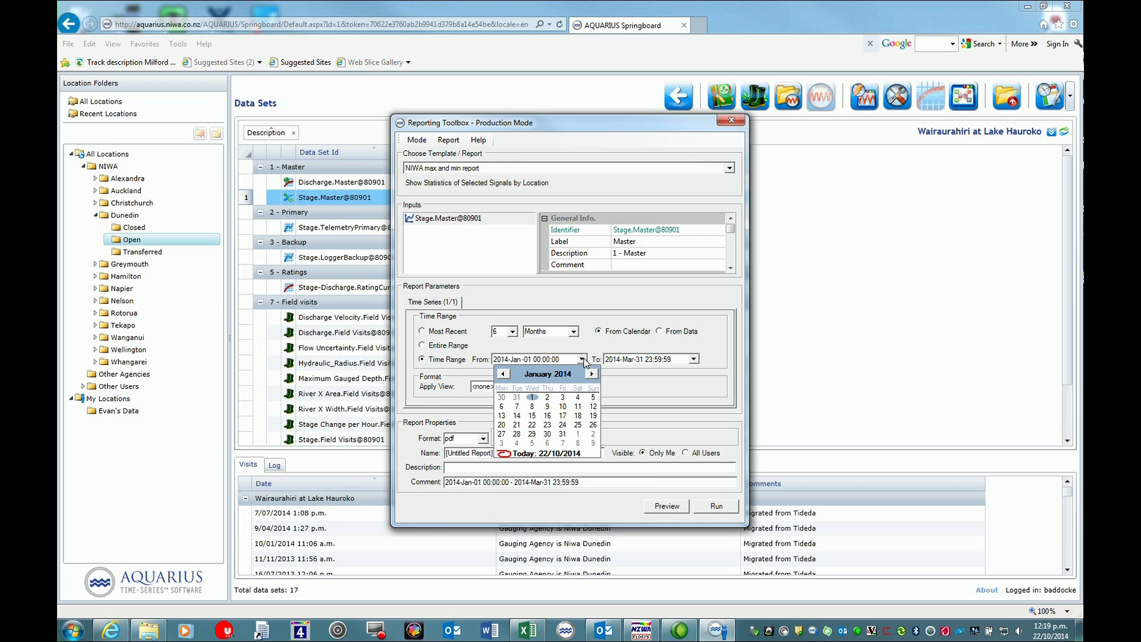
{"action": "left_click", "coordinate": [592, 374]}
{"action": "left_click", "coordinate": [591, 374]}
{"action": "left_click", "coordinate": [591, 374]}
{"action": "left_click", "coordinate": [591, 374]}
{"action": "left_click", "coordinate": [591, 373]}
{"action": "left_click", "coordinate": [591, 374]}
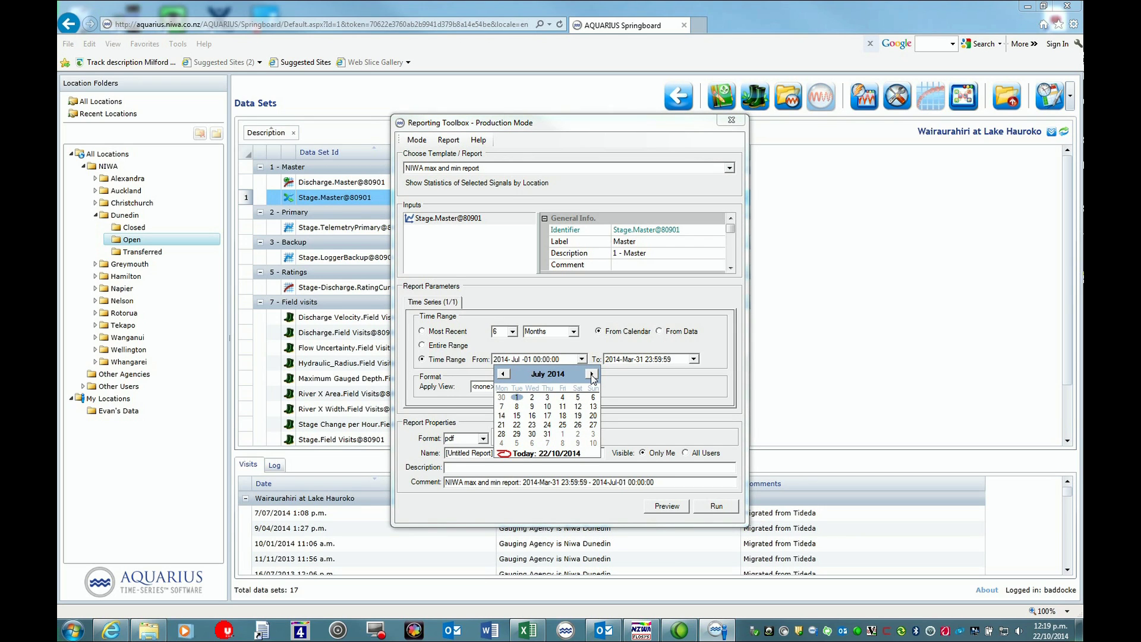
{"action": "left_click", "coordinate": [502, 407]}
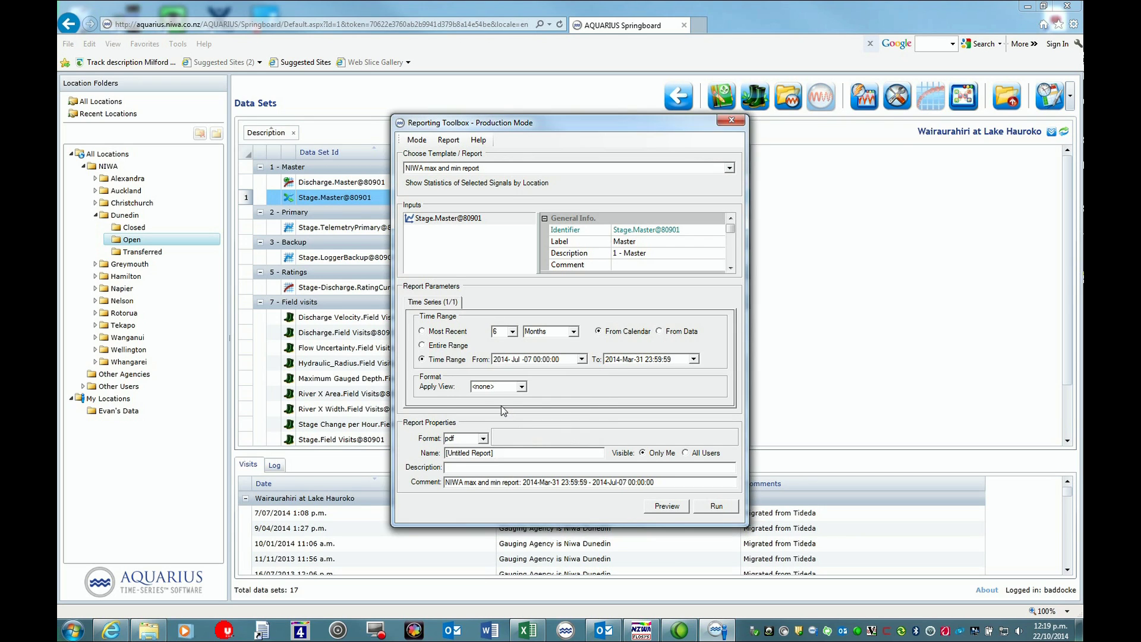
{"action": "left_click", "coordinate": [538, 361]}
Step: Set the report's end time to 2014-Oct-15 12:50:00 and preview the max and min report
{"action": "left_click", "coordinate": [693, 360]}
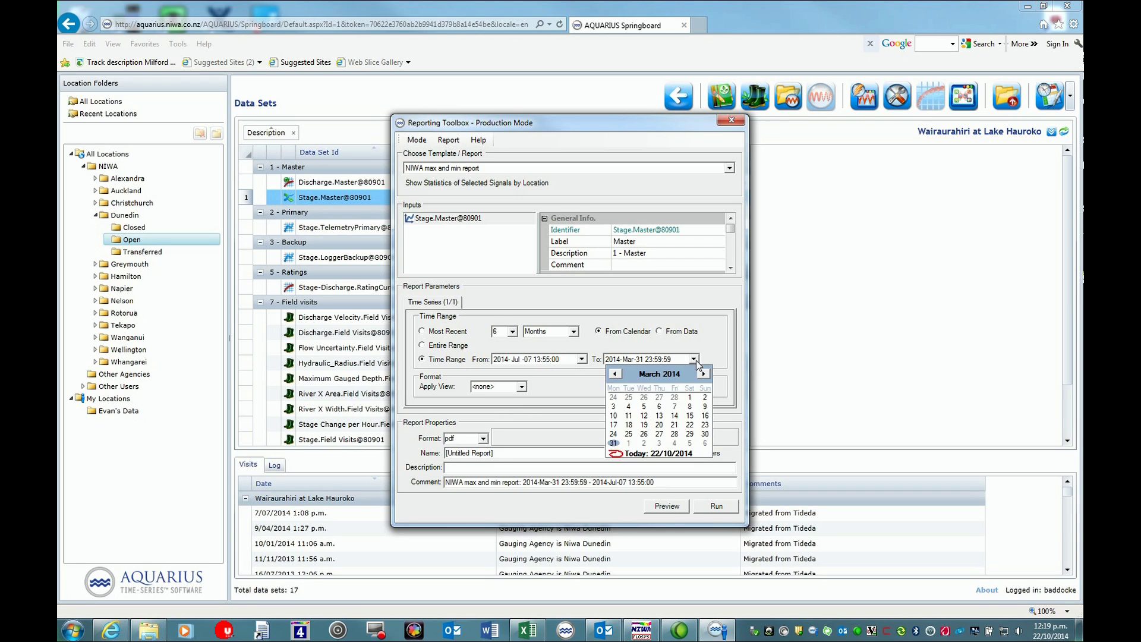
{"action": "left_click", "coordinate": [704, 374]}
{"action": "left_click", "coordinate": [704, 373]}
{"action": "left_click", "coordinate": [704, 374]}
{"action": "left_click", "coordinate": [704, 374]}
{"action": "left_click", "coordinate": [703, 373]}
{"action": "left_click", "coordinate": [703, 374]}
{"action": "left_click", "coordinate": [704, 374]}
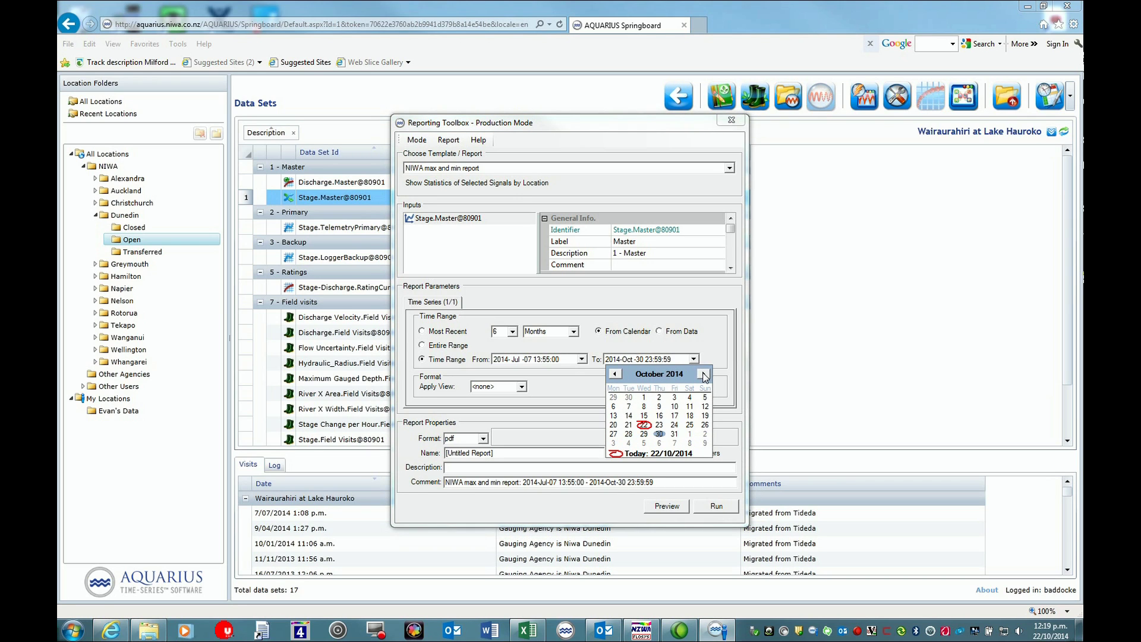
{"action": "left_click", "coordinate": [644, 416]}
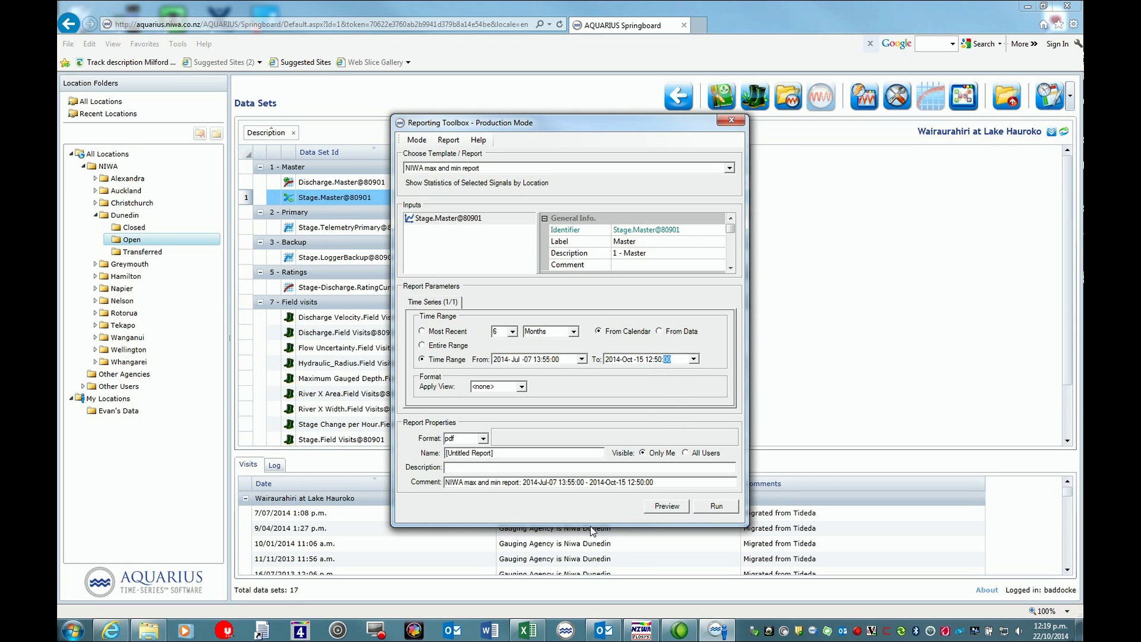
{"action": "left_click", "coordinate": [662, 506]}
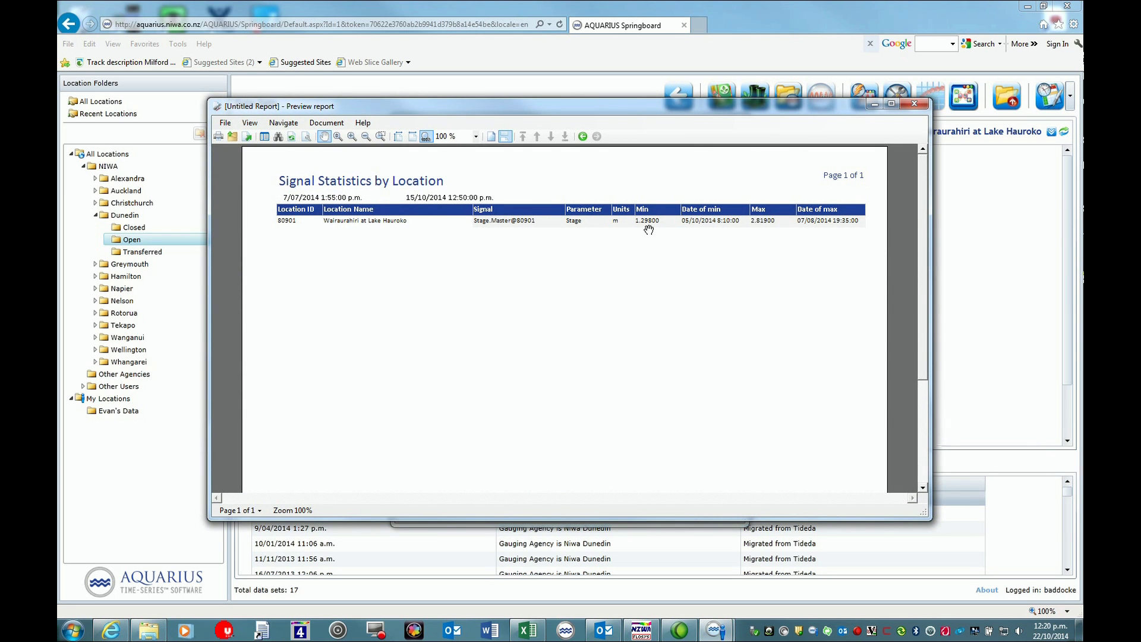
Step: Switch to the Excel register and enter 1298 as row 40's Min gauge height, rechecking it against the report preview
{"action": "left_click", "coordinate": [528, 630]}
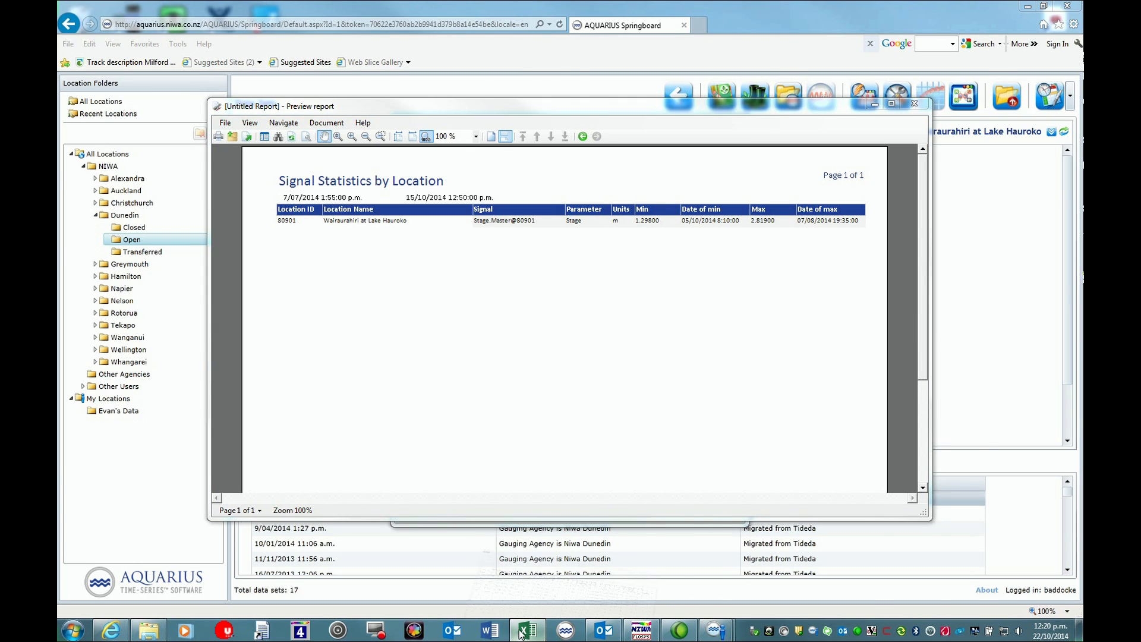
{"action": "left_click", "coordinate": [589, 360]}
{"action": "type", "text": "12"}
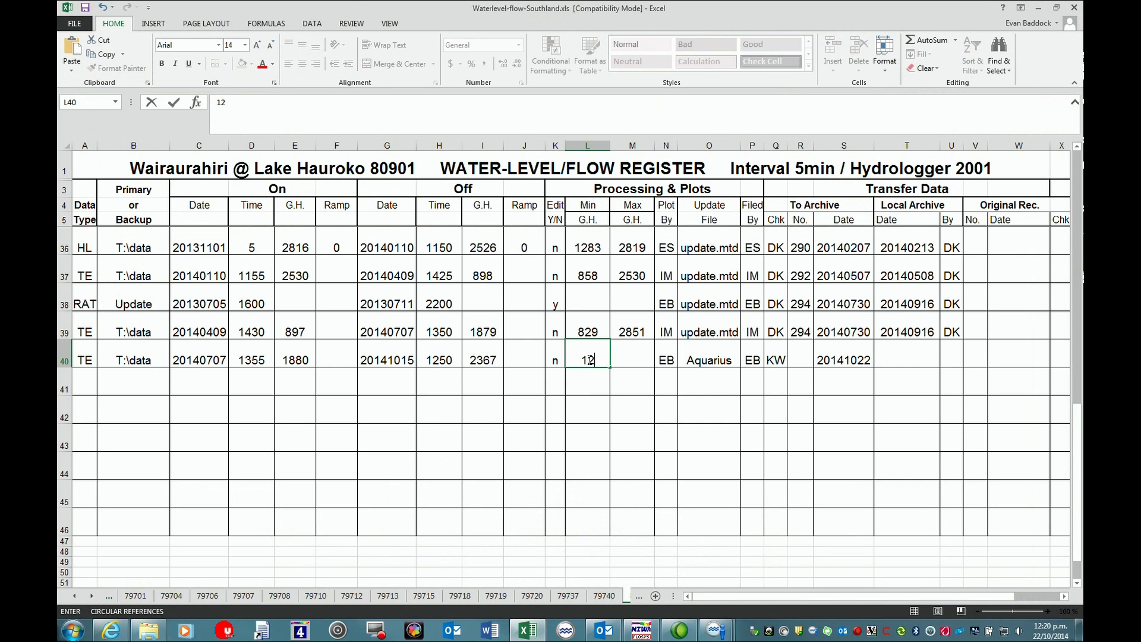
{"action": "type", "text": "89"}
{"action": "left_click", "coordinate": [526, 632]}
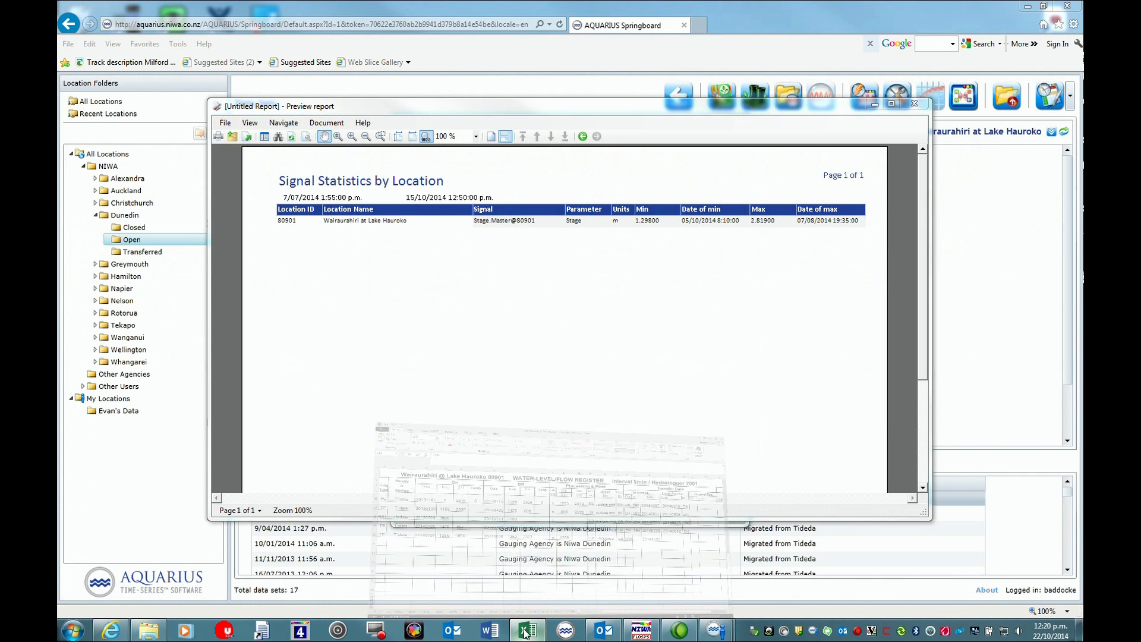
{"action": "left_click", "coordinate": [526, 631]}
{"action": "key", "text": "BackSpace"}
{"action": "key", "text": "BackSpace"}
{"action": "type", "text": "98"}
Step: Look up the maximum stage in the AQUARIUS report preview, enter 2819 as row 40's Max gauge height and save the register
{"action": "left_click", "coordinate": [617, 355]}
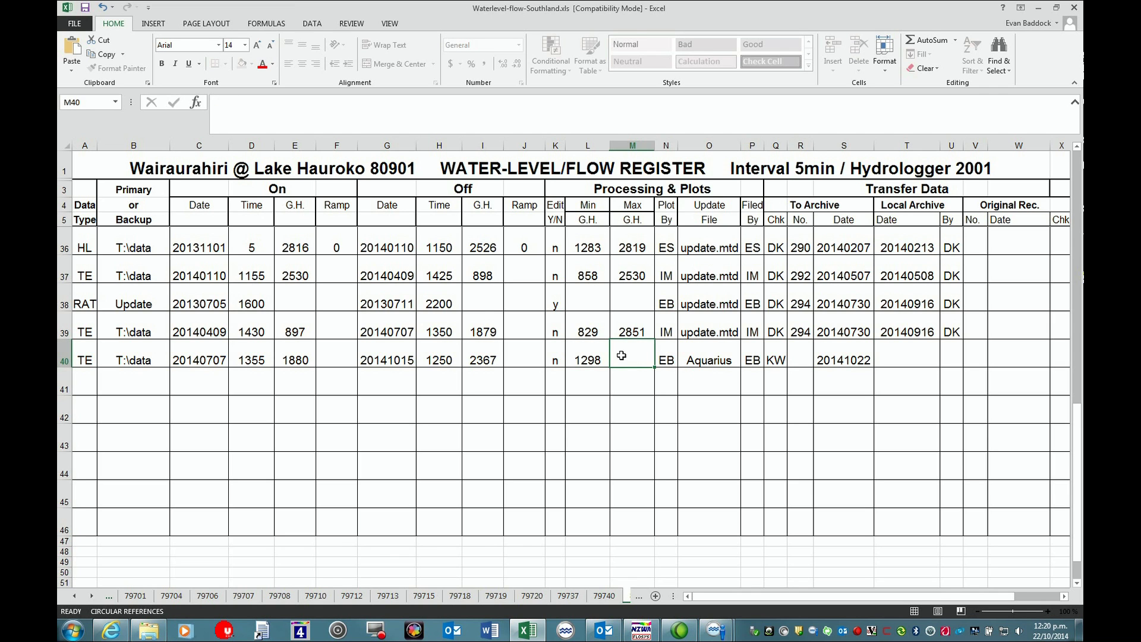
{"action": "left_click", "coordinate": [529, 632]}
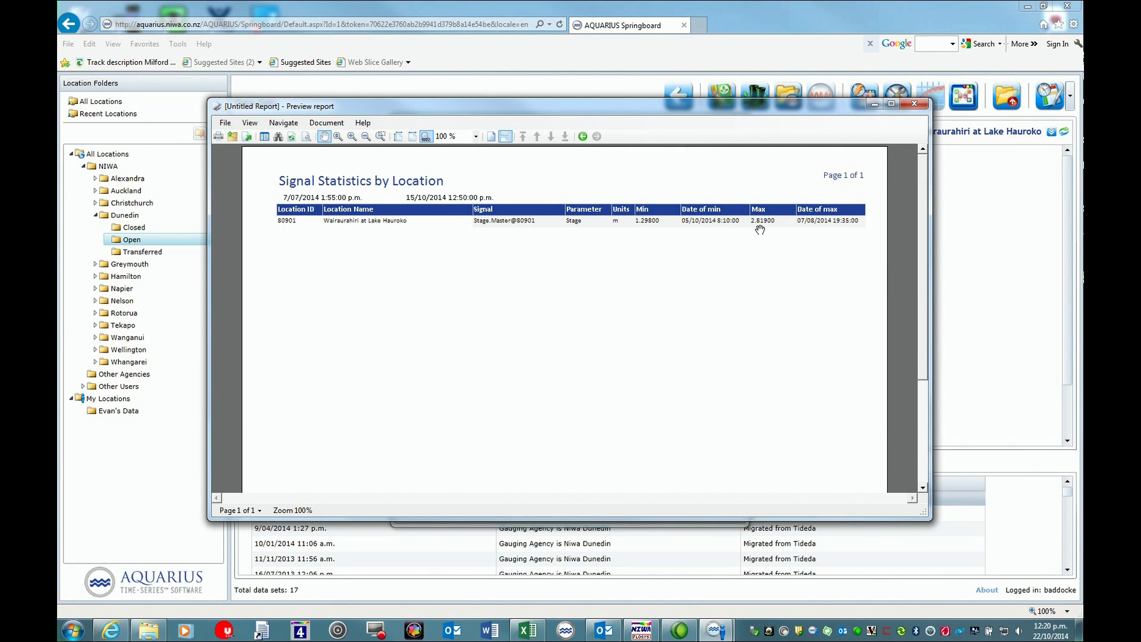
{"action": "left_click", "coordinate": [538, 631]}
{"action": "left_click", "coordinate": [634, 360]}
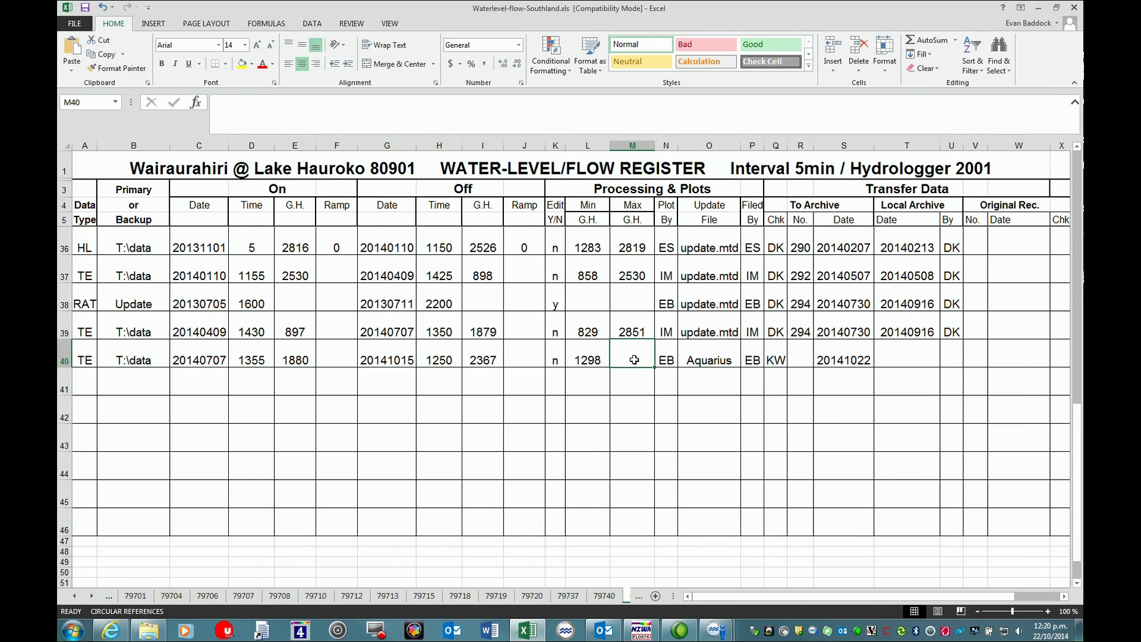
{"action": "type", "text": "2819"}
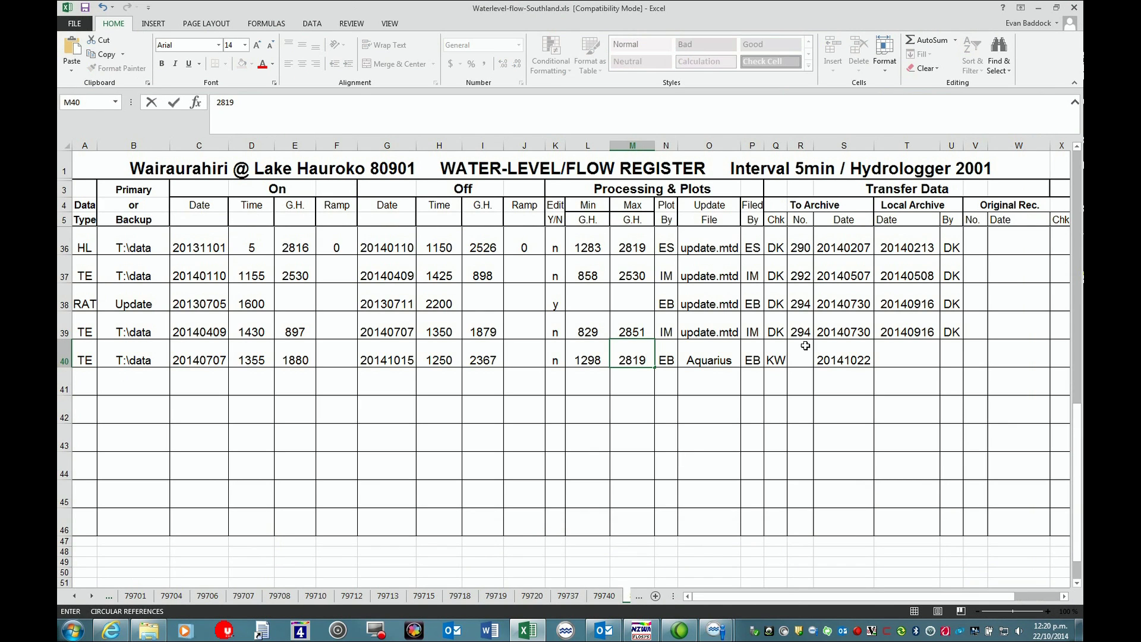
{"action": "left_click", "coordinate": [908, 359]}
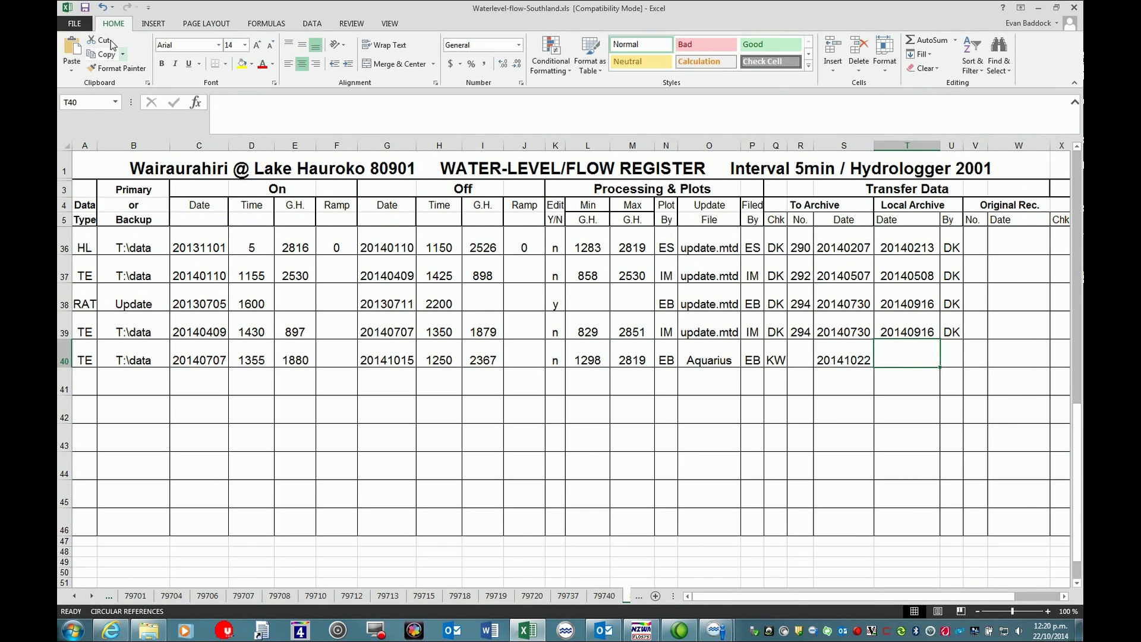
{"action": "left_click", "coordinate": [85, 9]}
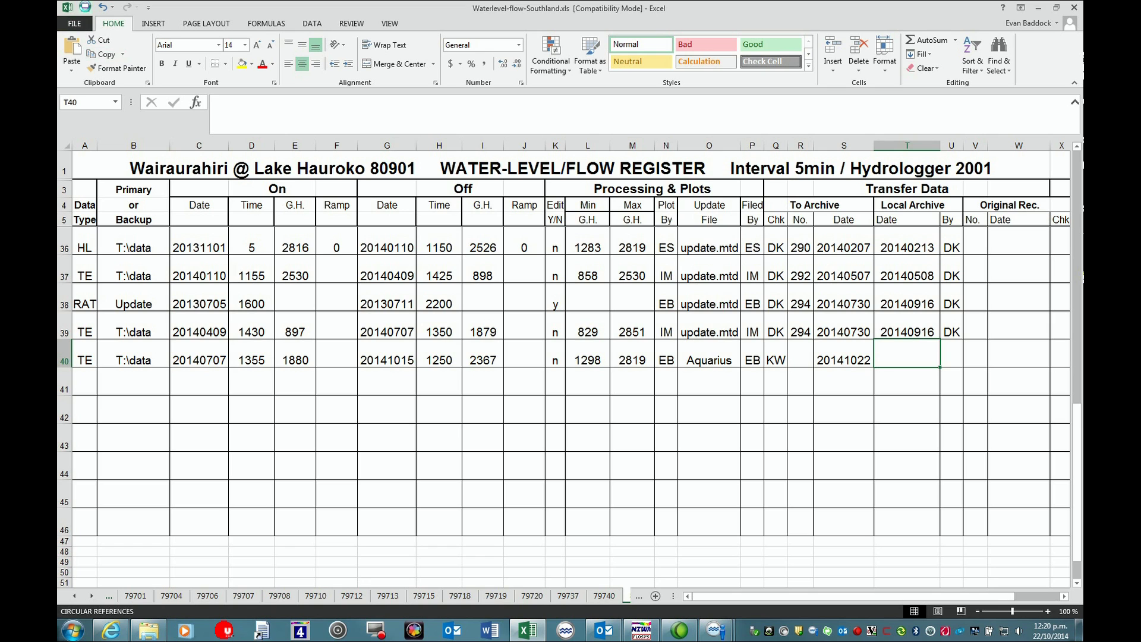
Step: Minimise the Excel register and close the AQUARIUS report preview and Reporting Toolbox
{"action": "left_click", "coordinate": [1039, 8]}
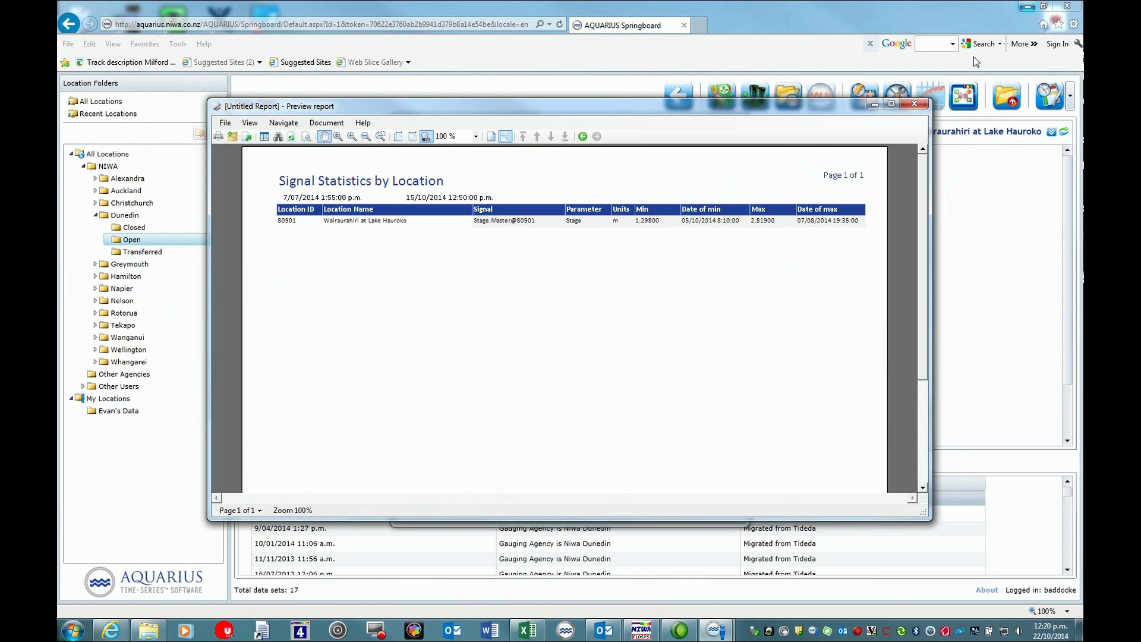
{"action": "left_click", "coordinate": [914, 104]}
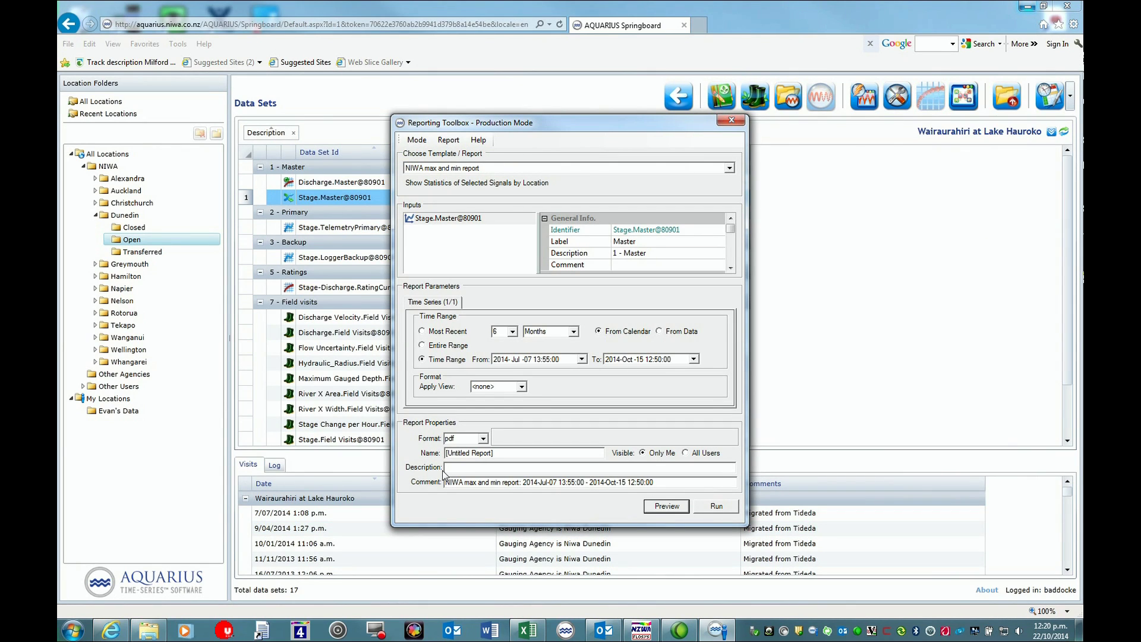
{"action": "left_click", "coordinate": [731, 120]}
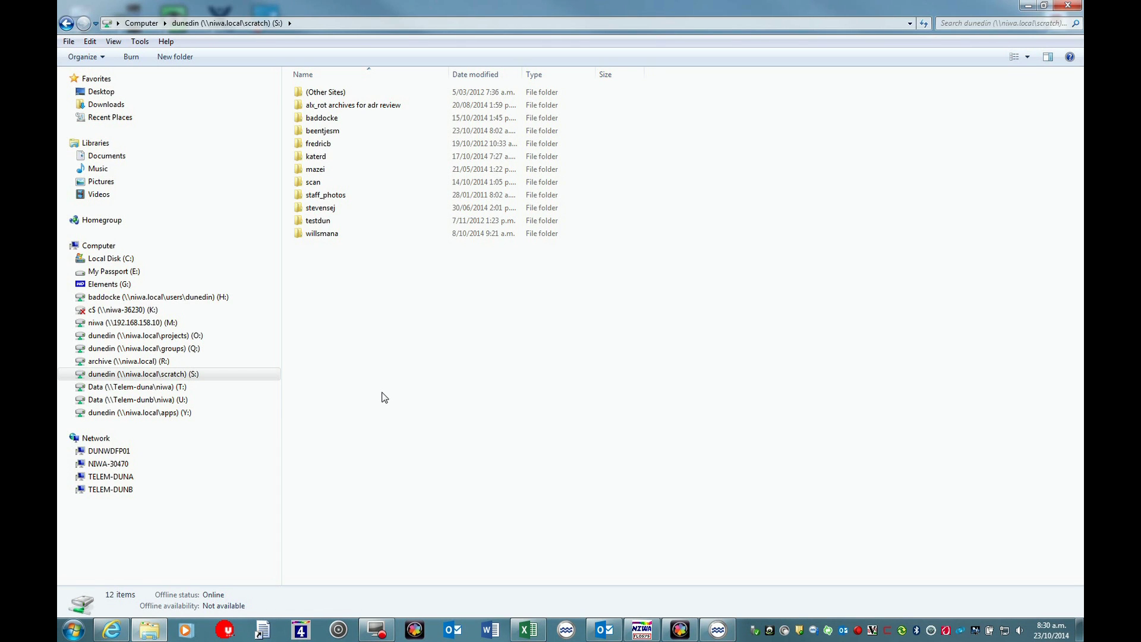
Step: In Windows Explorer, browse from Other Sites to the Christchurch scratch share's Aquarius registers folder and open Dunedin.xlsx
{"action": "double_click", "coordinate": [298, 93]}
{"action": "double_click", "coordinate": [301, 132]}
{"action": "scroll", "coordinate": [340, 286], "scroll_direction": "down", "scroll_amount": 20}
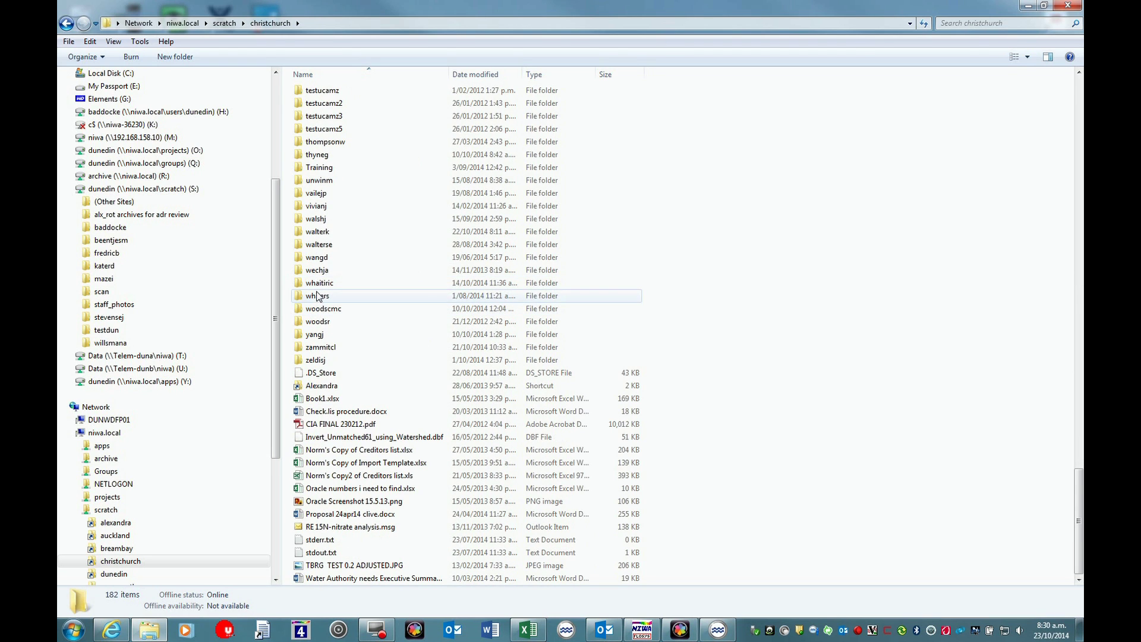
{"action": "double_click", "coordinate": [301, 232]}
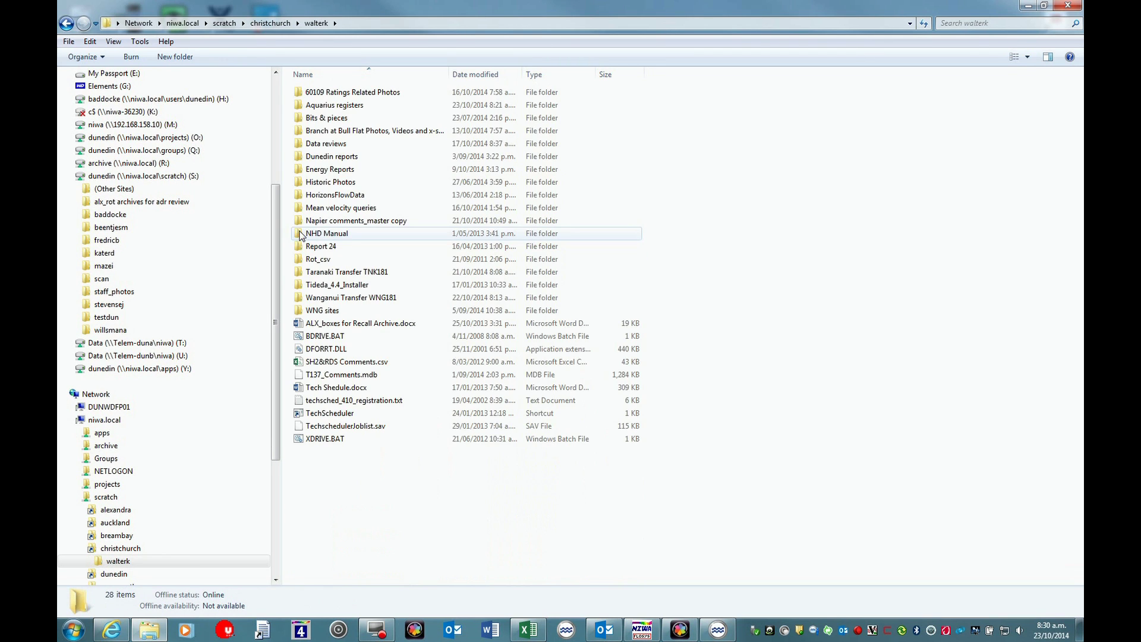
{"action": "double_click", "coordinate": [299, 106]}
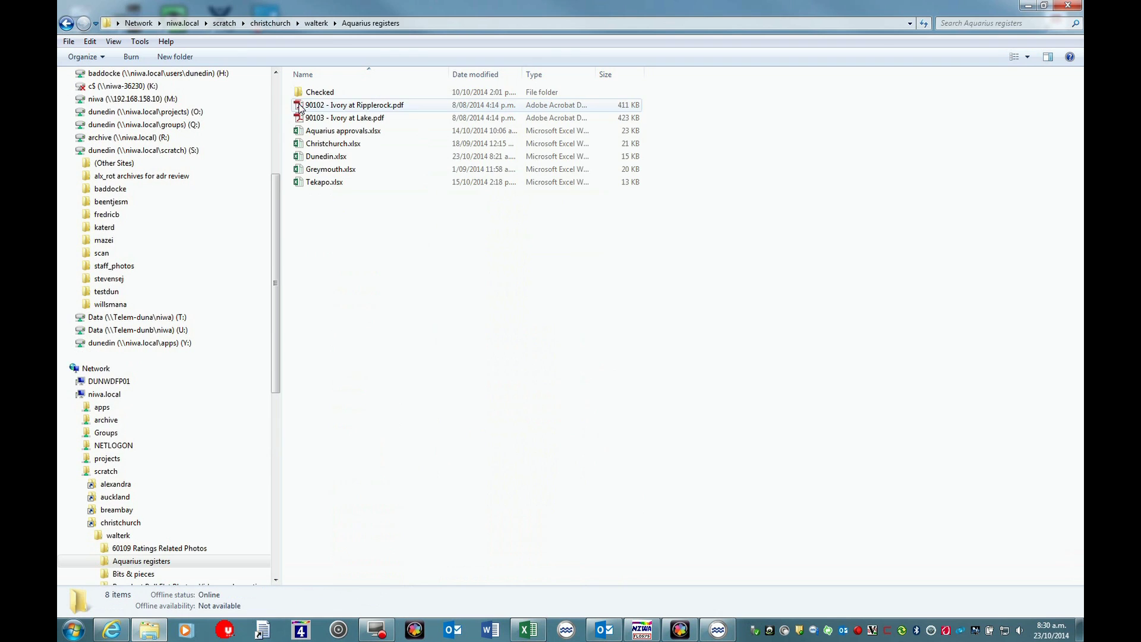
{"action": "double_click", "coordinate": [323, 158]}
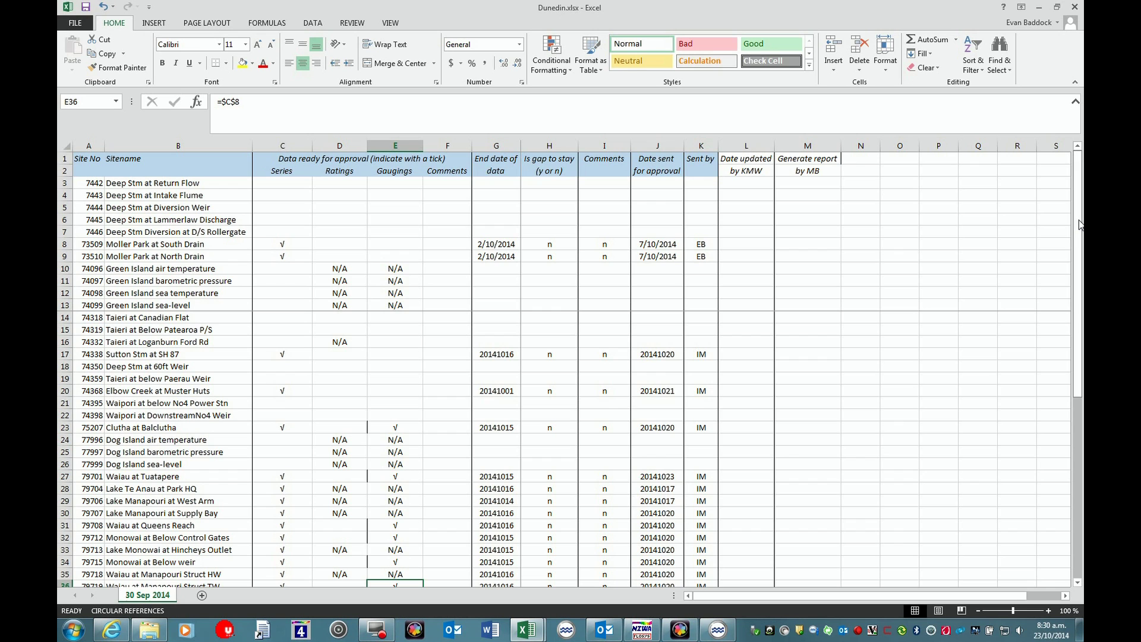
Step: Copy the Series tick to Wairaurahiri at Lake Hauroko in row 40 and enter 20141015 as its end date, checking the Southland register
{"action": "left_click_drag", "start_coordinate": [1080, 225], "coordinate": [1079, 371]}
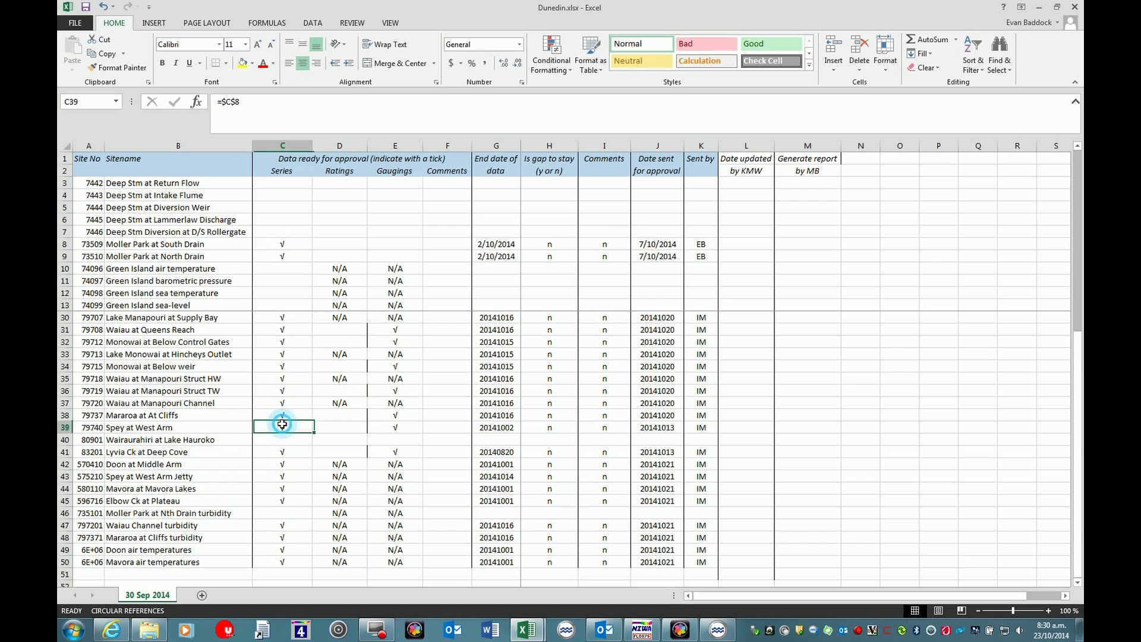
{"action": "left_click_drag", "start_coordinate": [312, 434], "coordinate": [313, 444]}
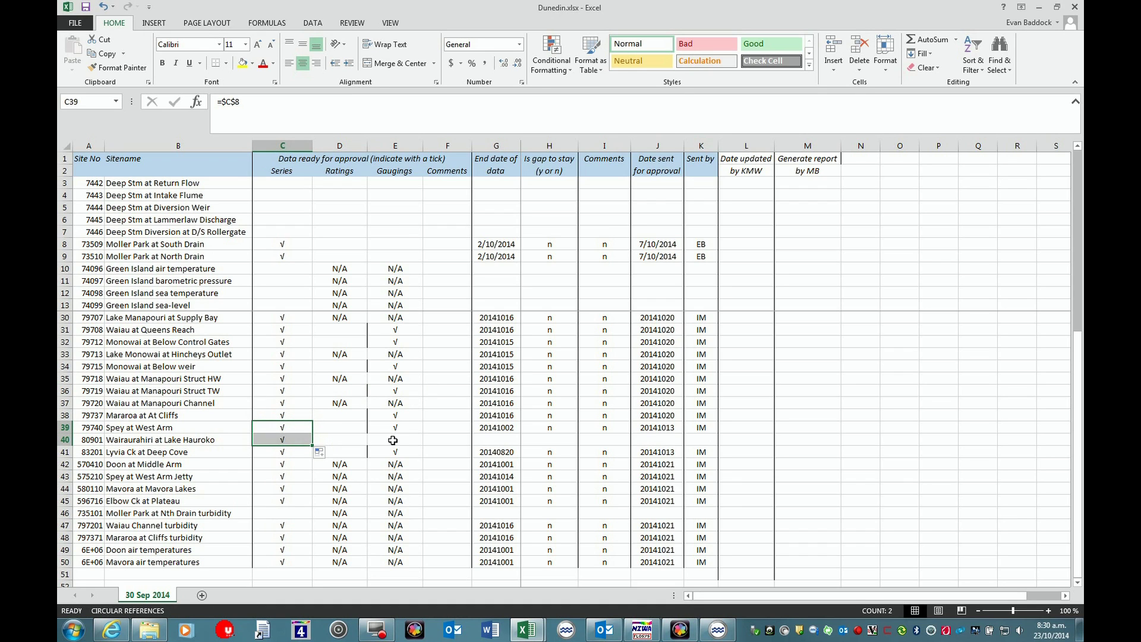
{"action": "left_click", "coordinate": [495, 440]}
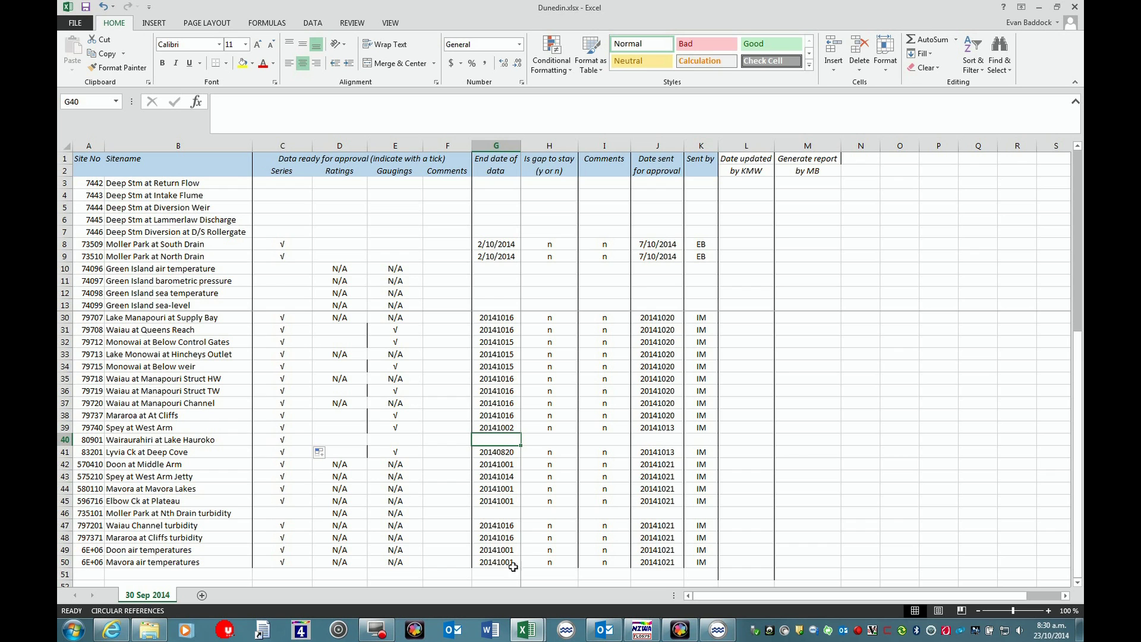
{"action": "mouse_move", "coordinate": [524, 634]}
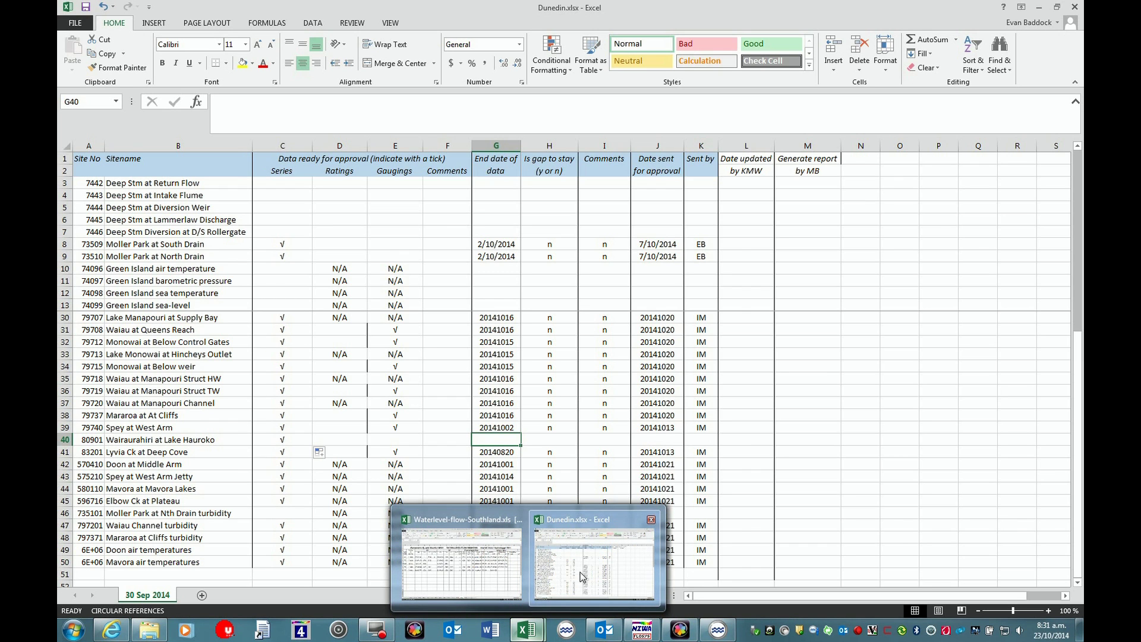
{"action": "left_click", "coordinate": [462, 567]}
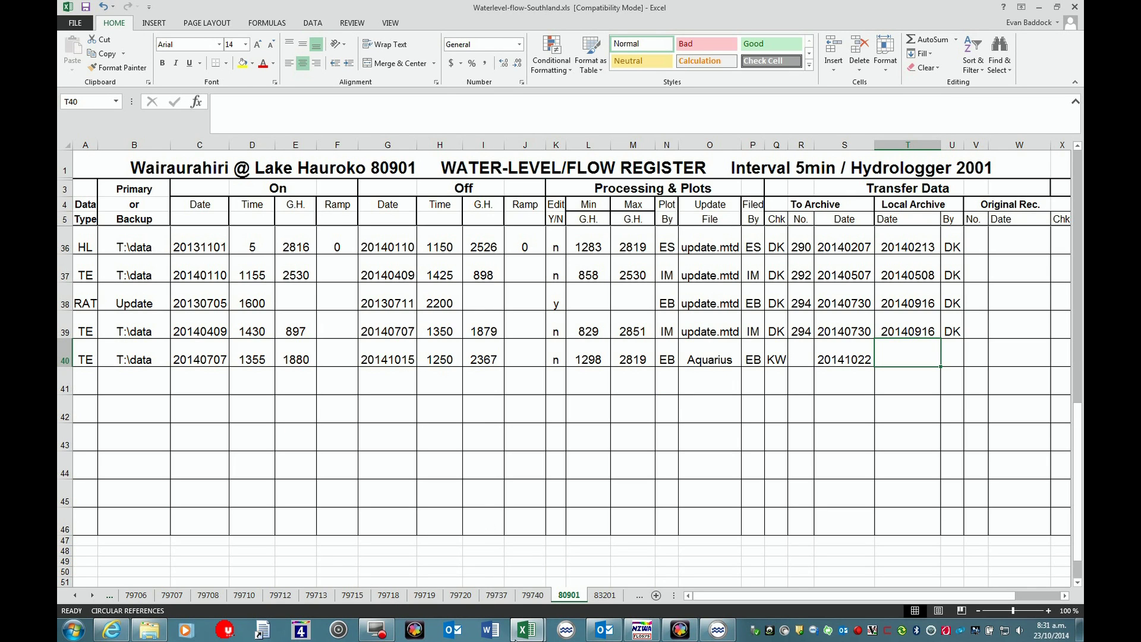
{"action": "mouse_move", "coordinate": [529, 638]}
{"action": "left_click", "coordinate": [583, 570]}
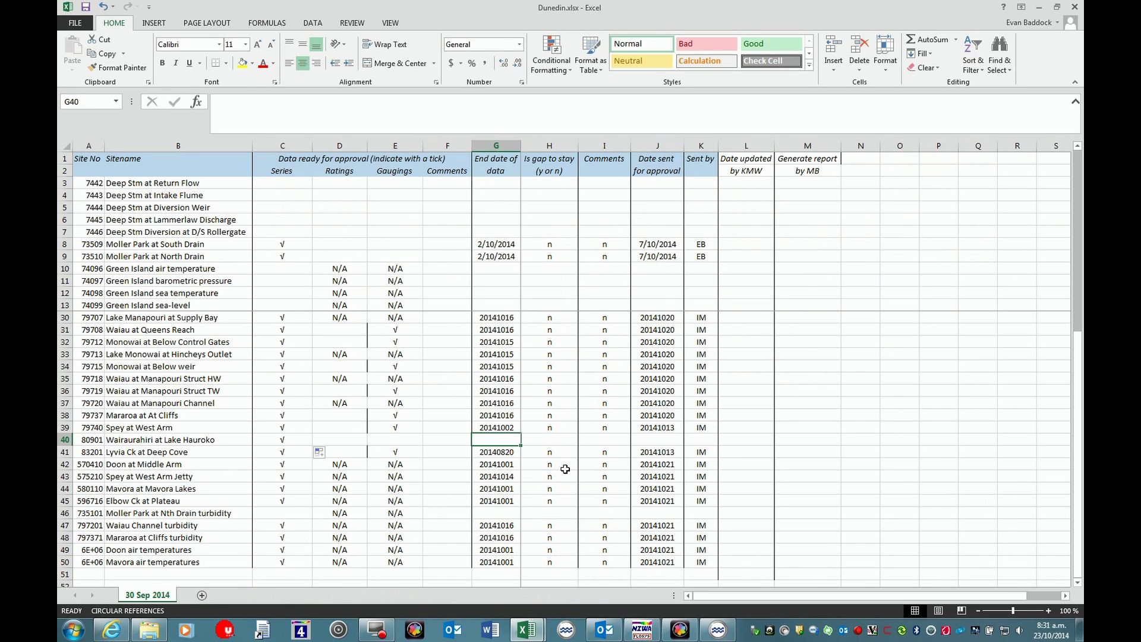
{"action": "type", "text": "2014"}
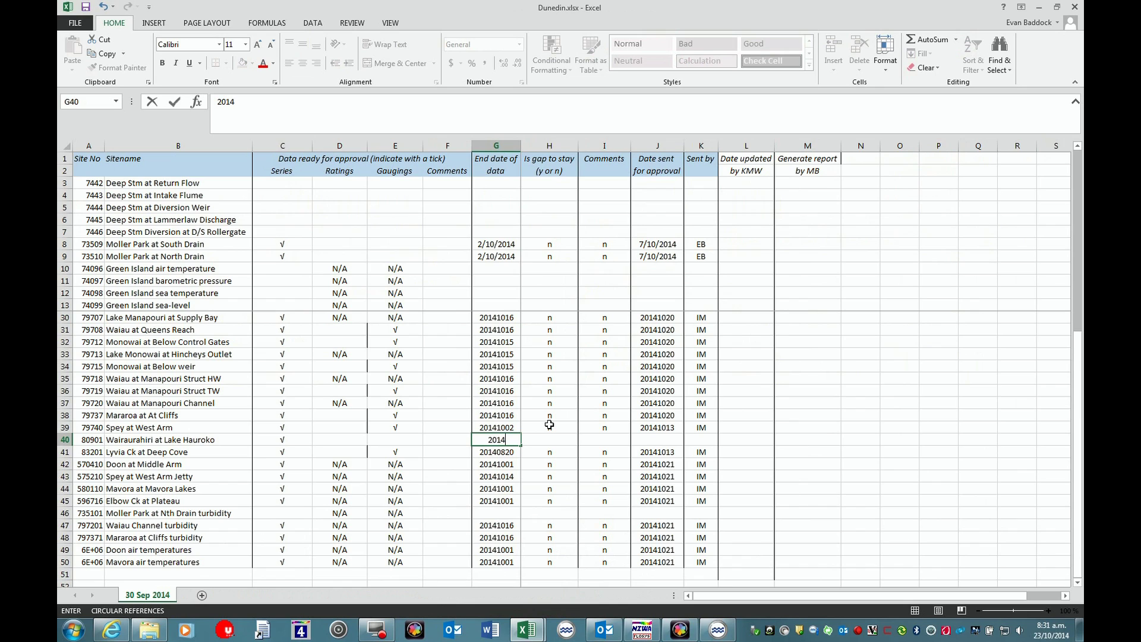
{"action": "type", "text": "1015"}
{"action": "key", "text": "Tab"}
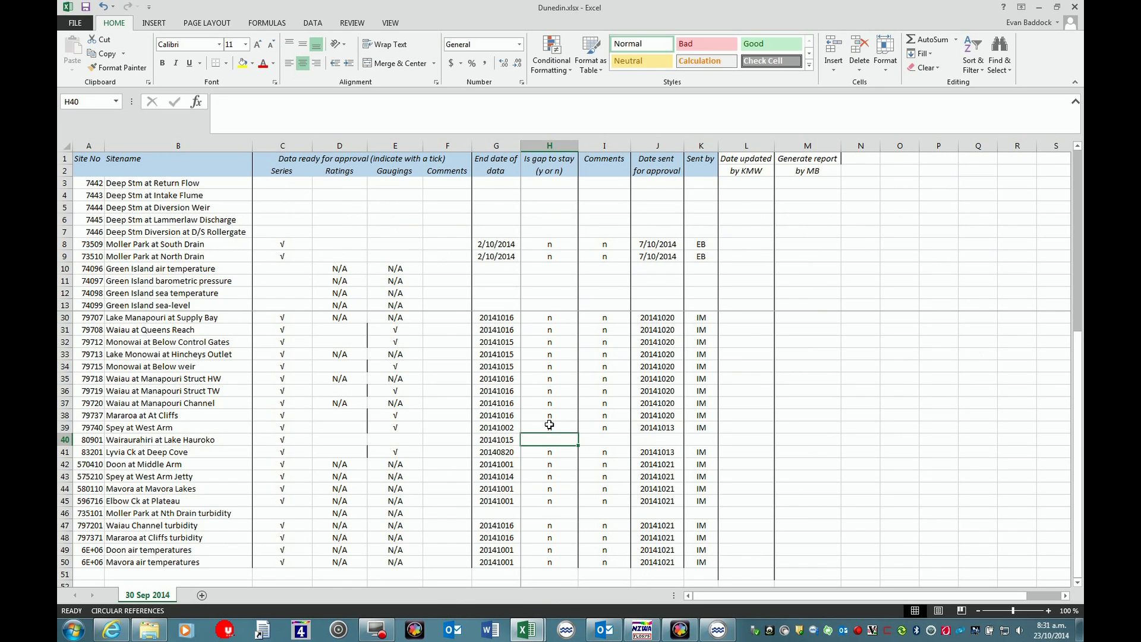
Step: Complete row 40 with n for gap to stay, n for Comments, 20141022 as the date sent for approval and EB as Sent by
{"action": "type", "text": "n"}
{"action": "key", "text": "Tab"}
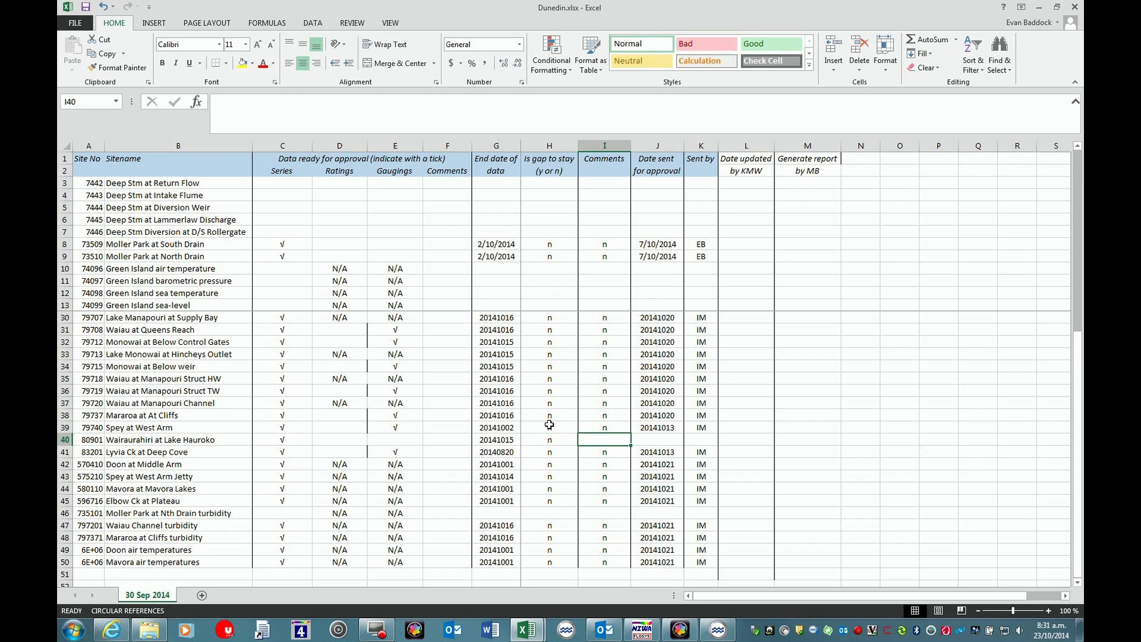
{"action": "type", "text": "n"}
{"action": "key", "text": "Tab"}
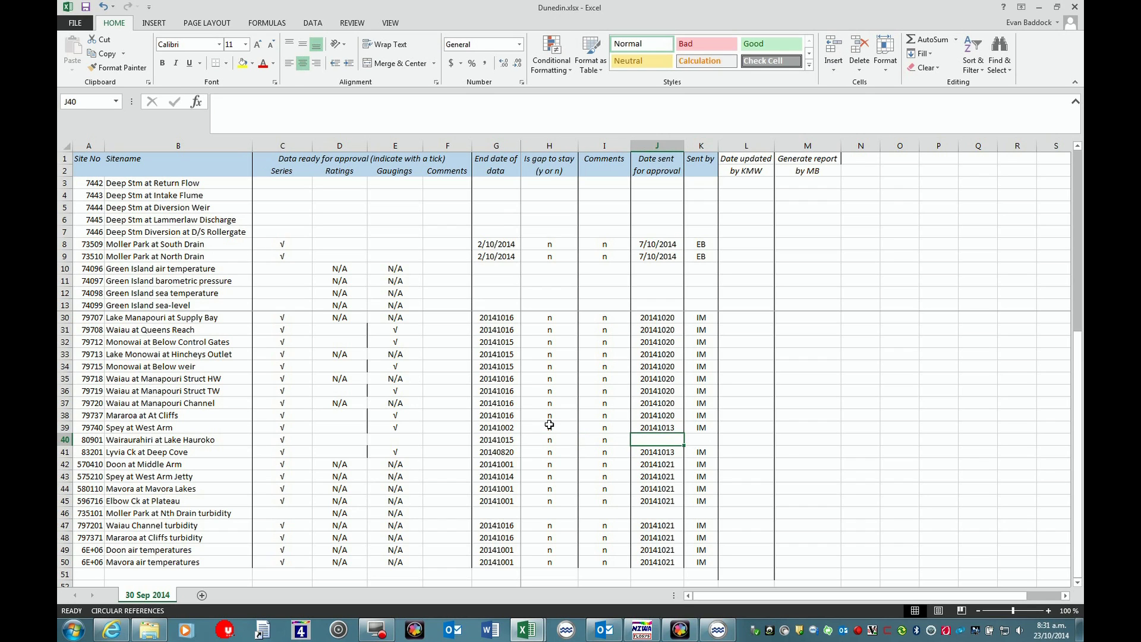
{"action": "type", "text": "2014"}
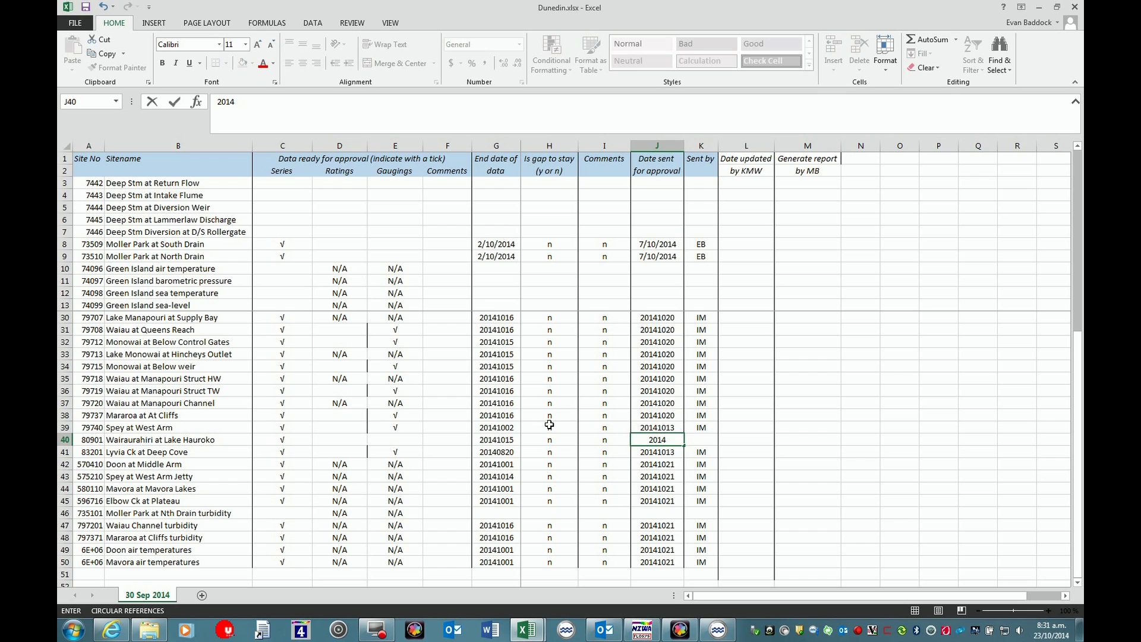
{"action": "type", "text": "1022"}
{"action": "key", "text": "Tab"}
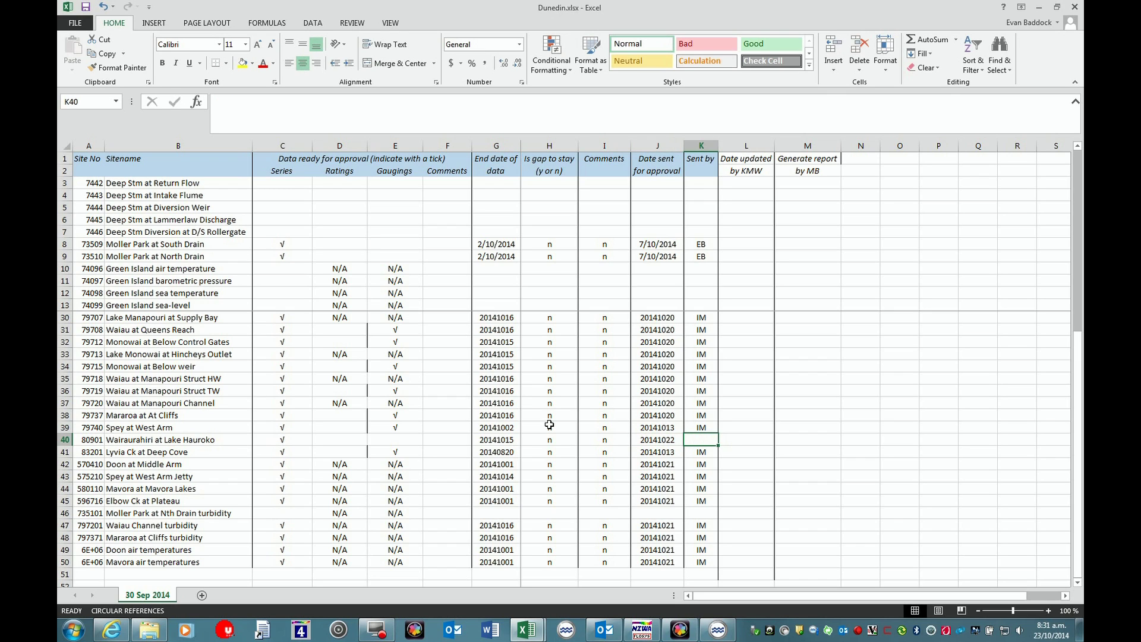
{"action": "type", "text": "EB"}
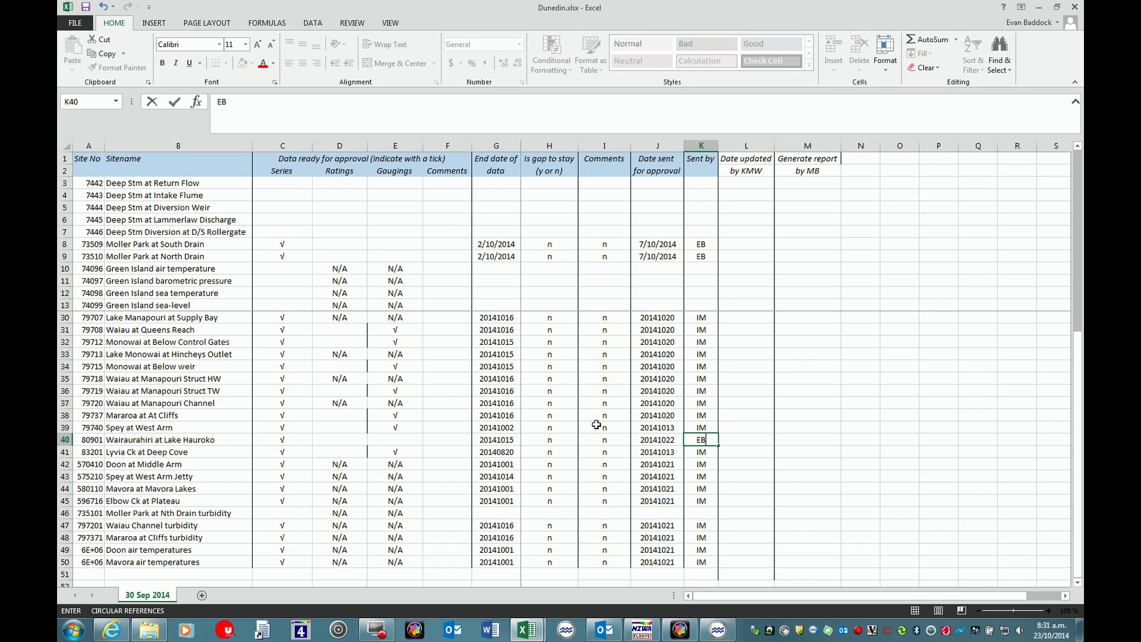
{"action": "left_click", "coordinate": [736, 440]}
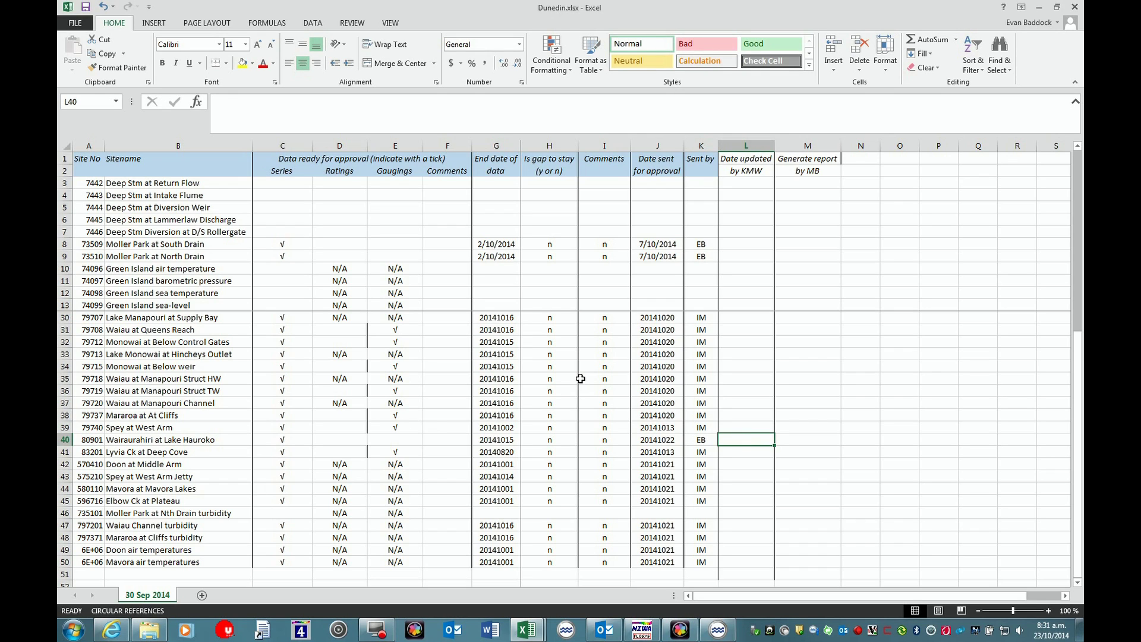